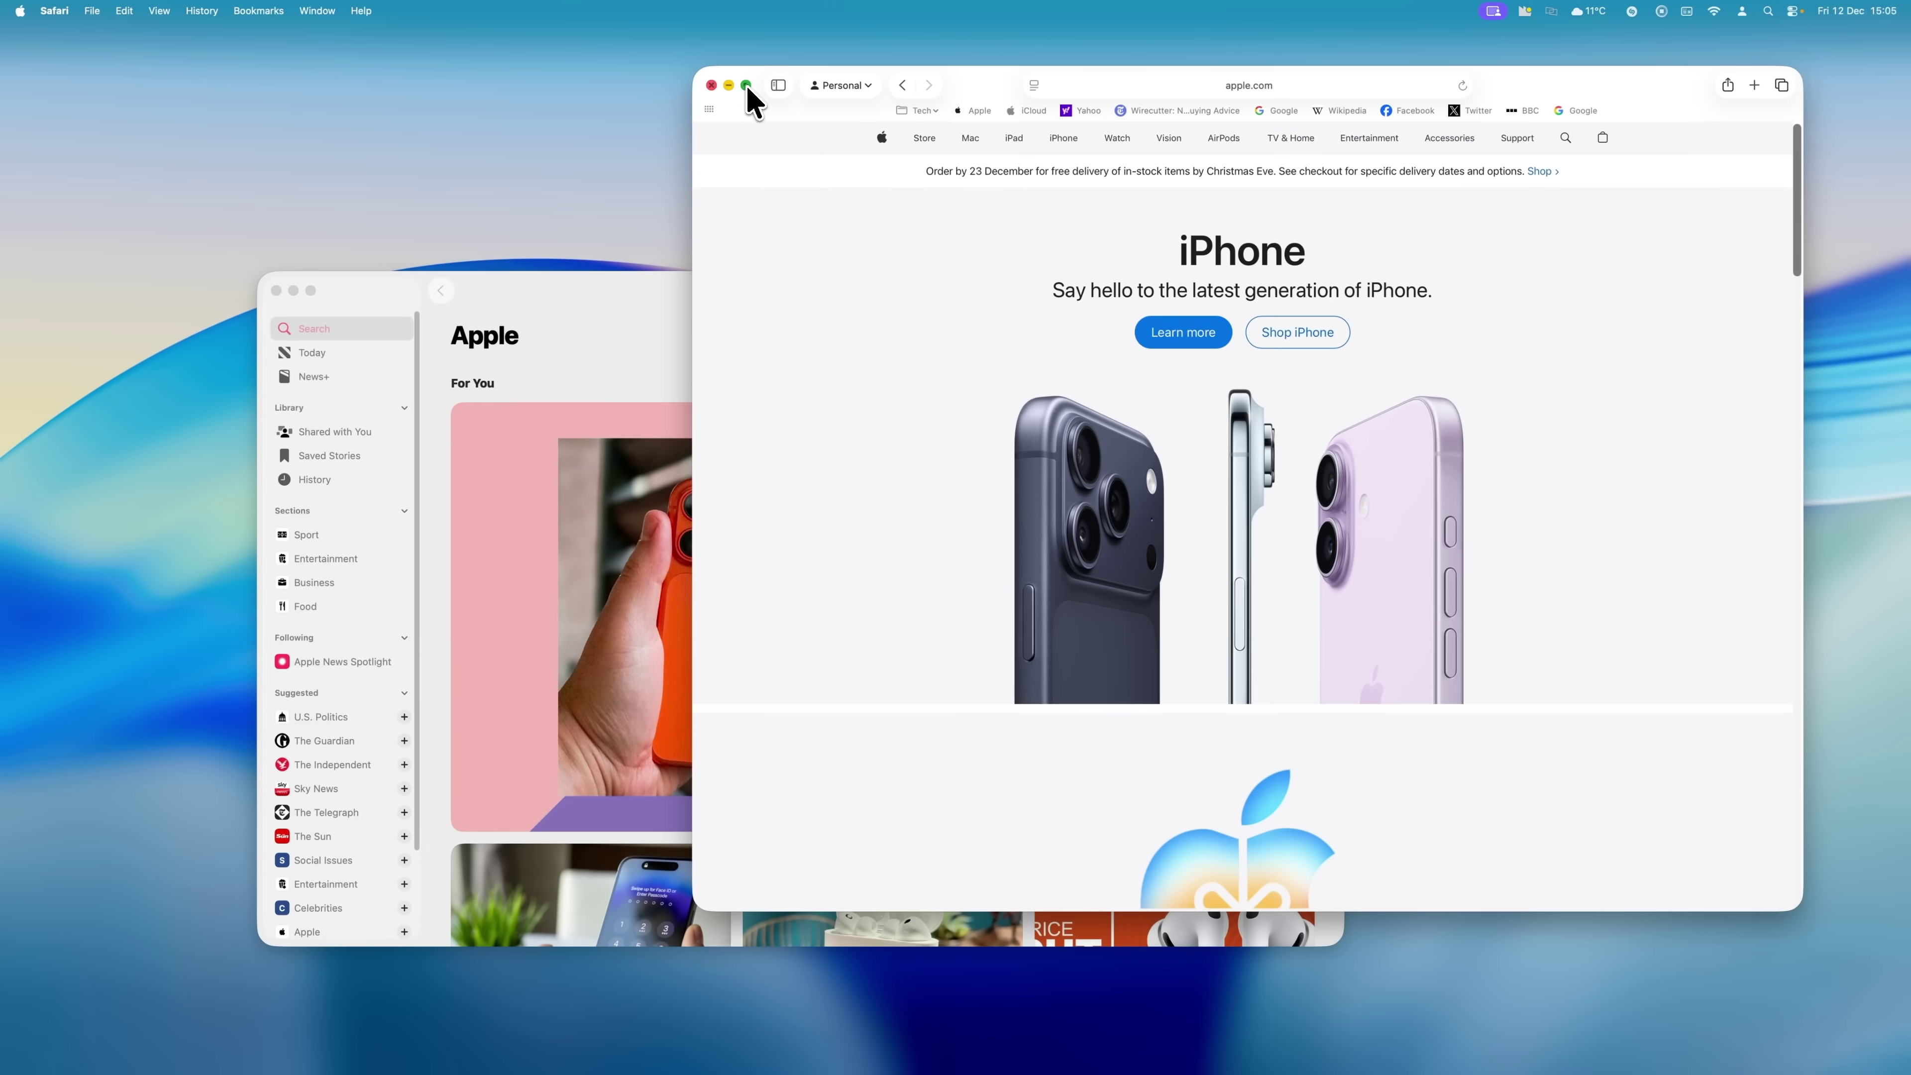
Put the Safari window showing apple.com's iPhone page into full-screen mode.
click(747, 85)
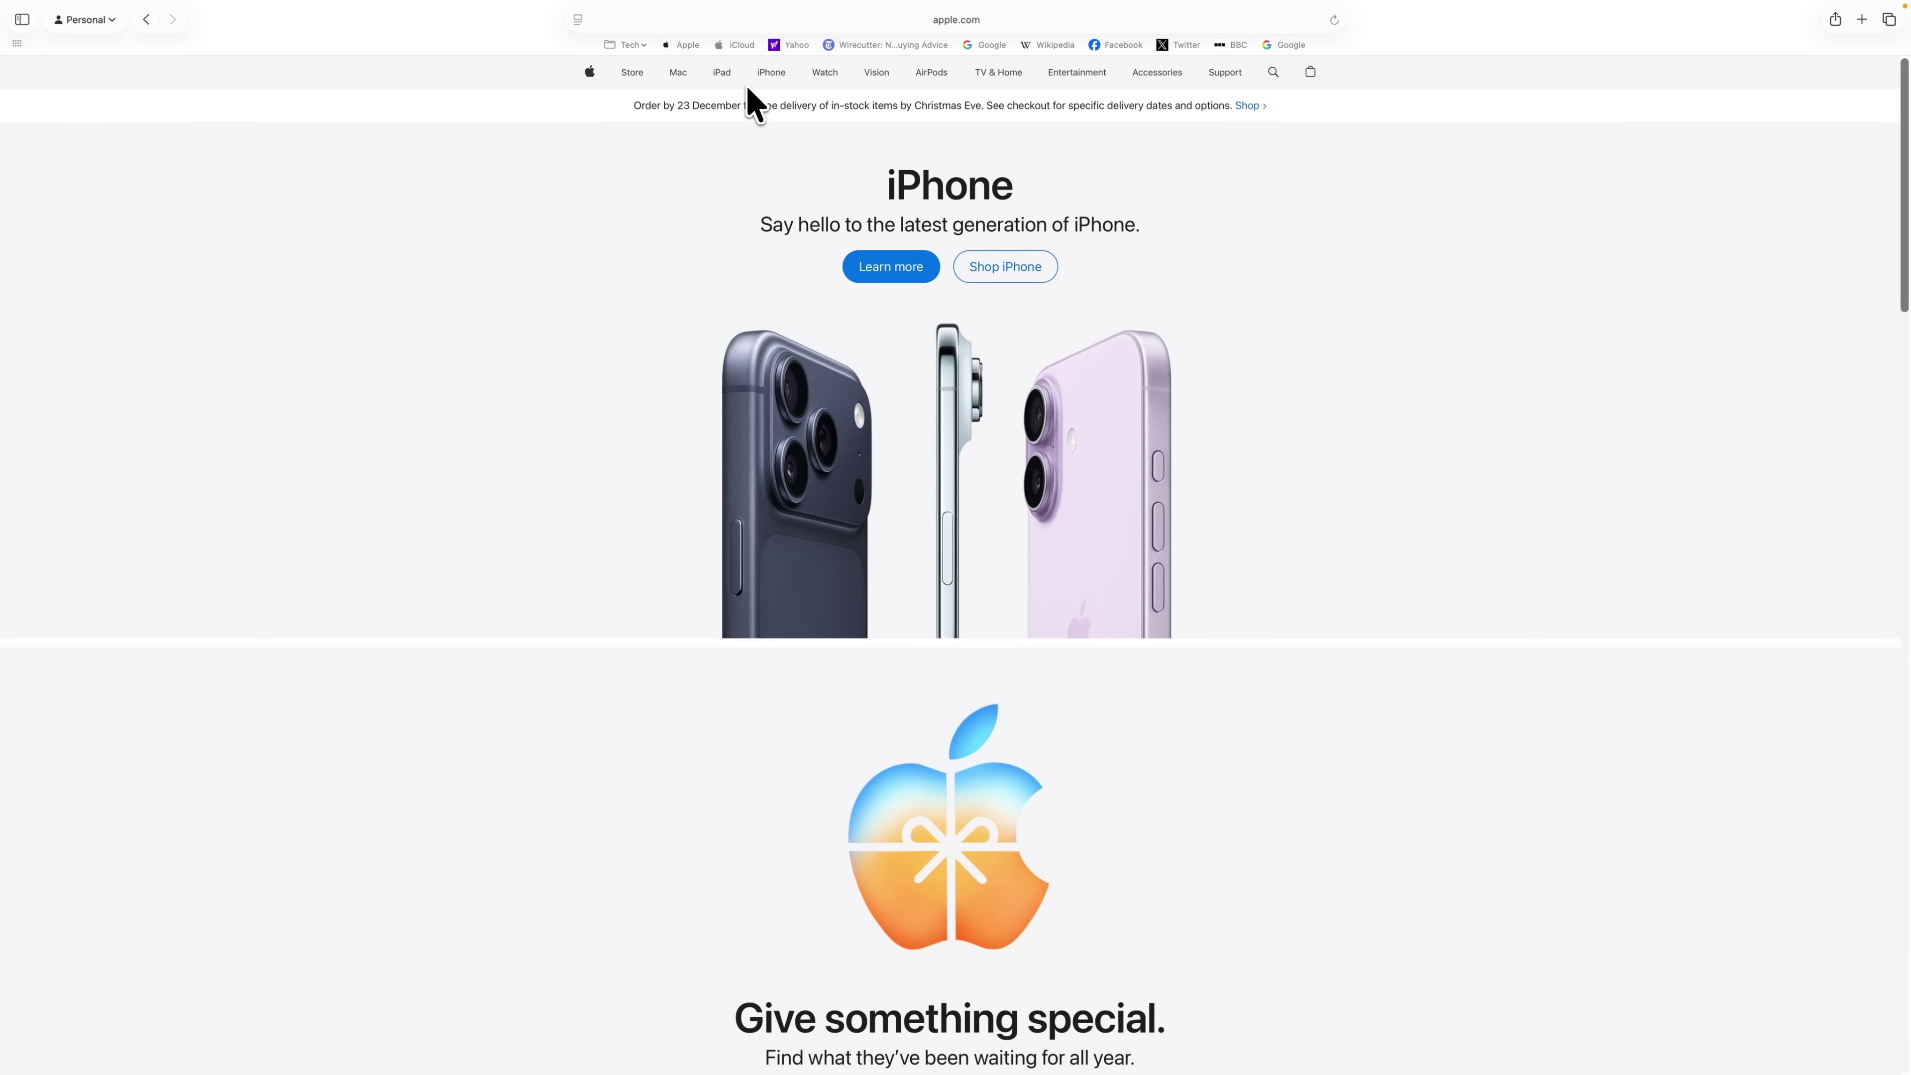
Exit Safari's full-screen mode so it returns to a normal desktop window.
mouse_move(624, 4)
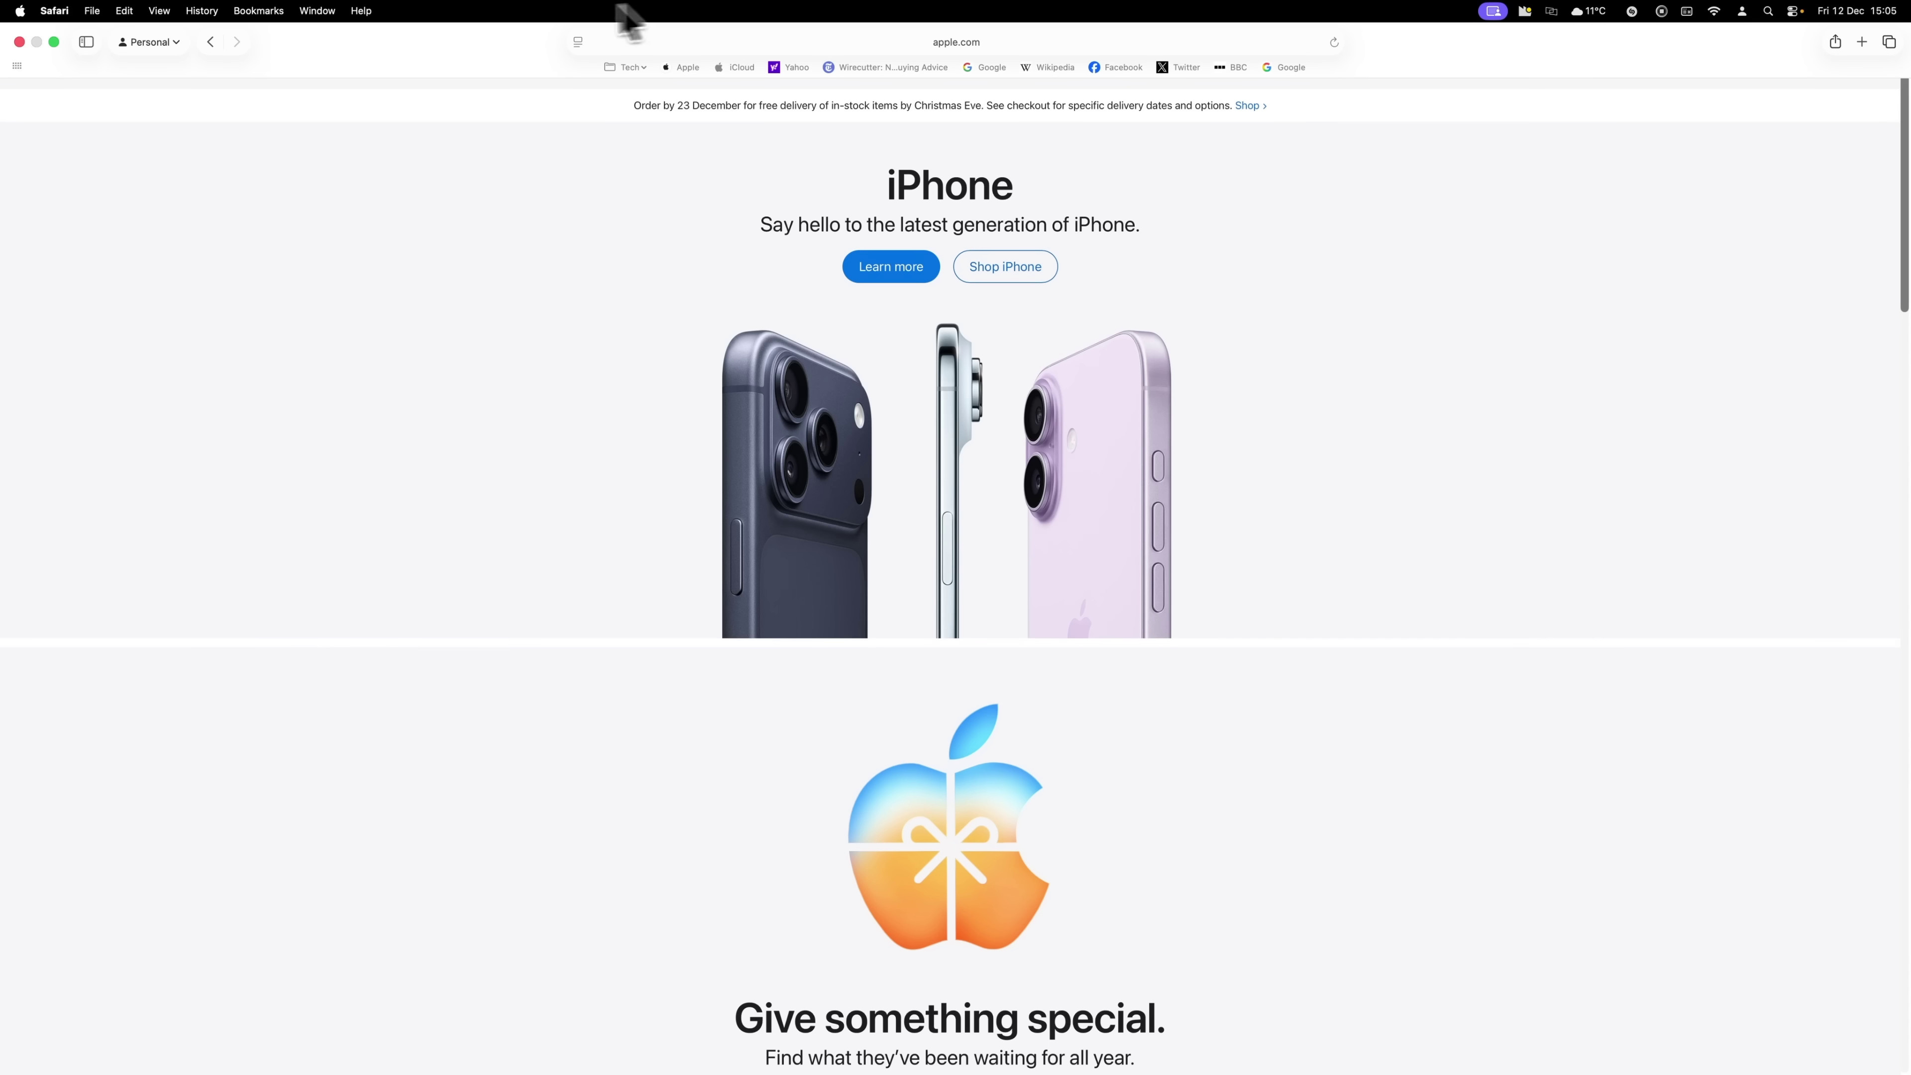
click(54, 42)
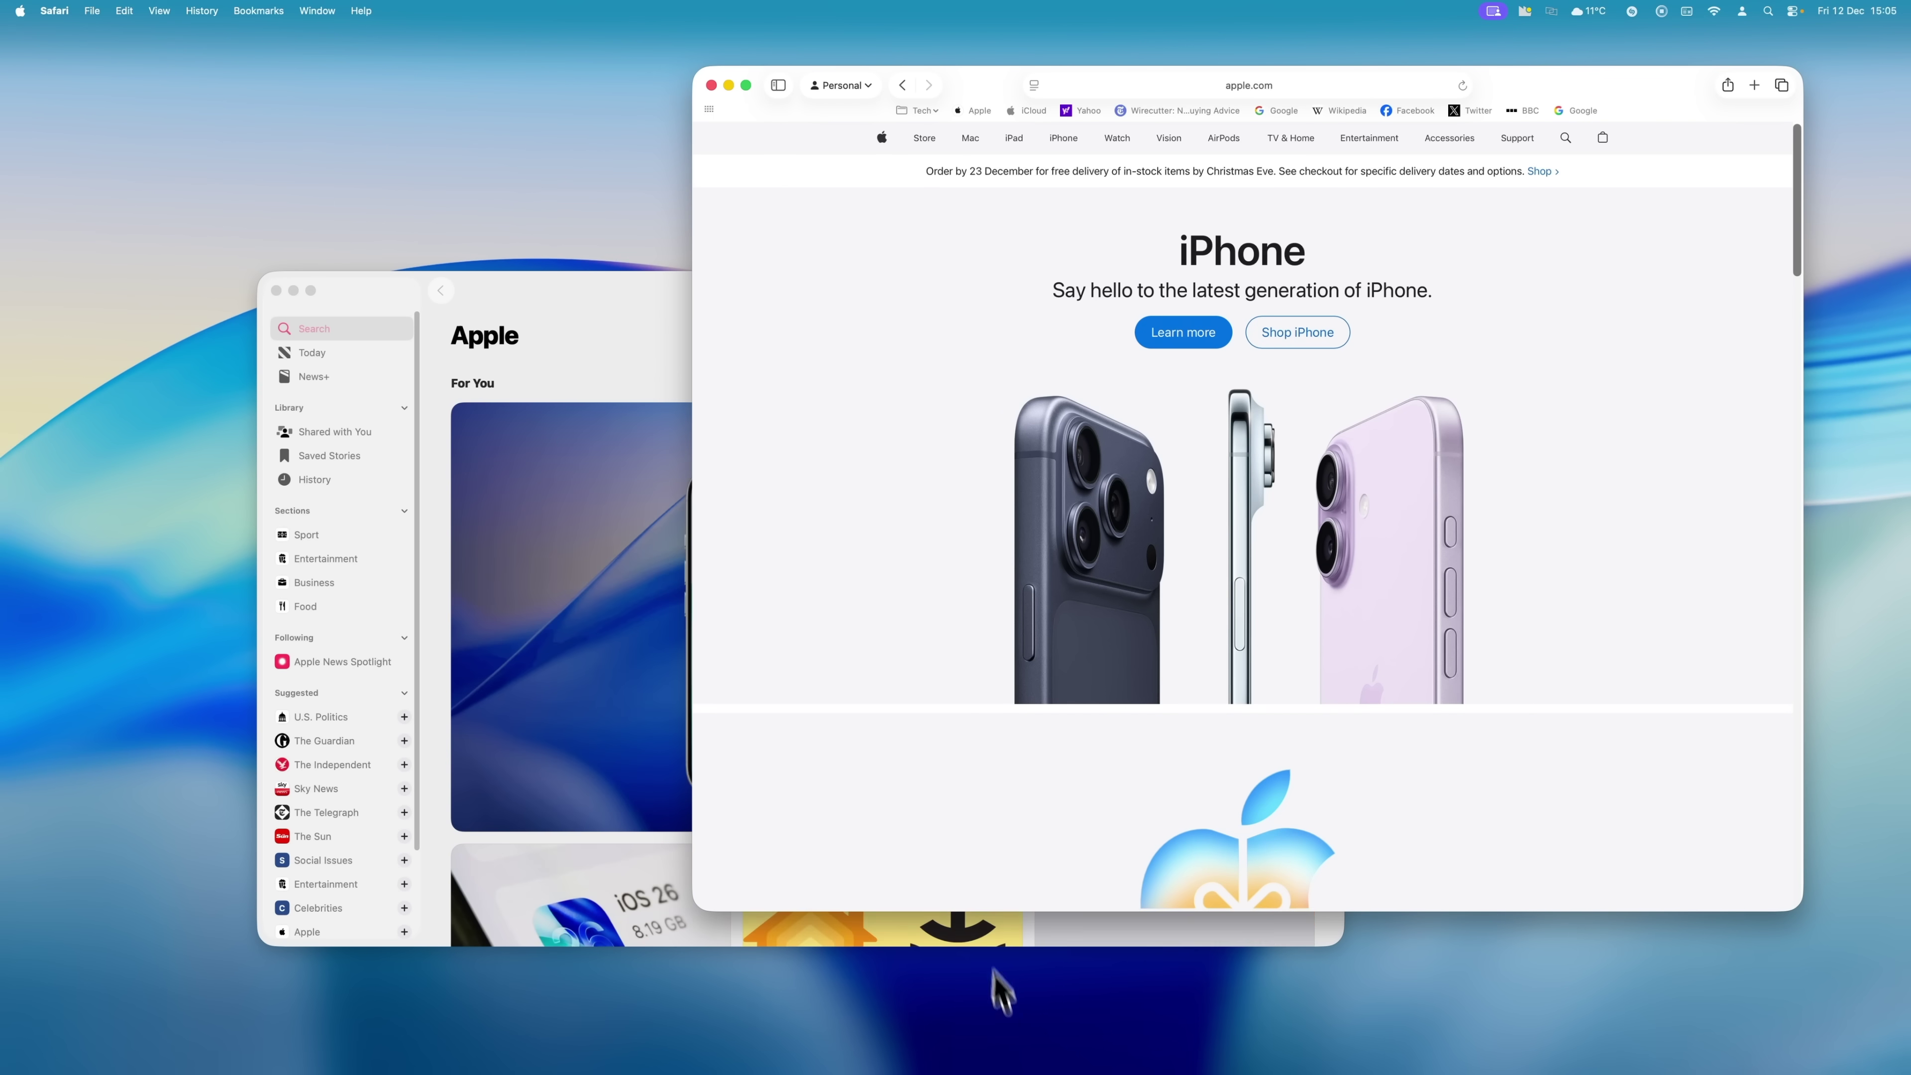
Set the Desktop & Dock title-bar double-click action to Fill, then bring Safari forward.
mouse_move(1033, 1062)
click(1186, 1039)
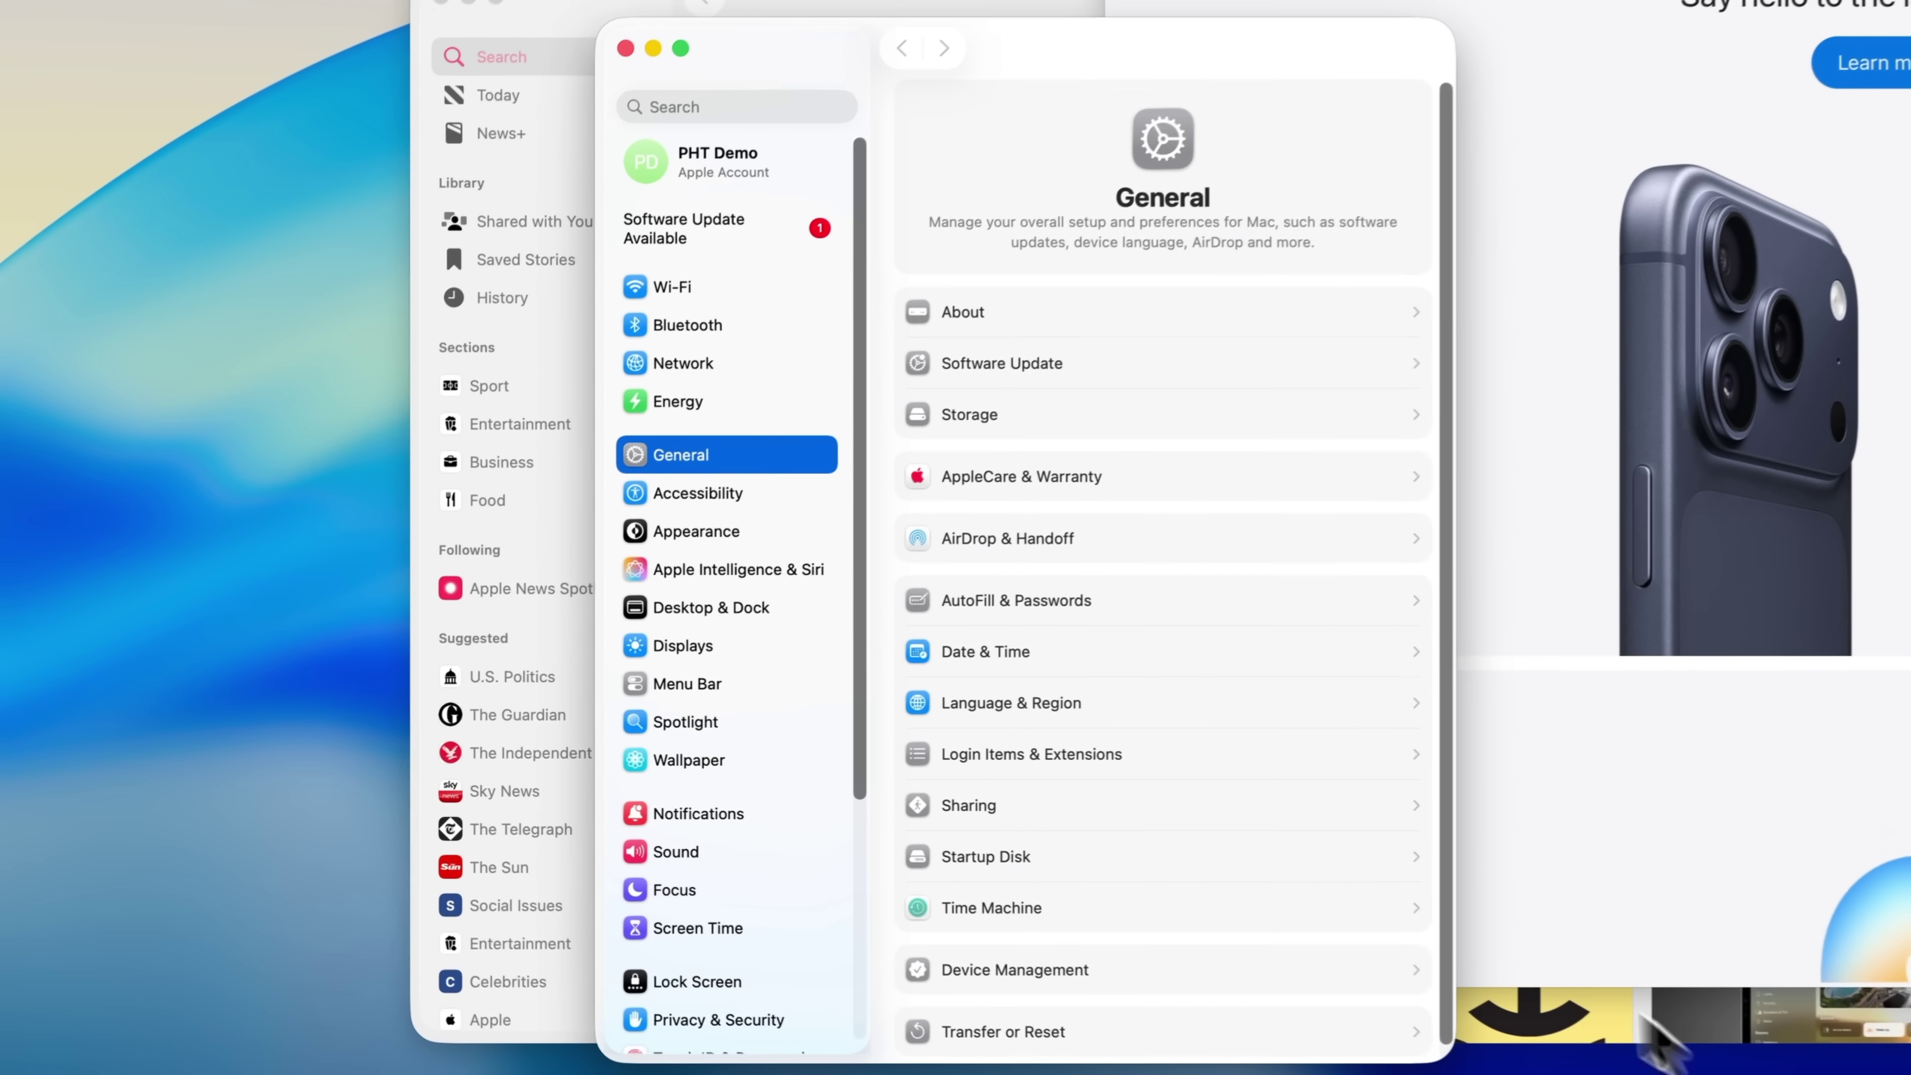
click(733, 610)
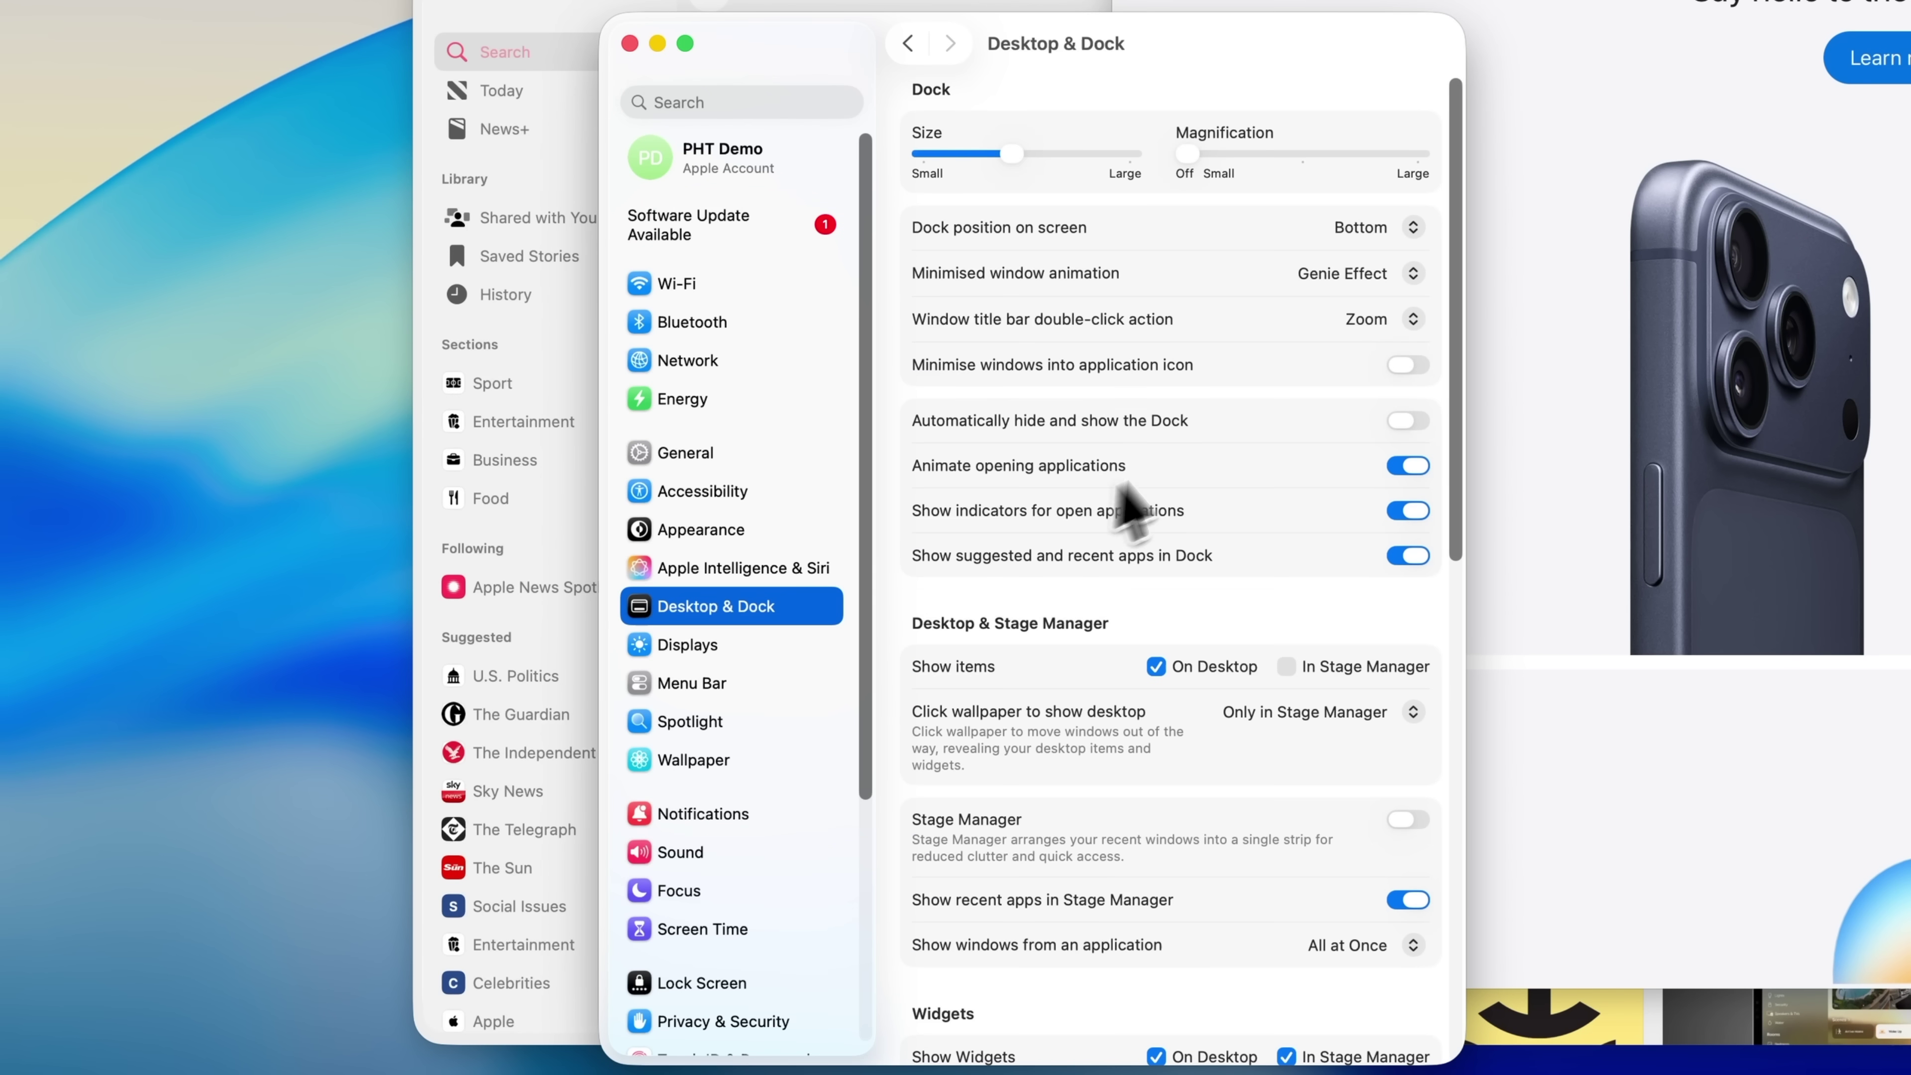
click(1355, 325)
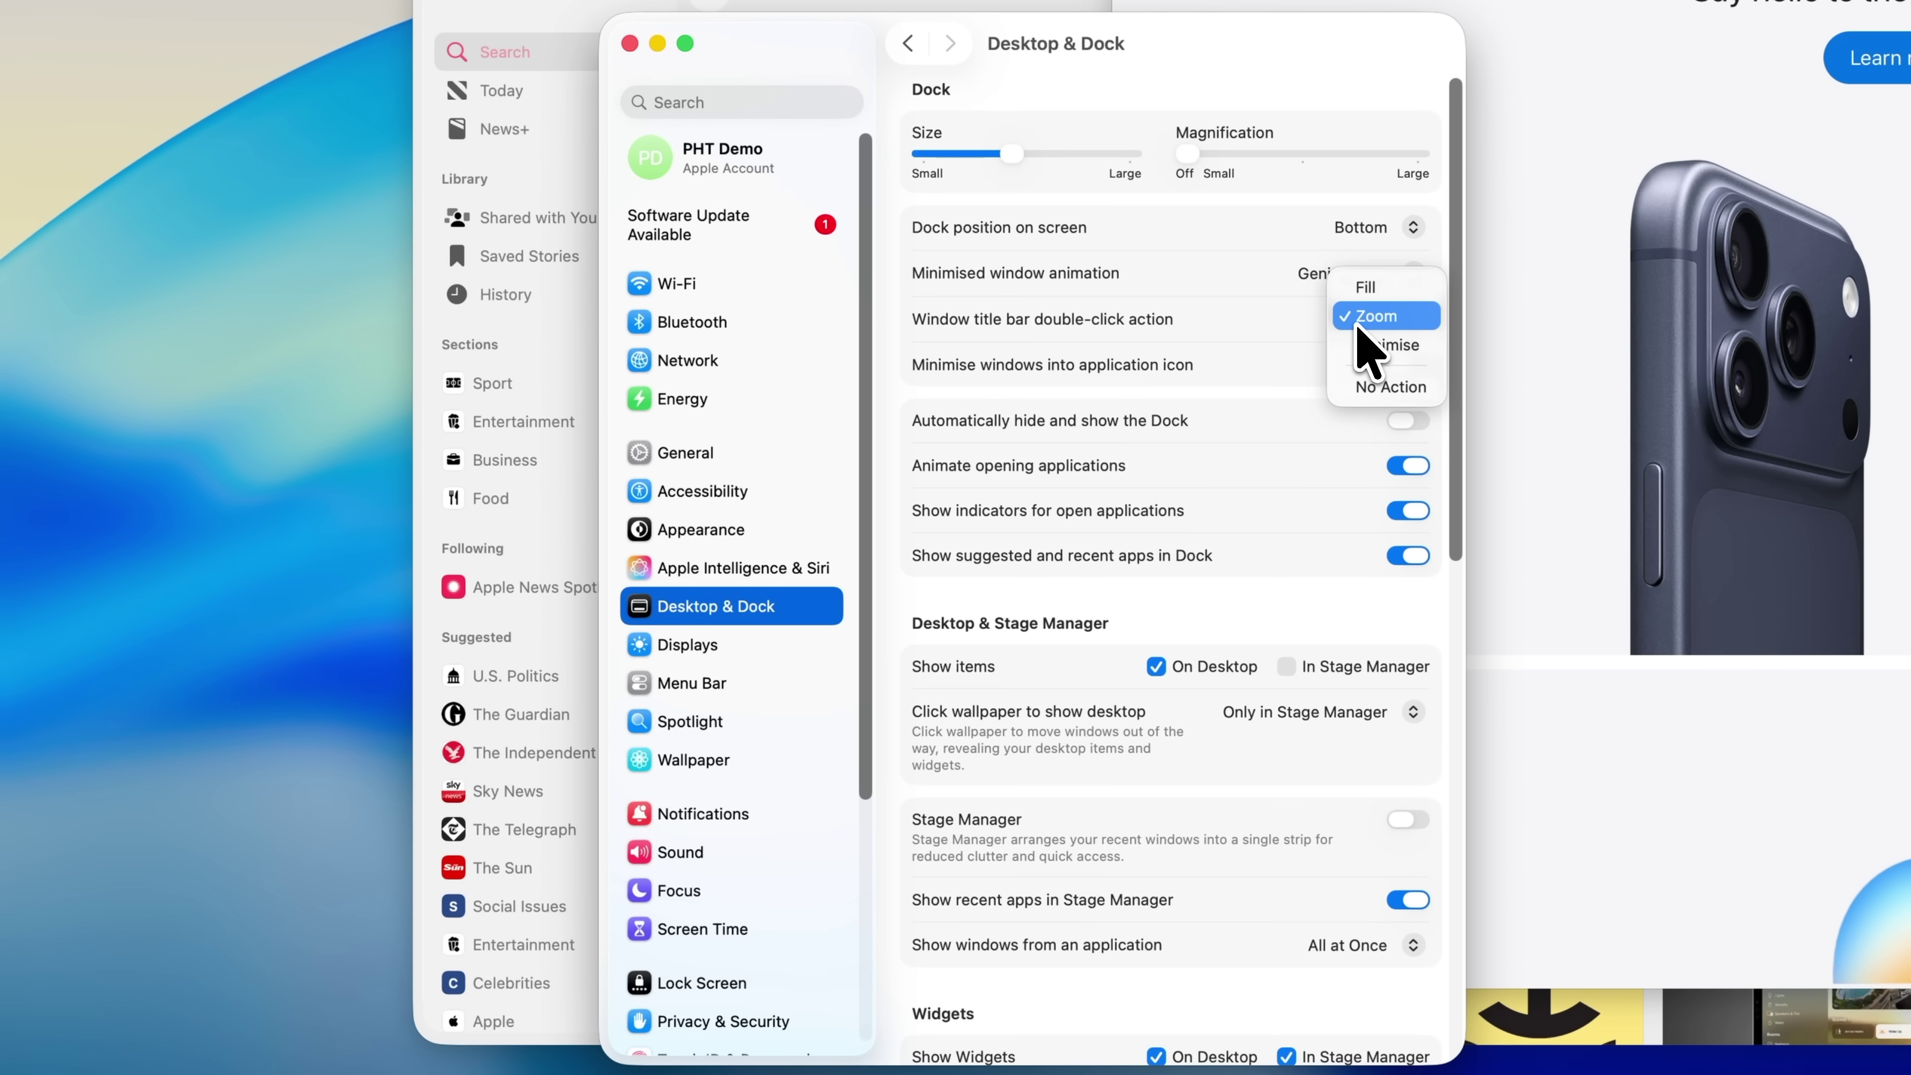
click(1365, 288)
click(1525, 268)
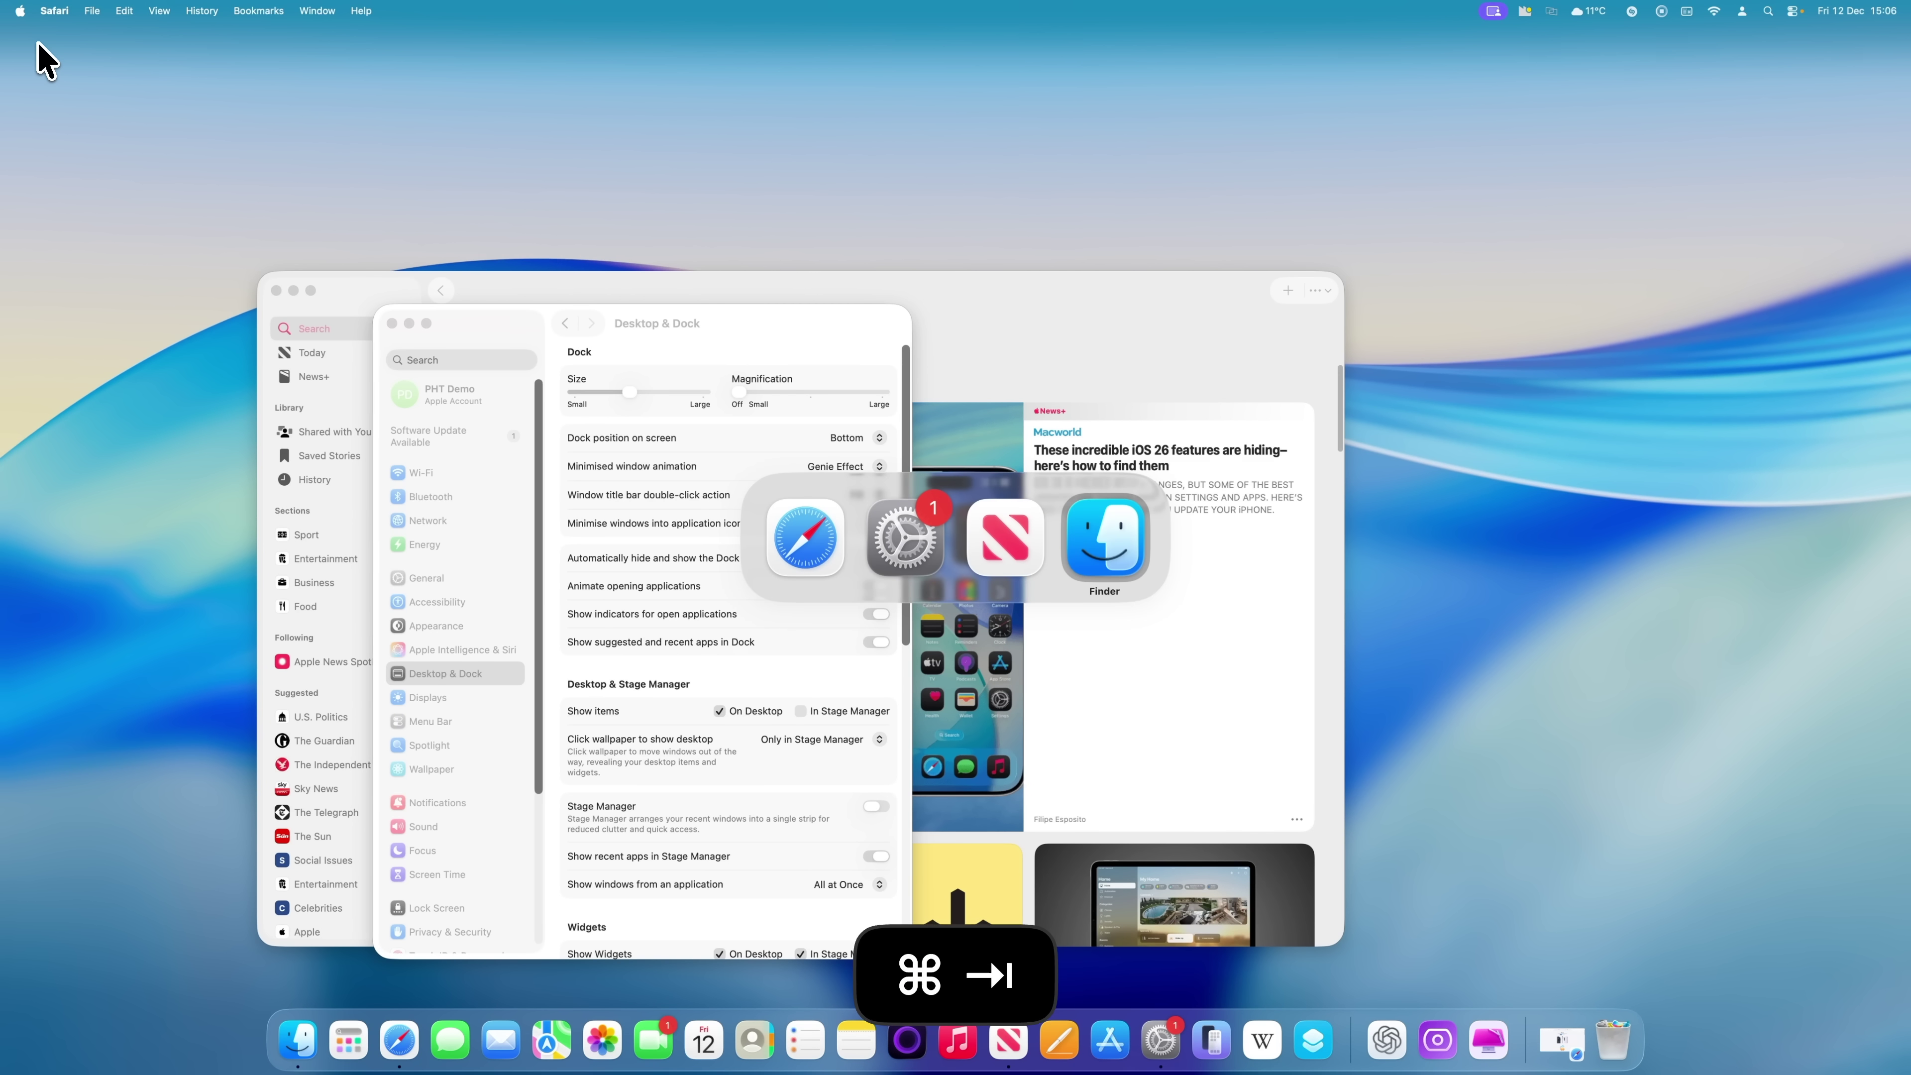
key(super+Tab)
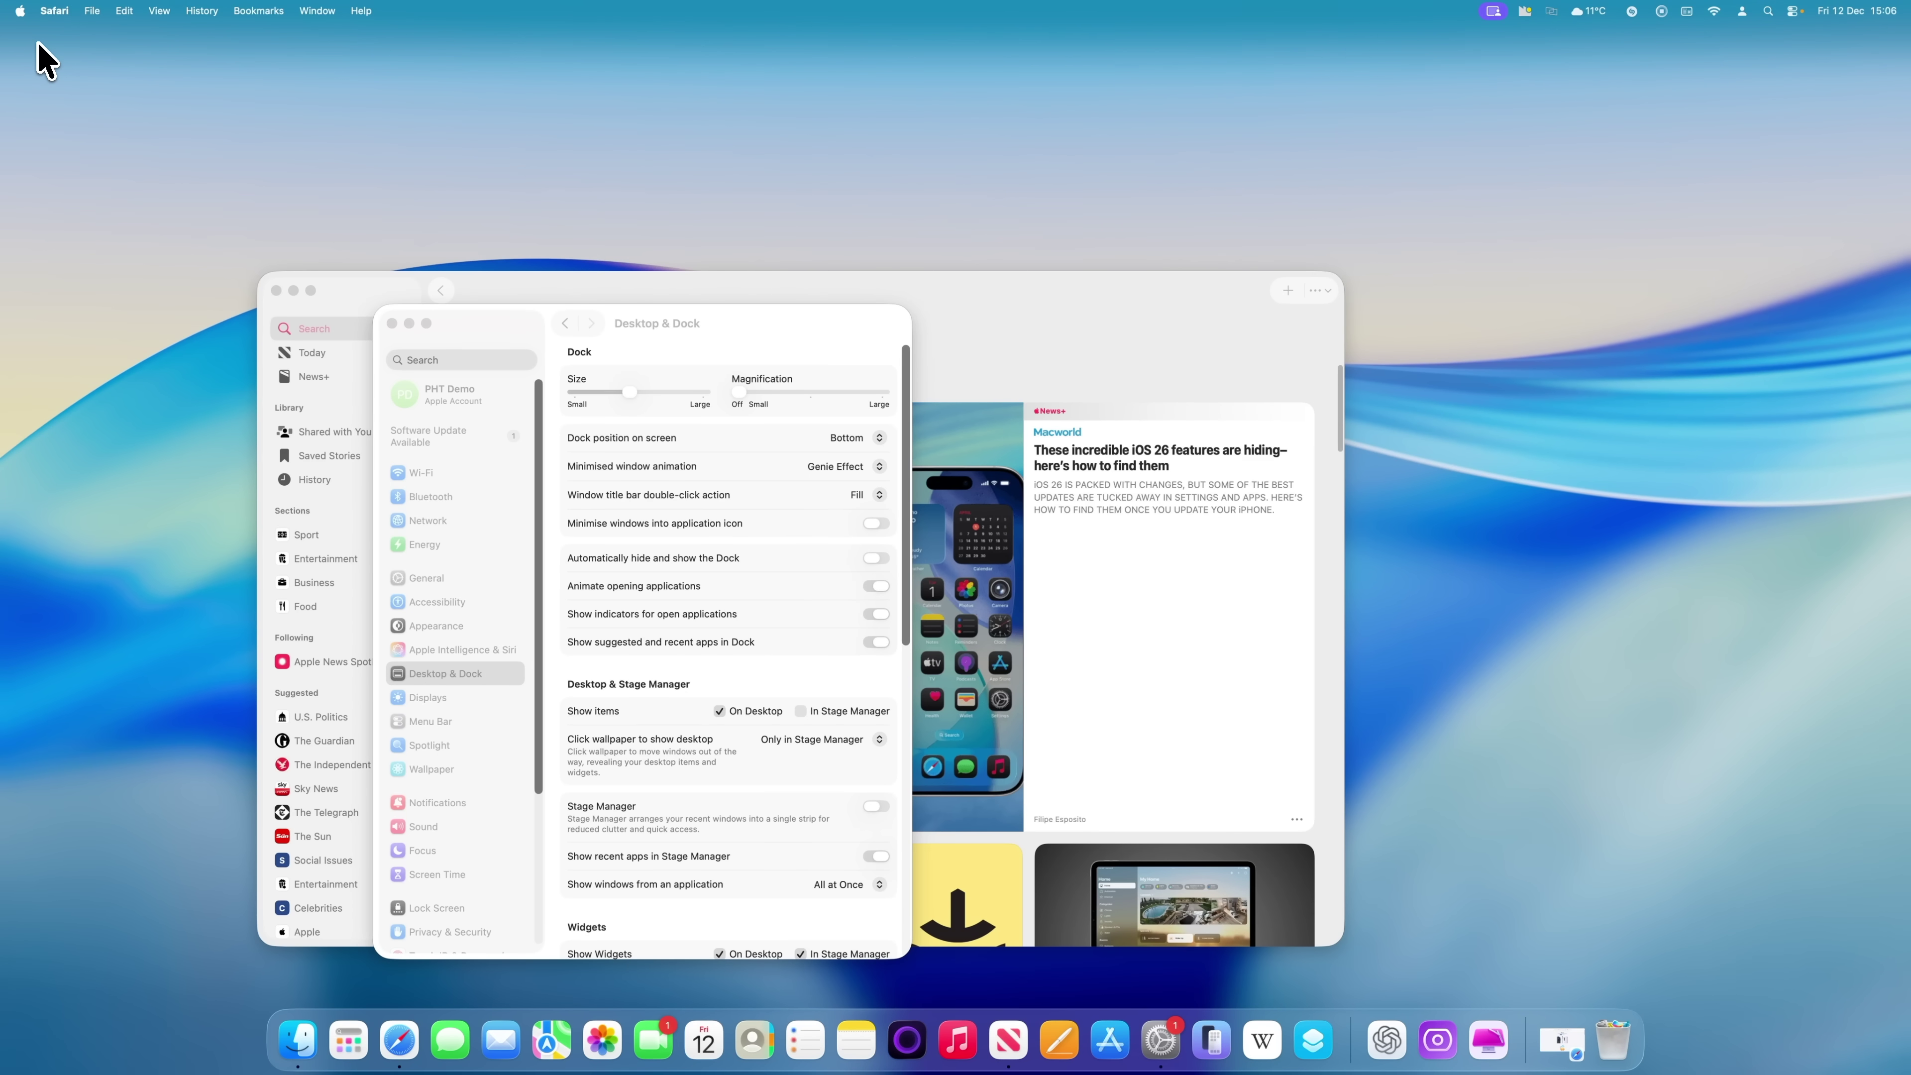
Restore Safari from the Dock, hide it, switch back to System Settings, then close Safari's window.
click(405, 1040)
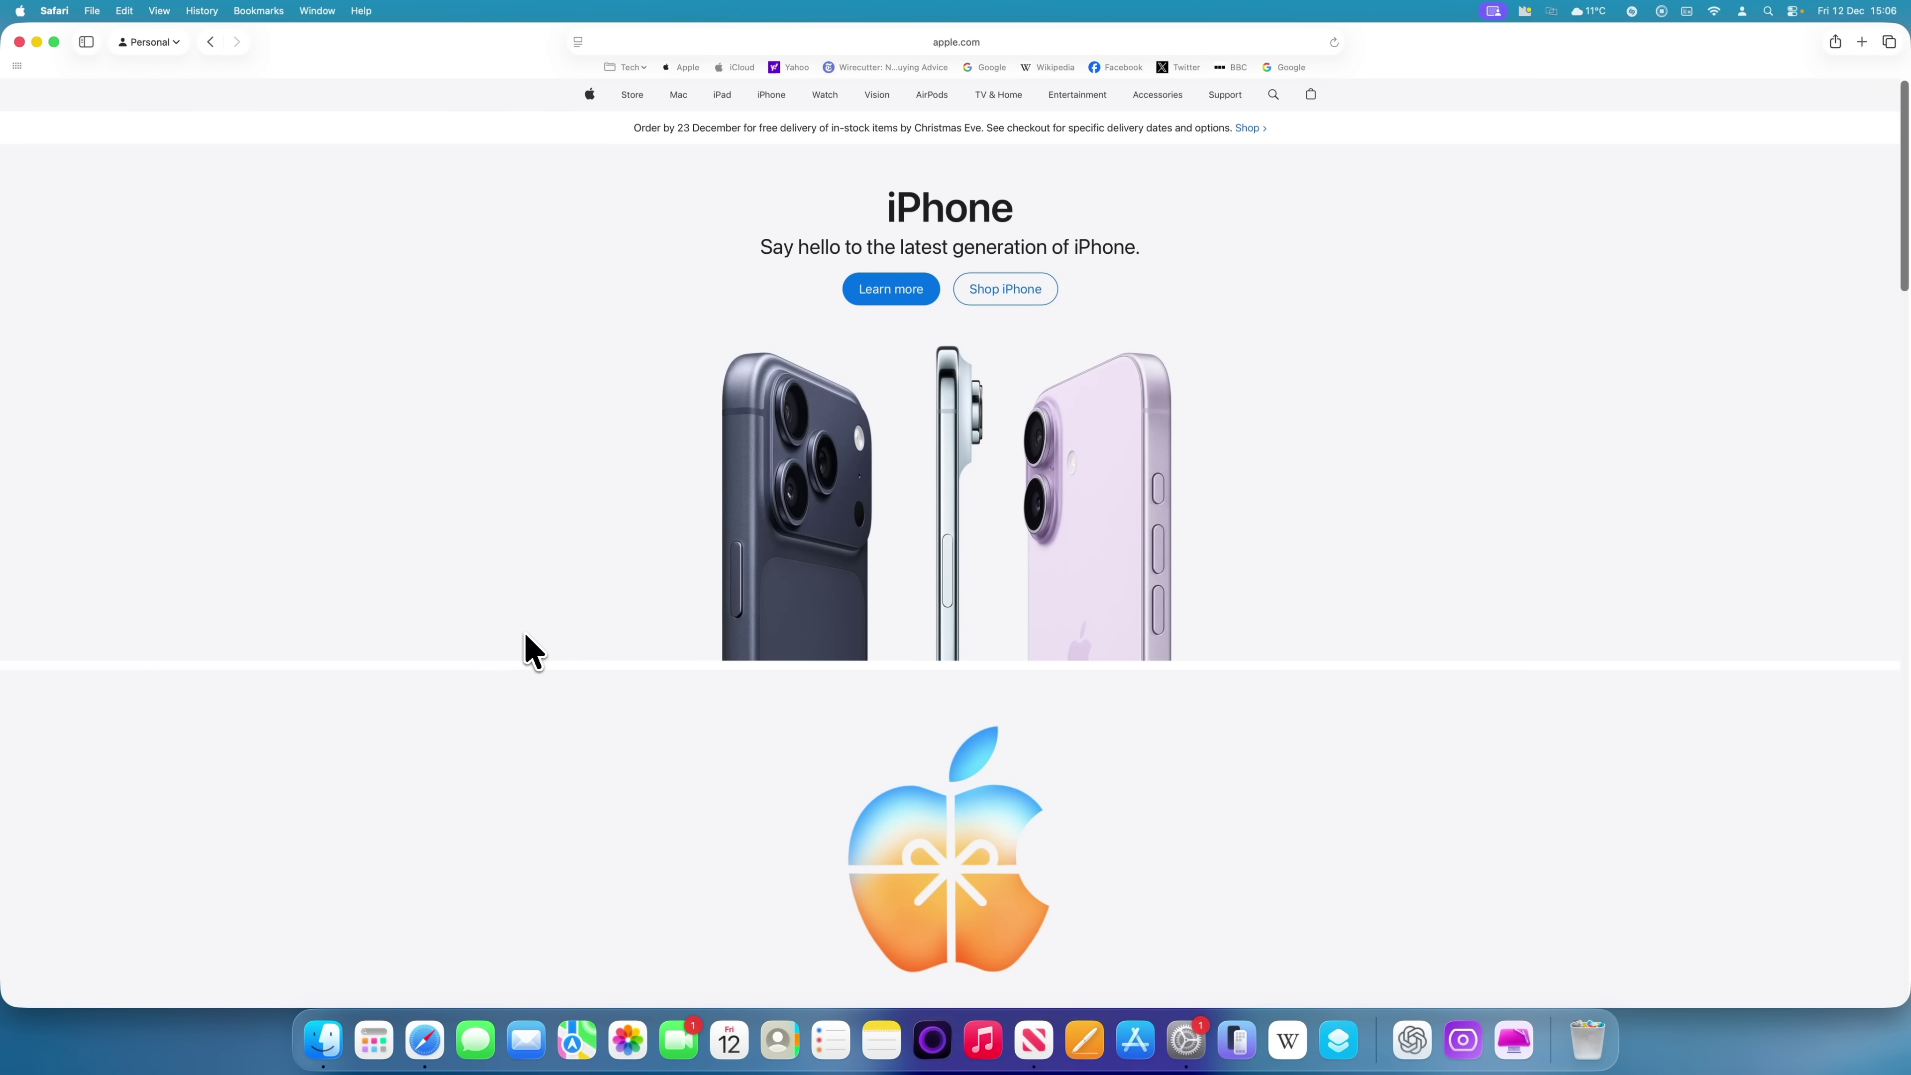
key(super+h)
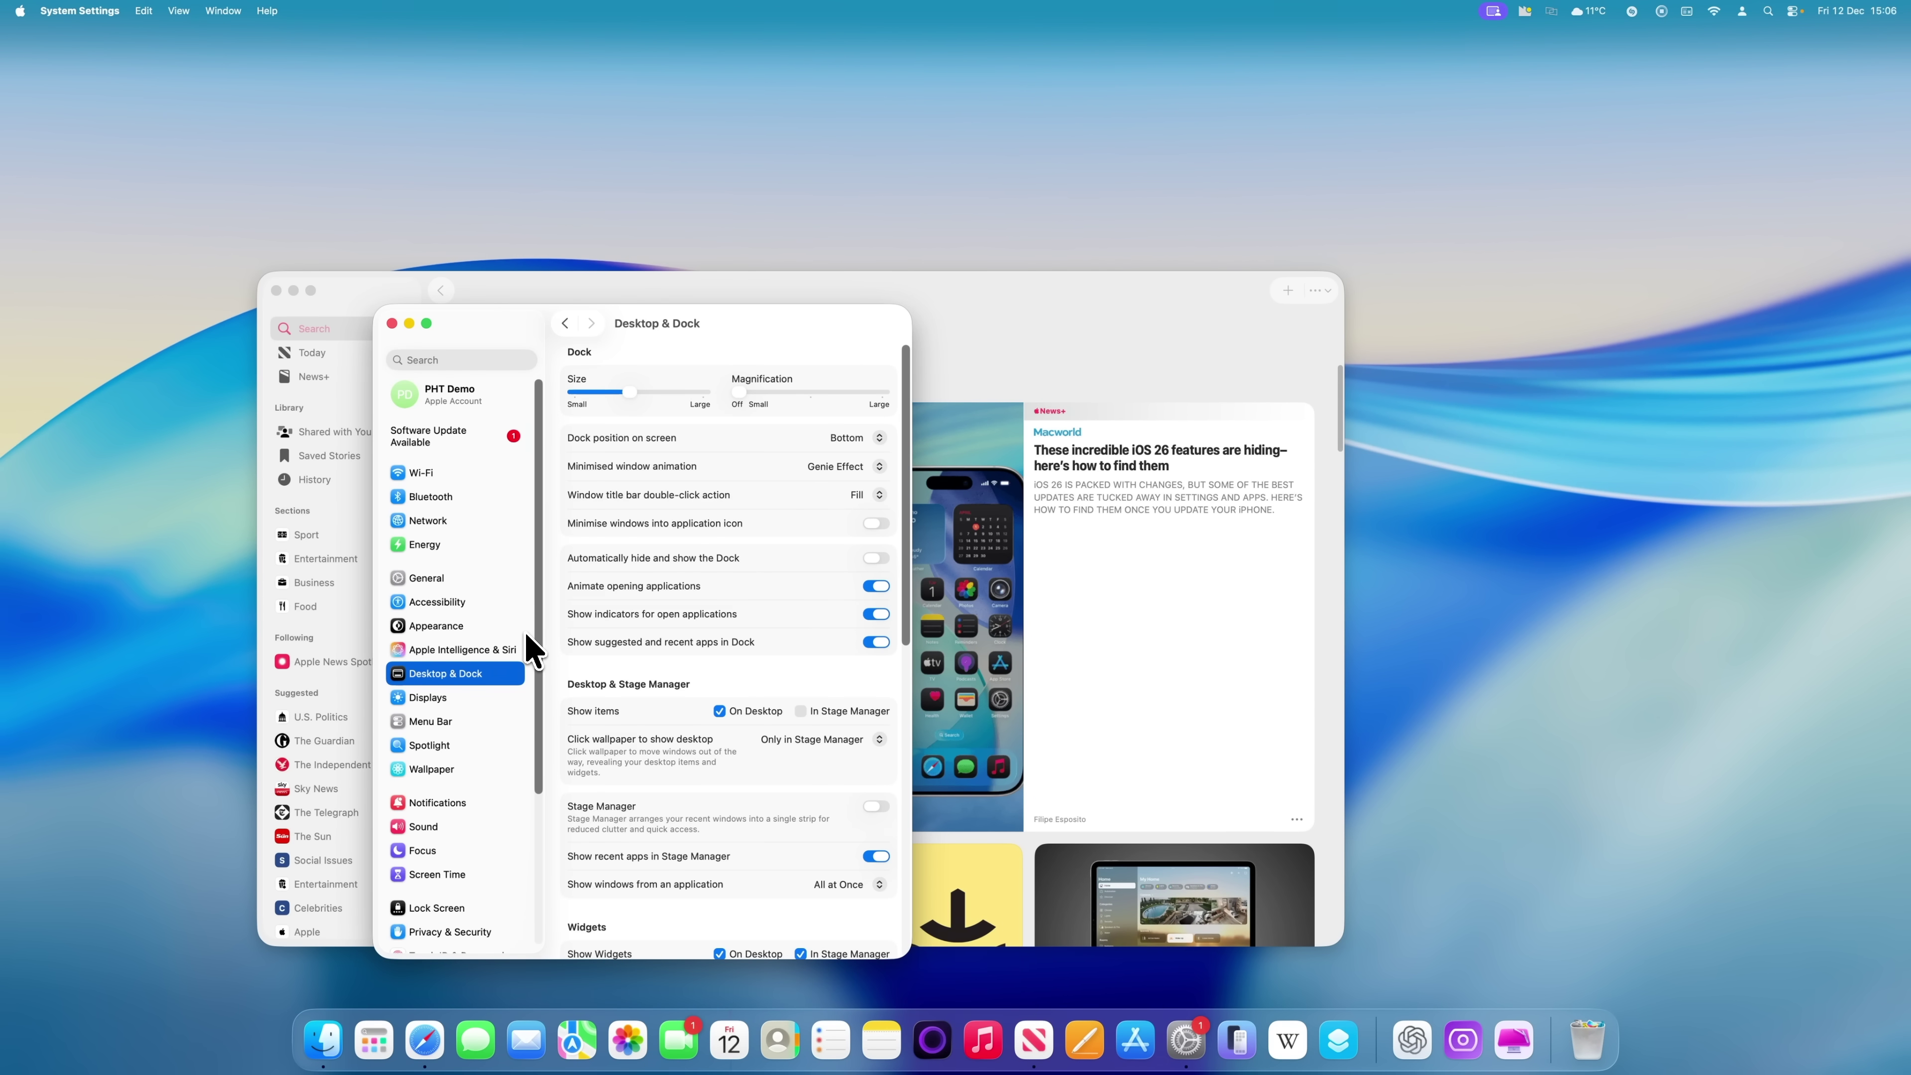
key(super+Tab)
key(super+Tab)
key(super+Tab)
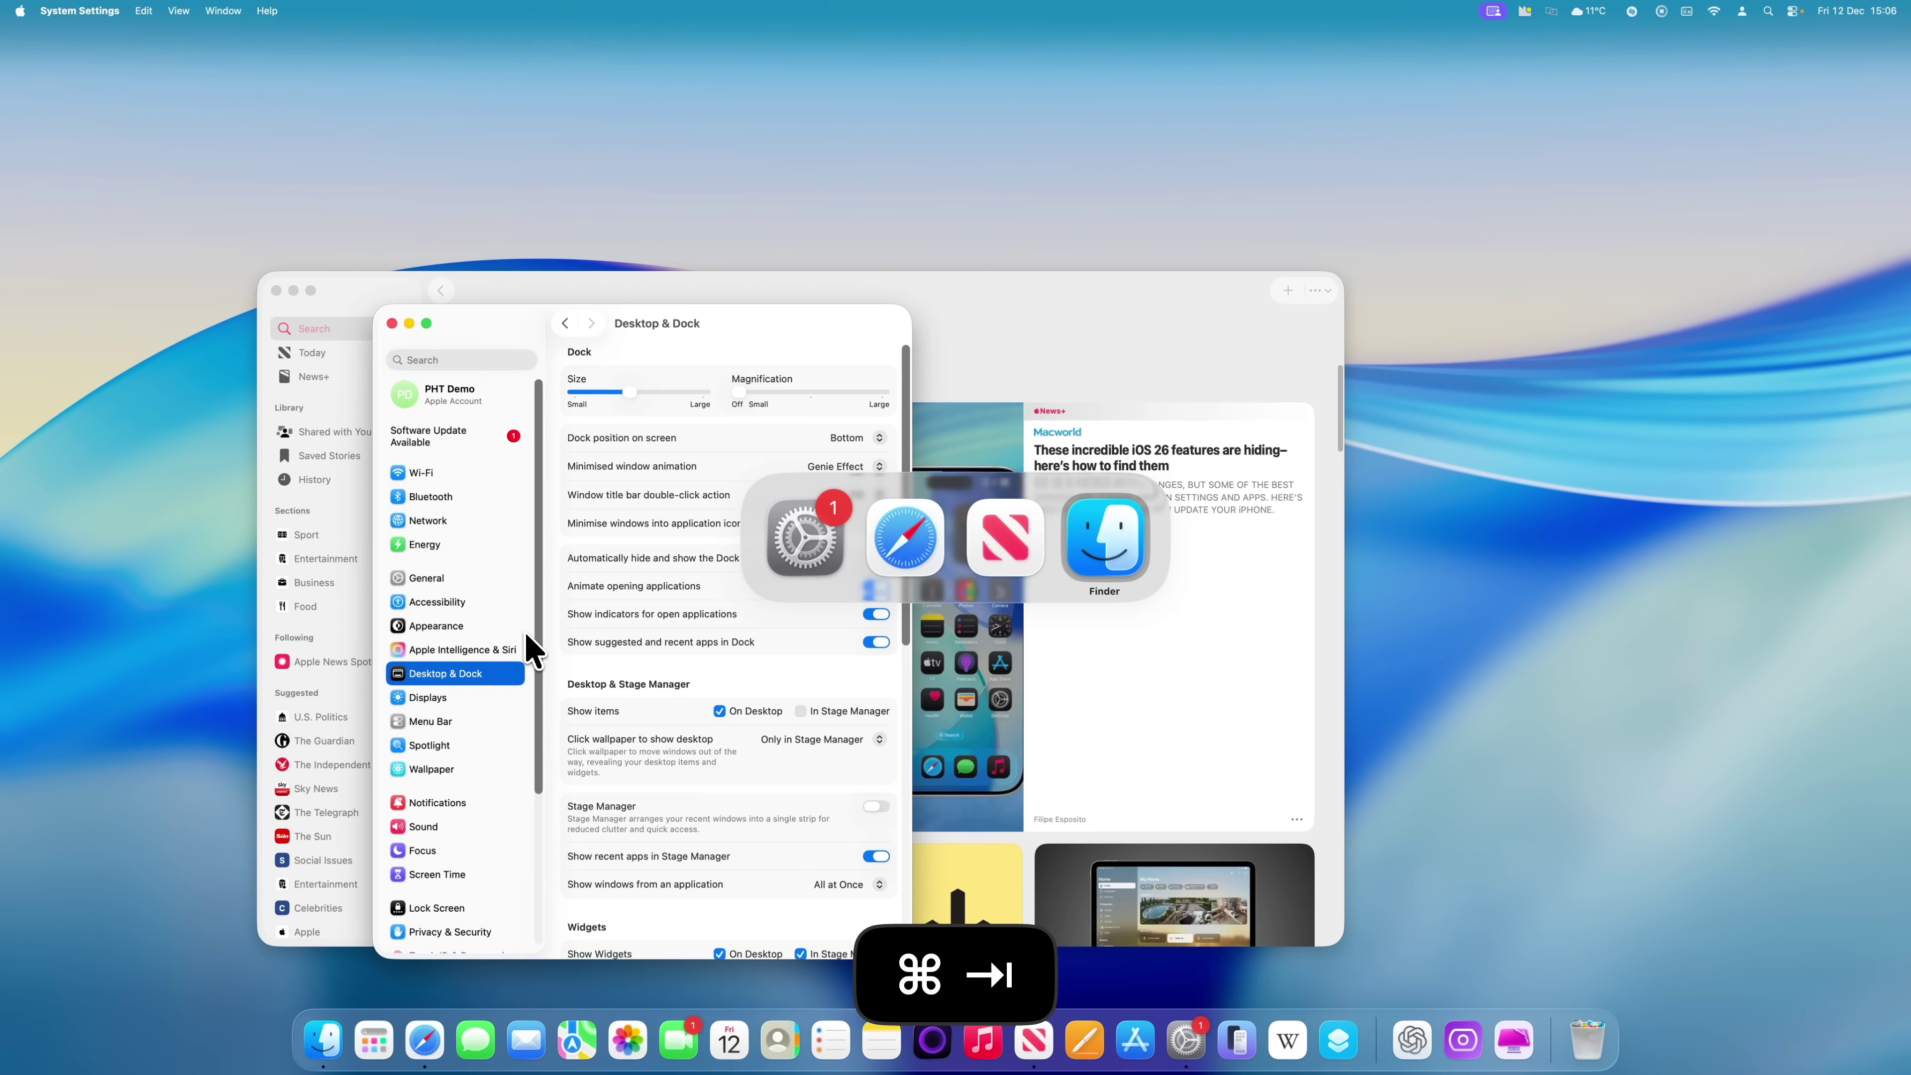
key(super+Tab)
key(super+Tab)
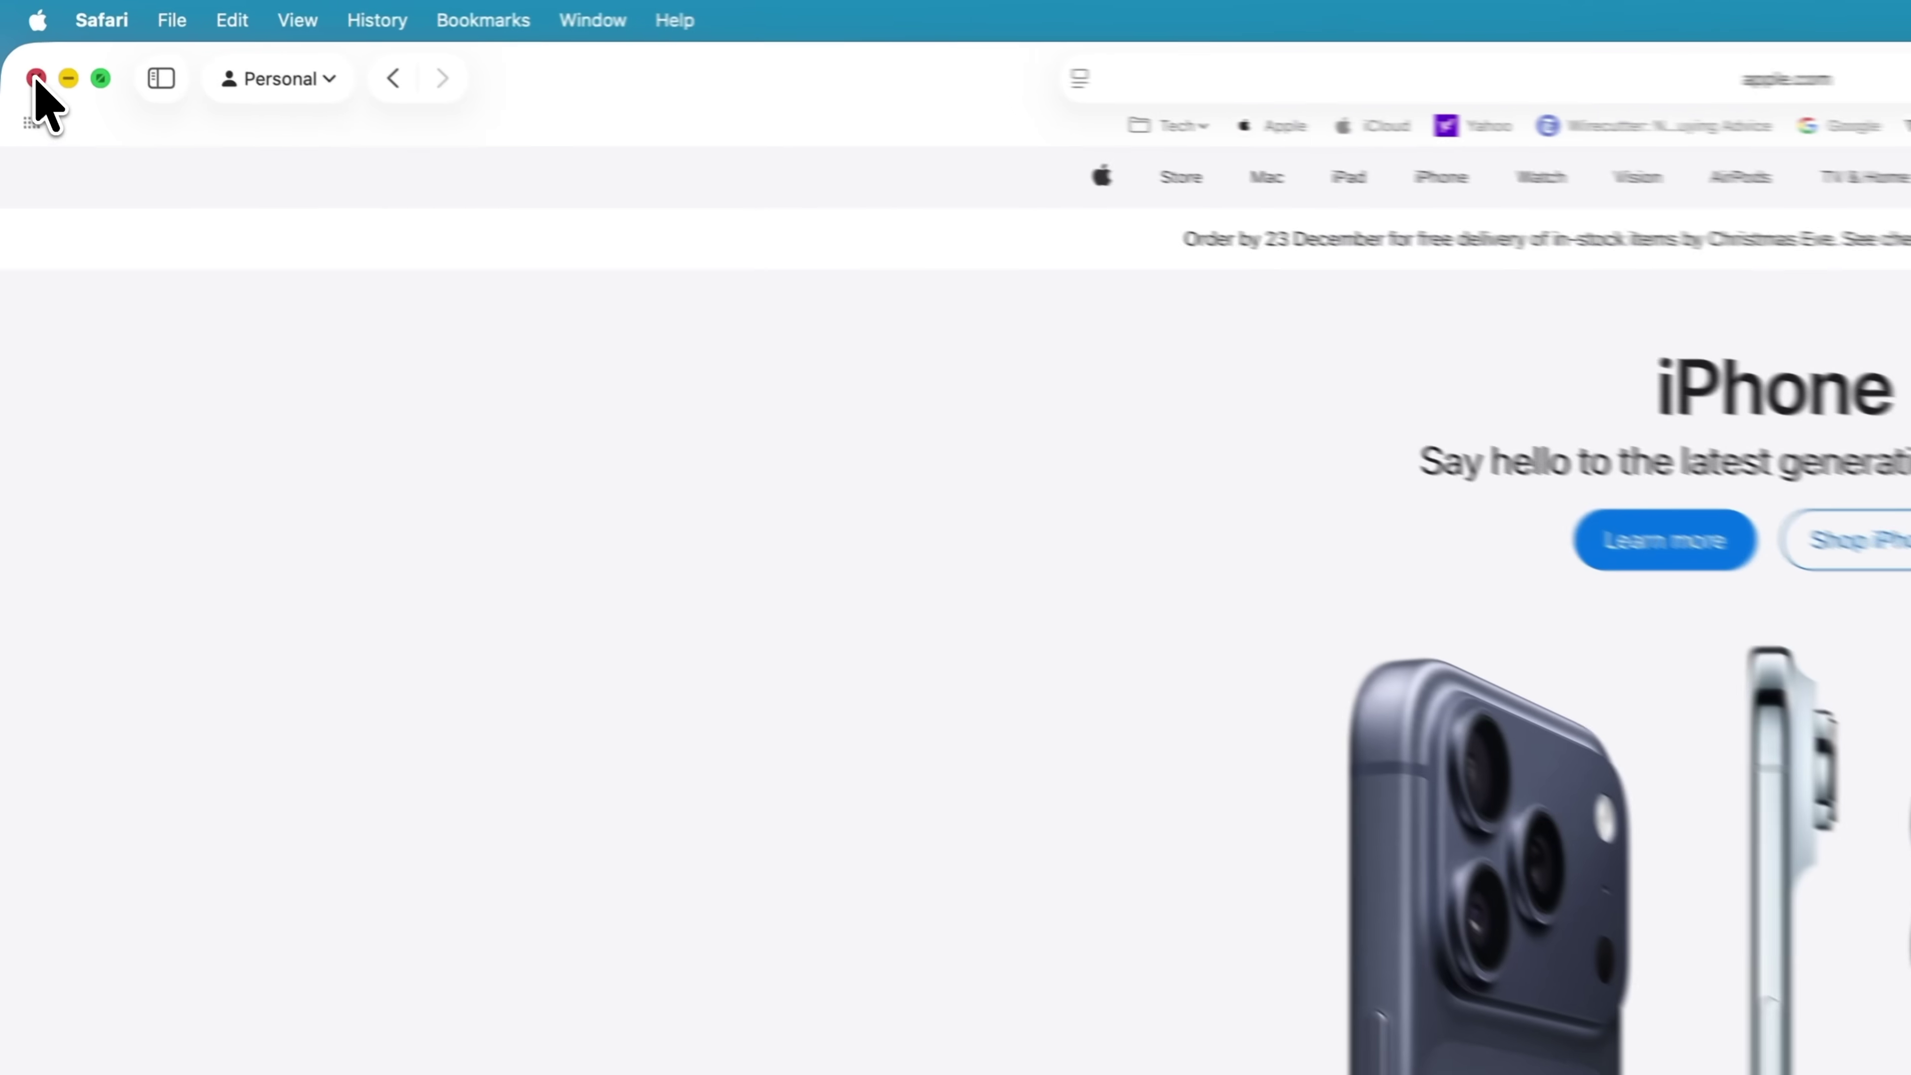
click(19, 42)
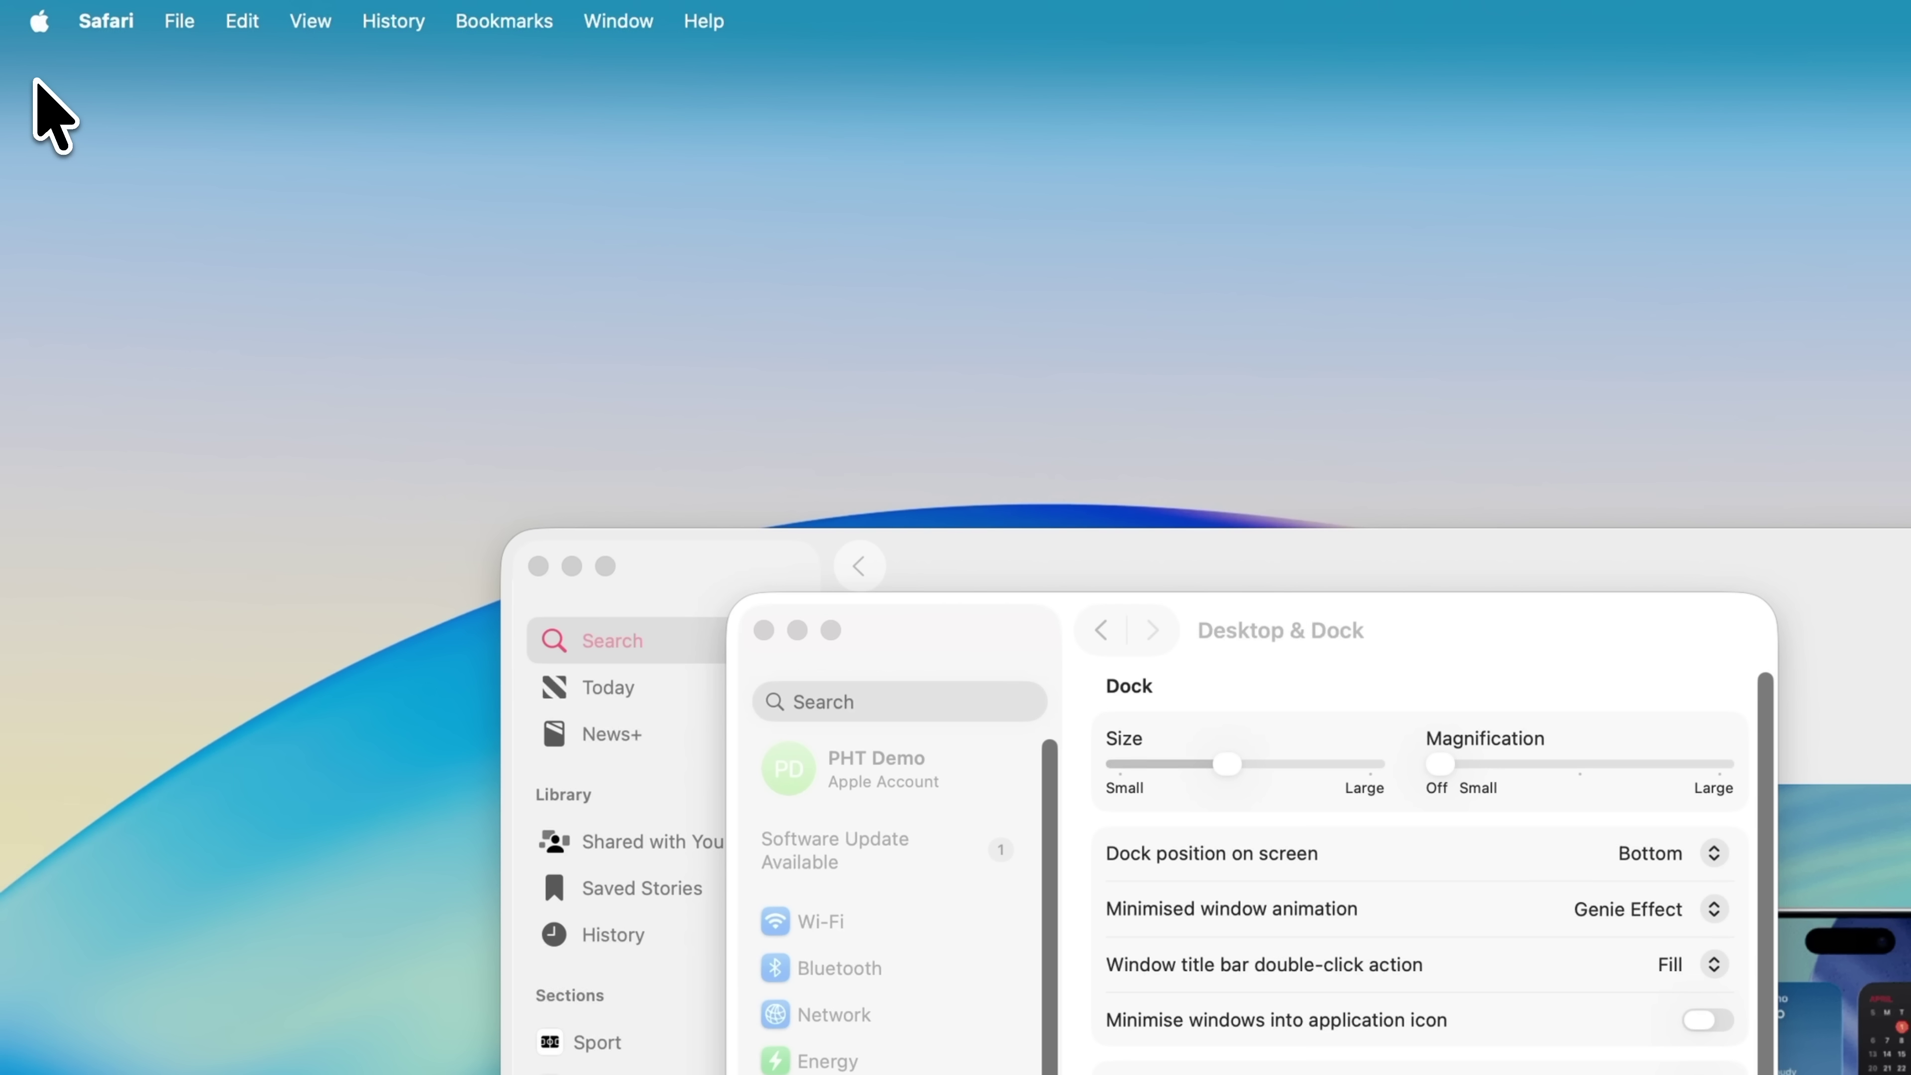
Quit Safari completely with Cmd+Q.
click(91, 23)
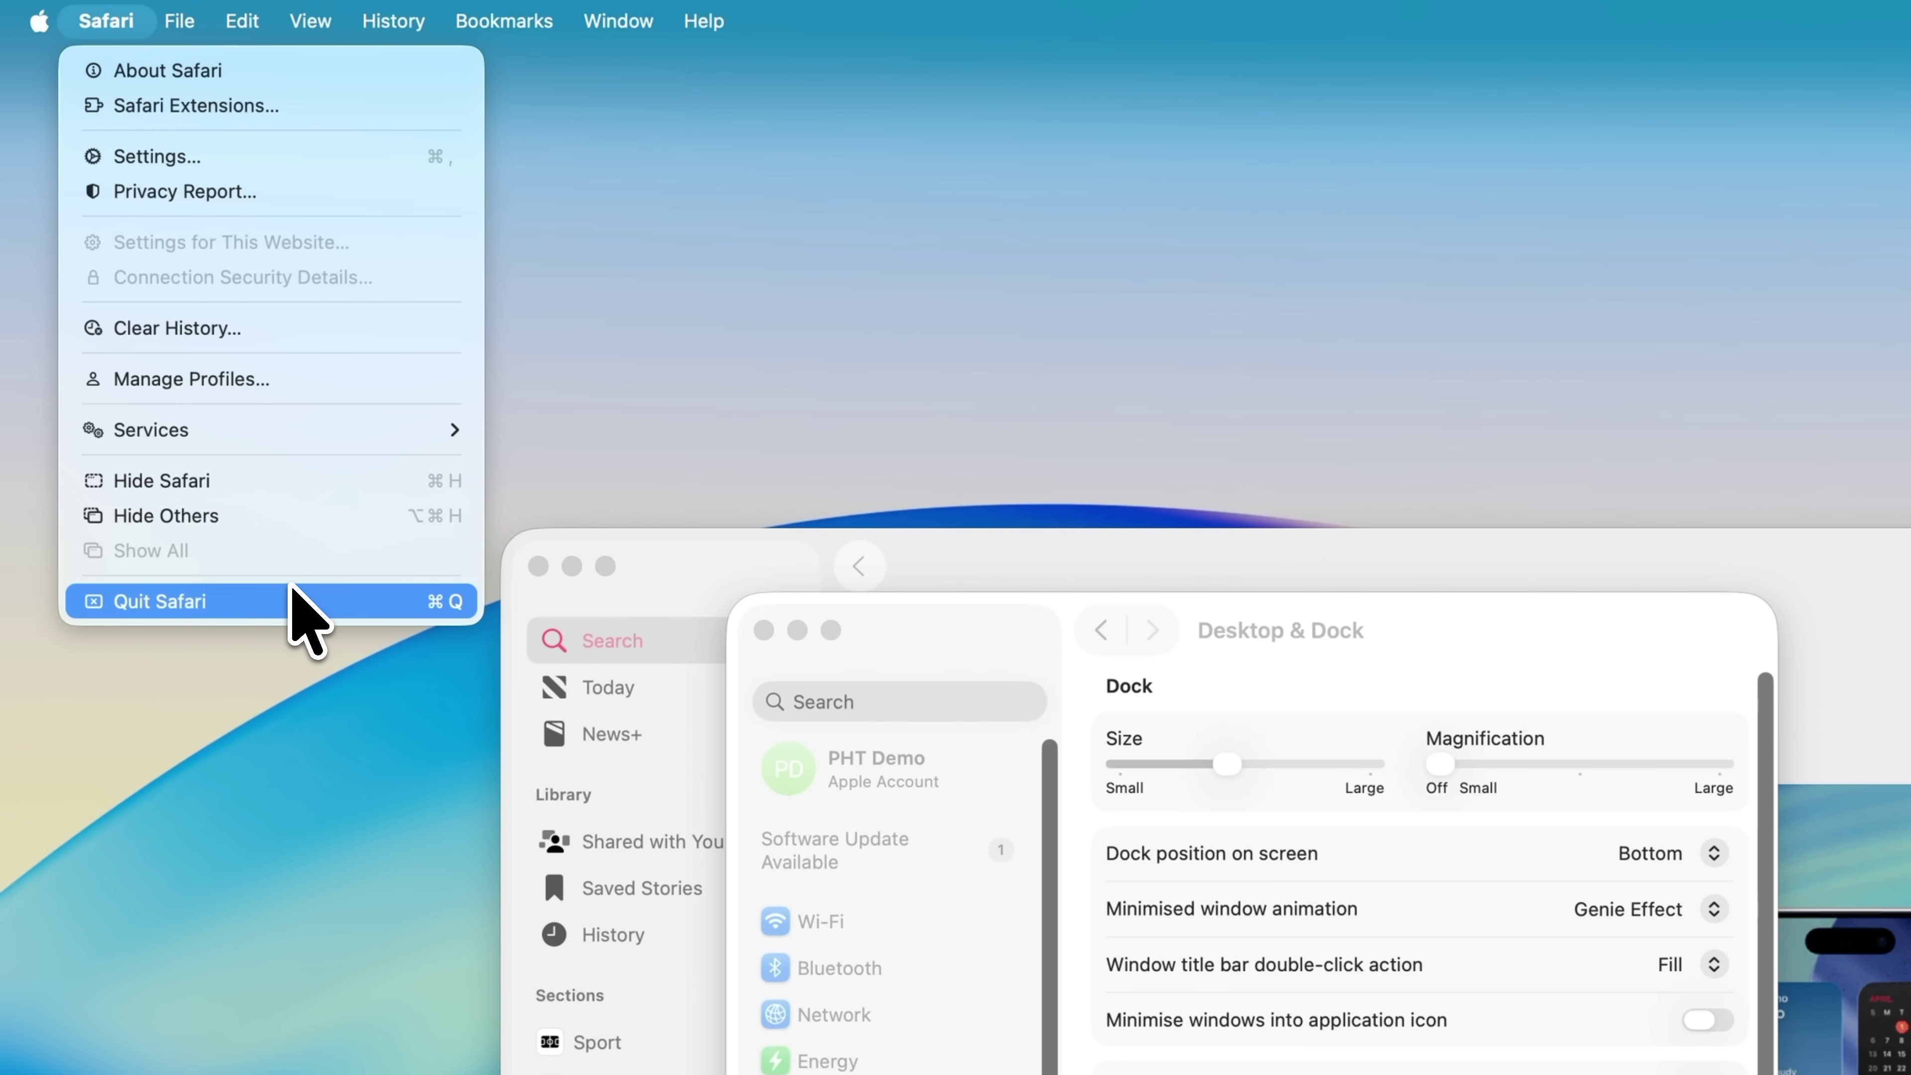
key(super+q)
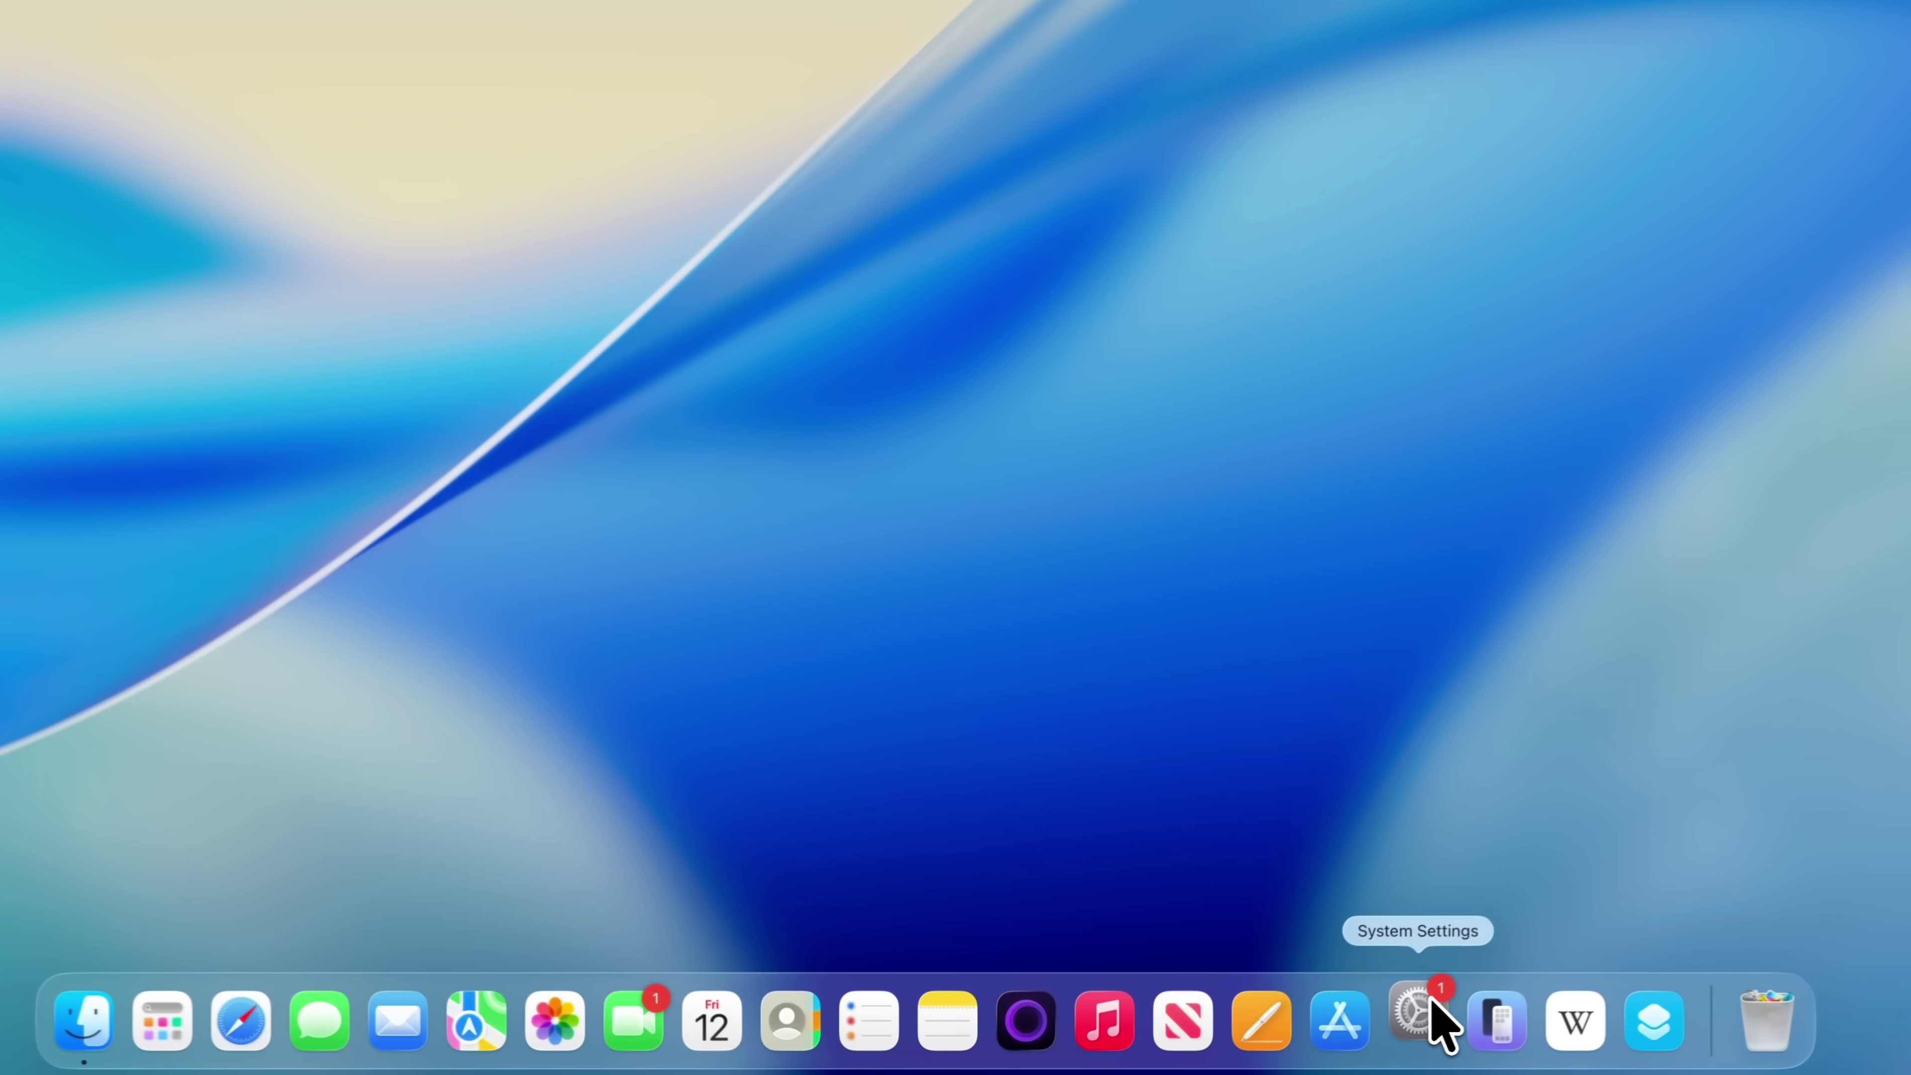
Set the trackpad dragging style to Three-Finger Drag in Accessibility > Pointer Control.
click(1443, 1016)
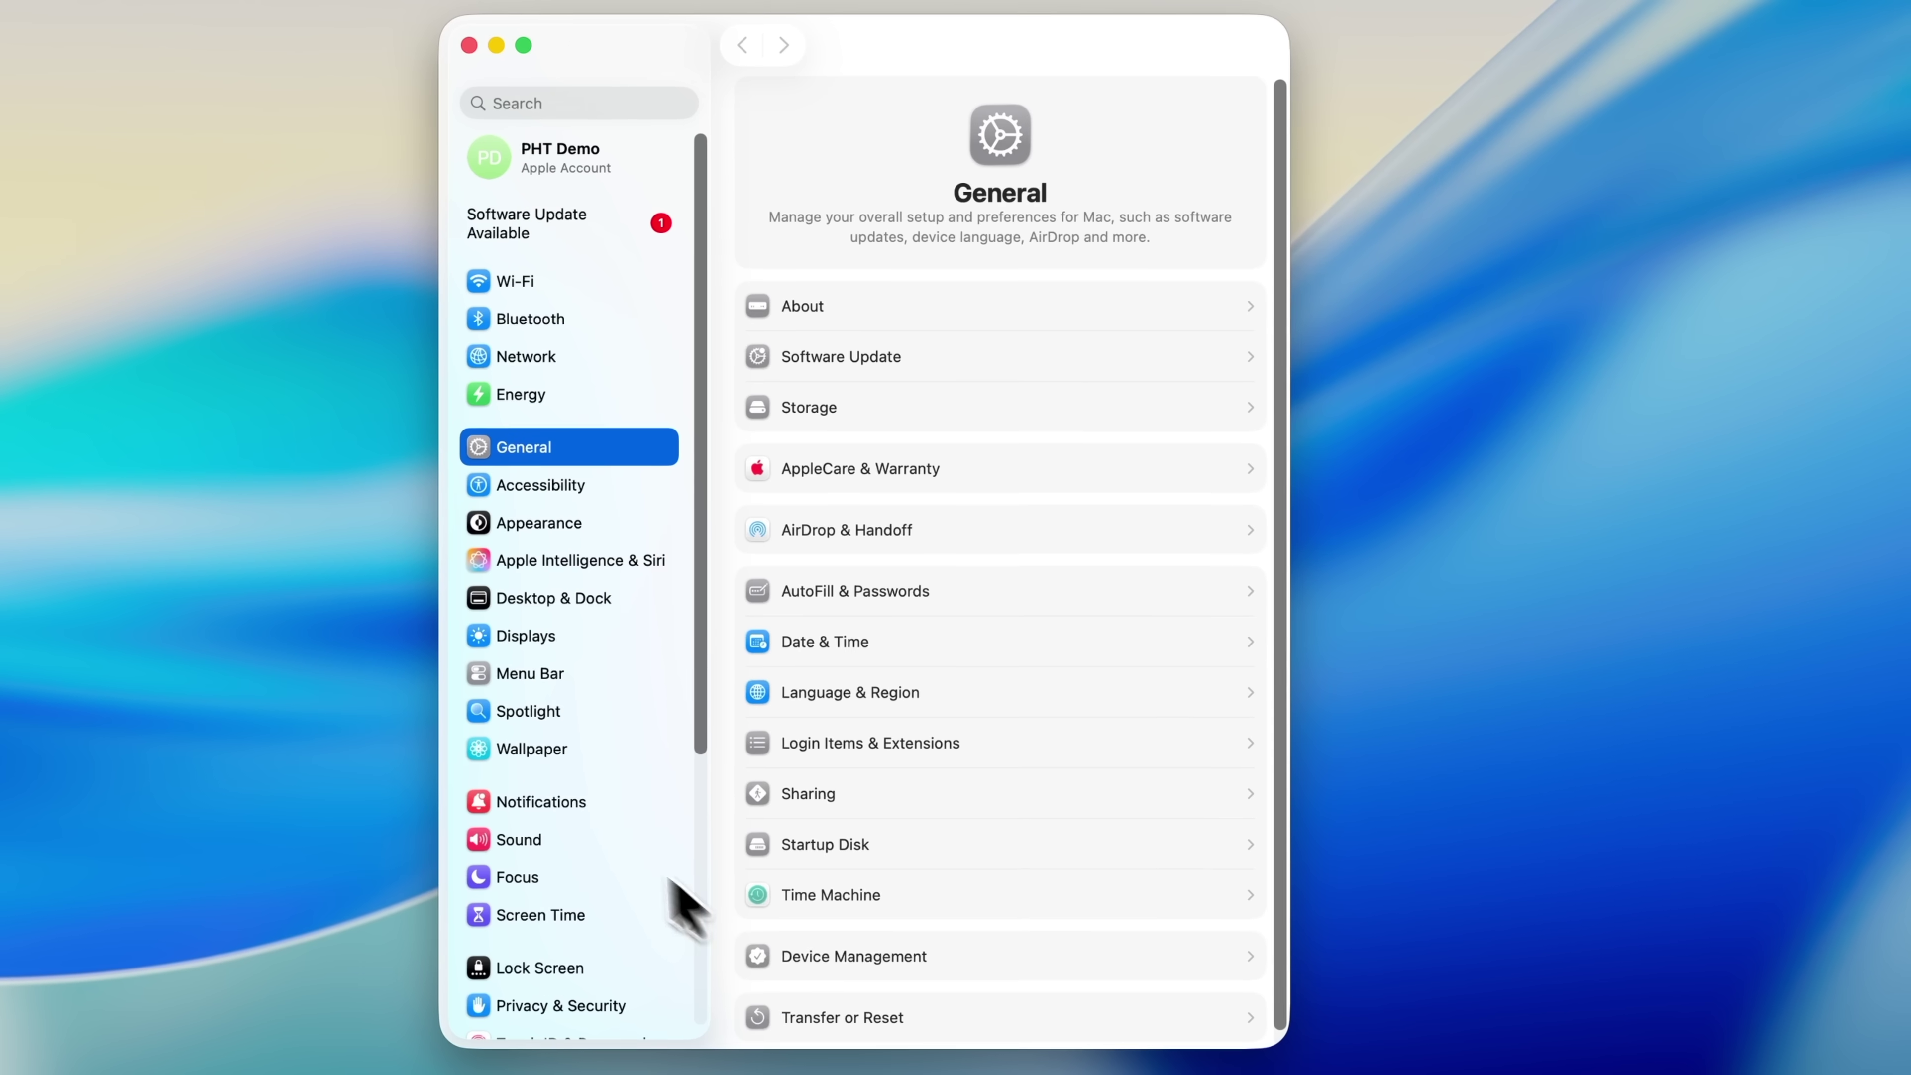
click(531, 488)
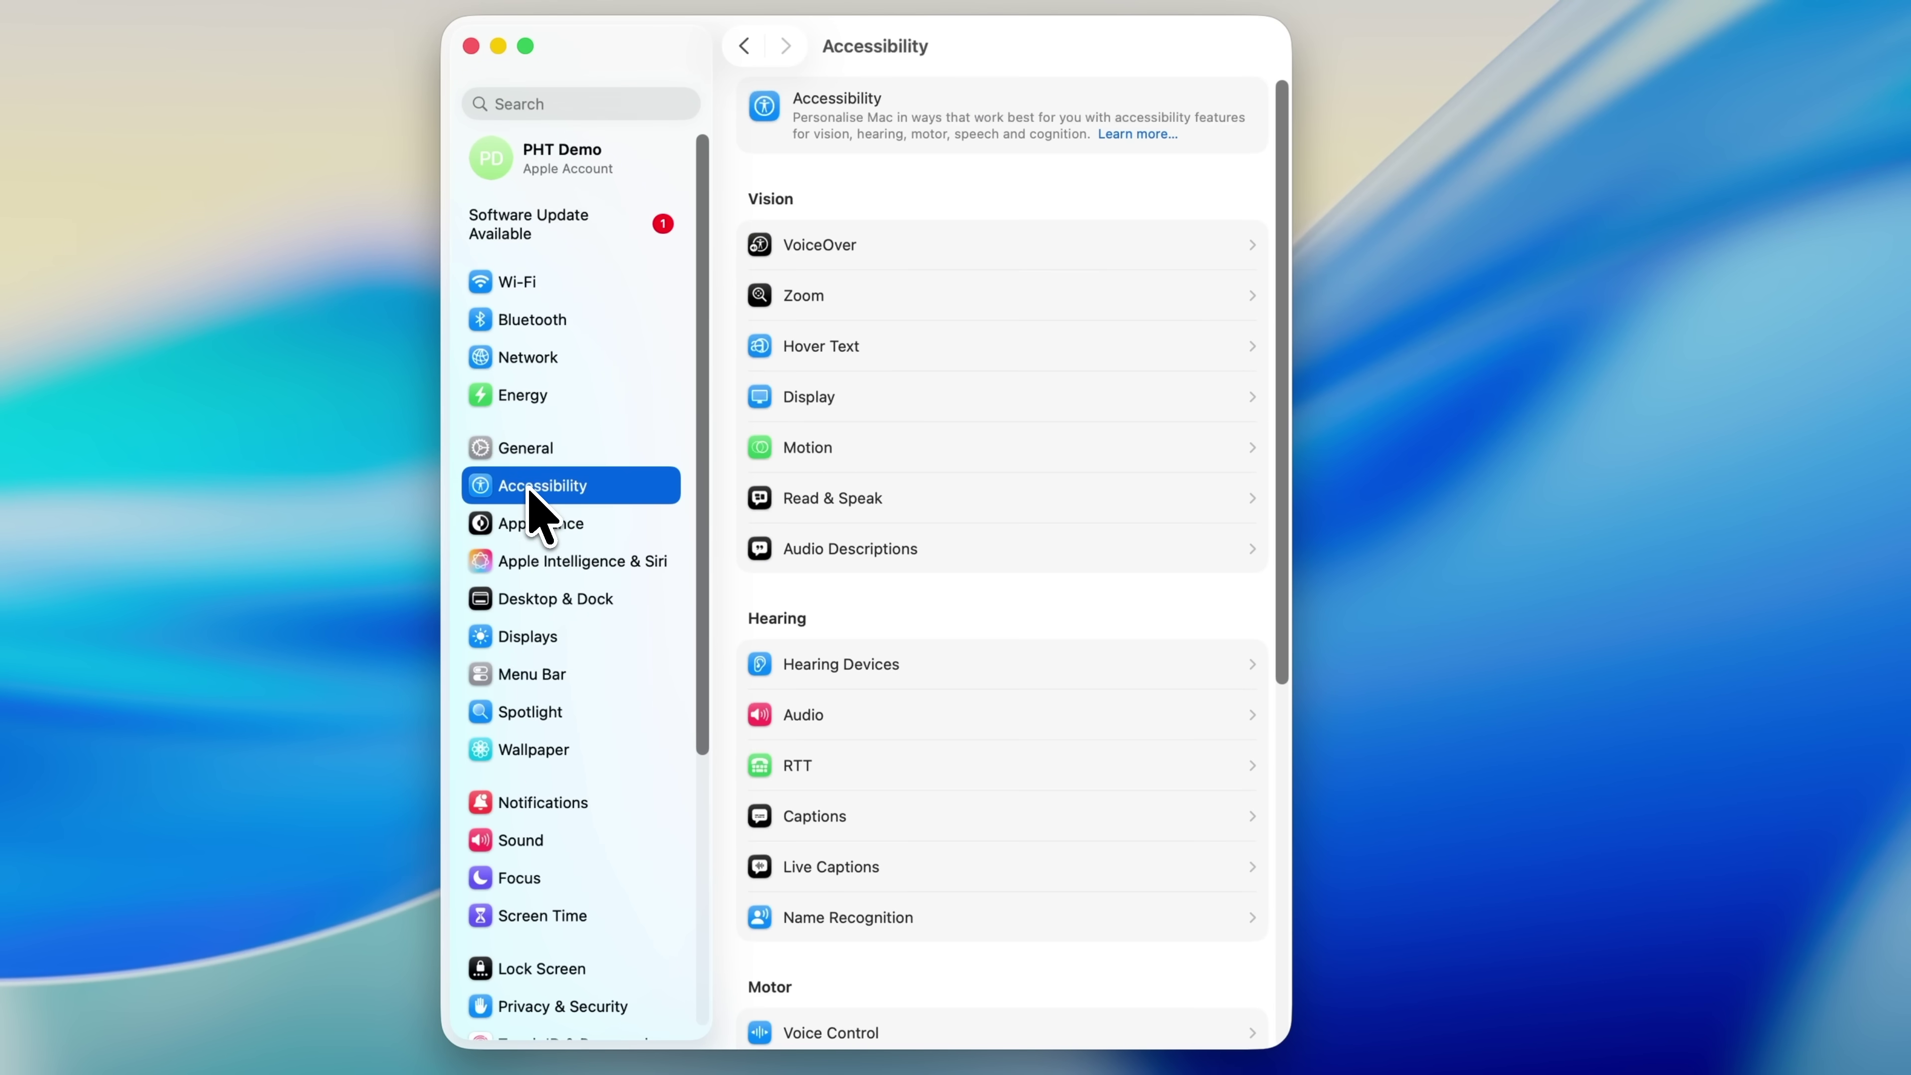
scroll(841, 636, down, 5)
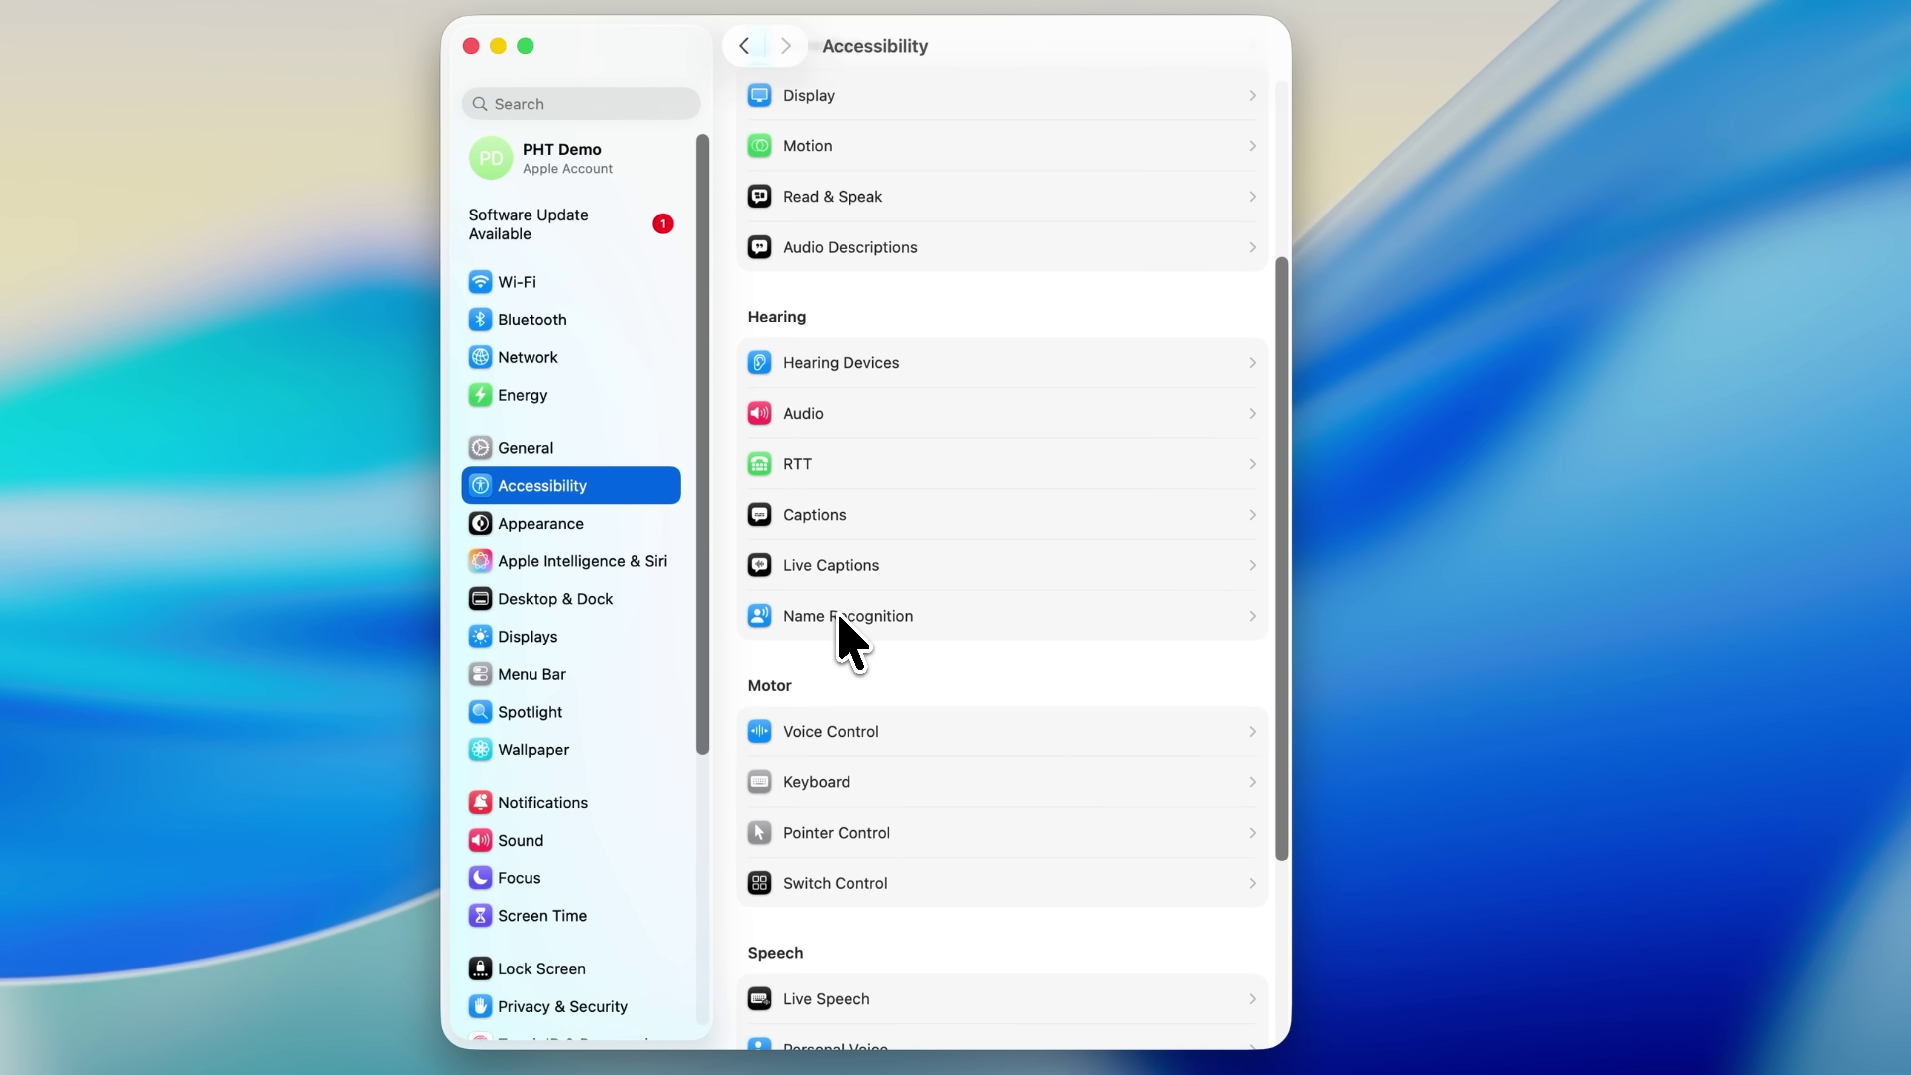
click(837, 837)
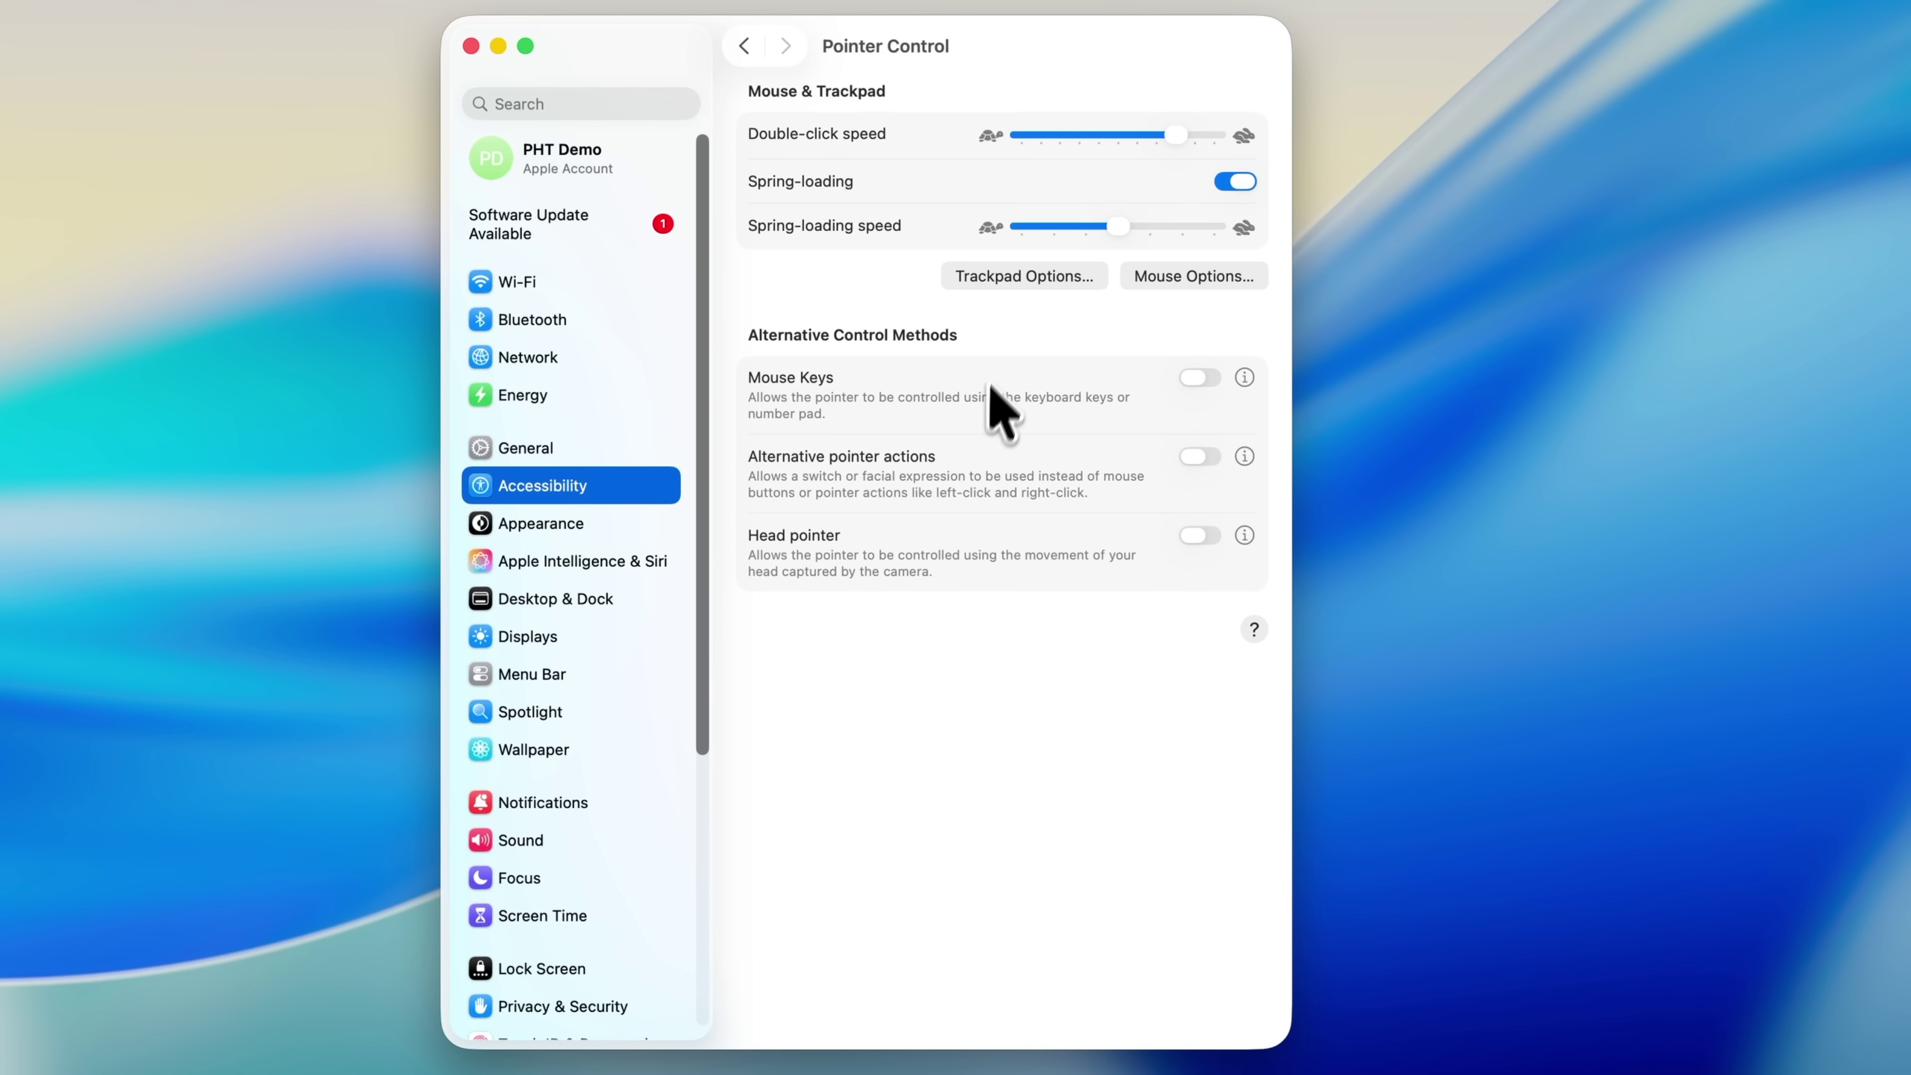
click(1015, 280)
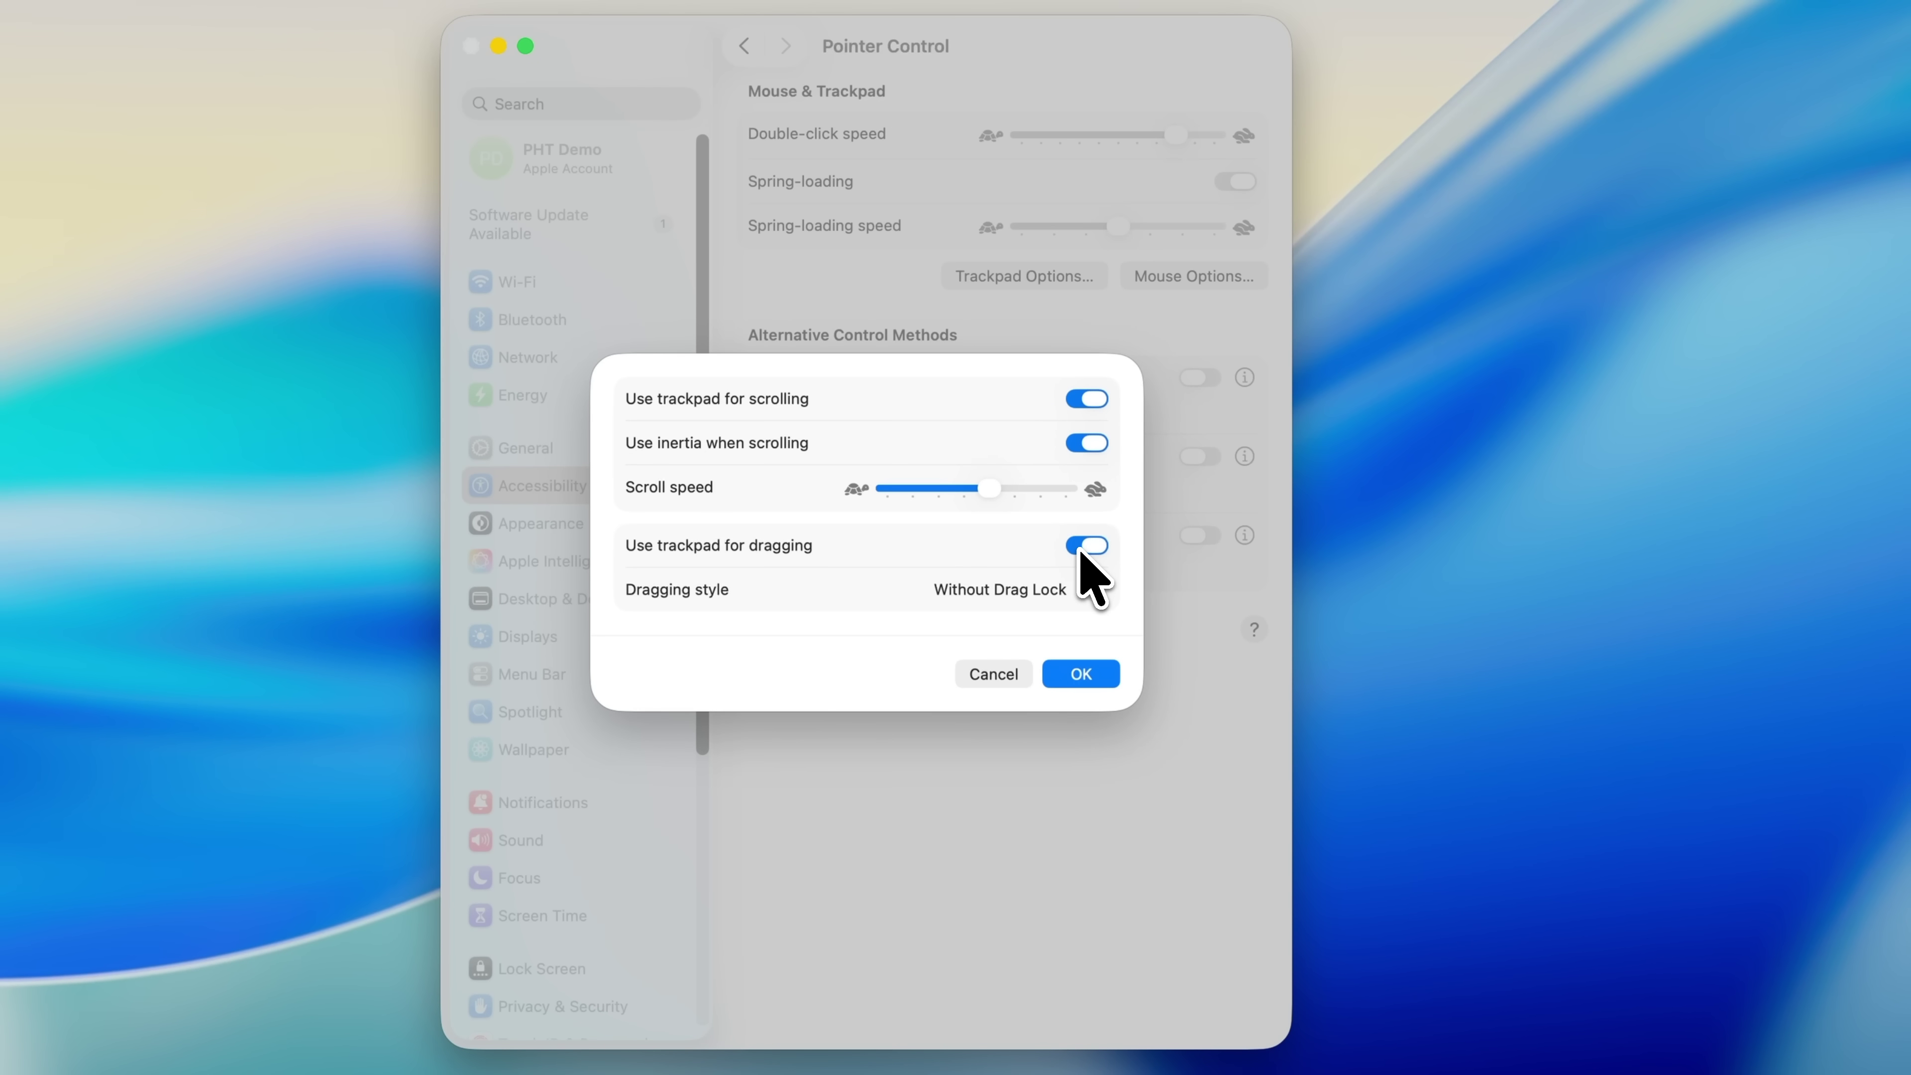
click(1089, 590)
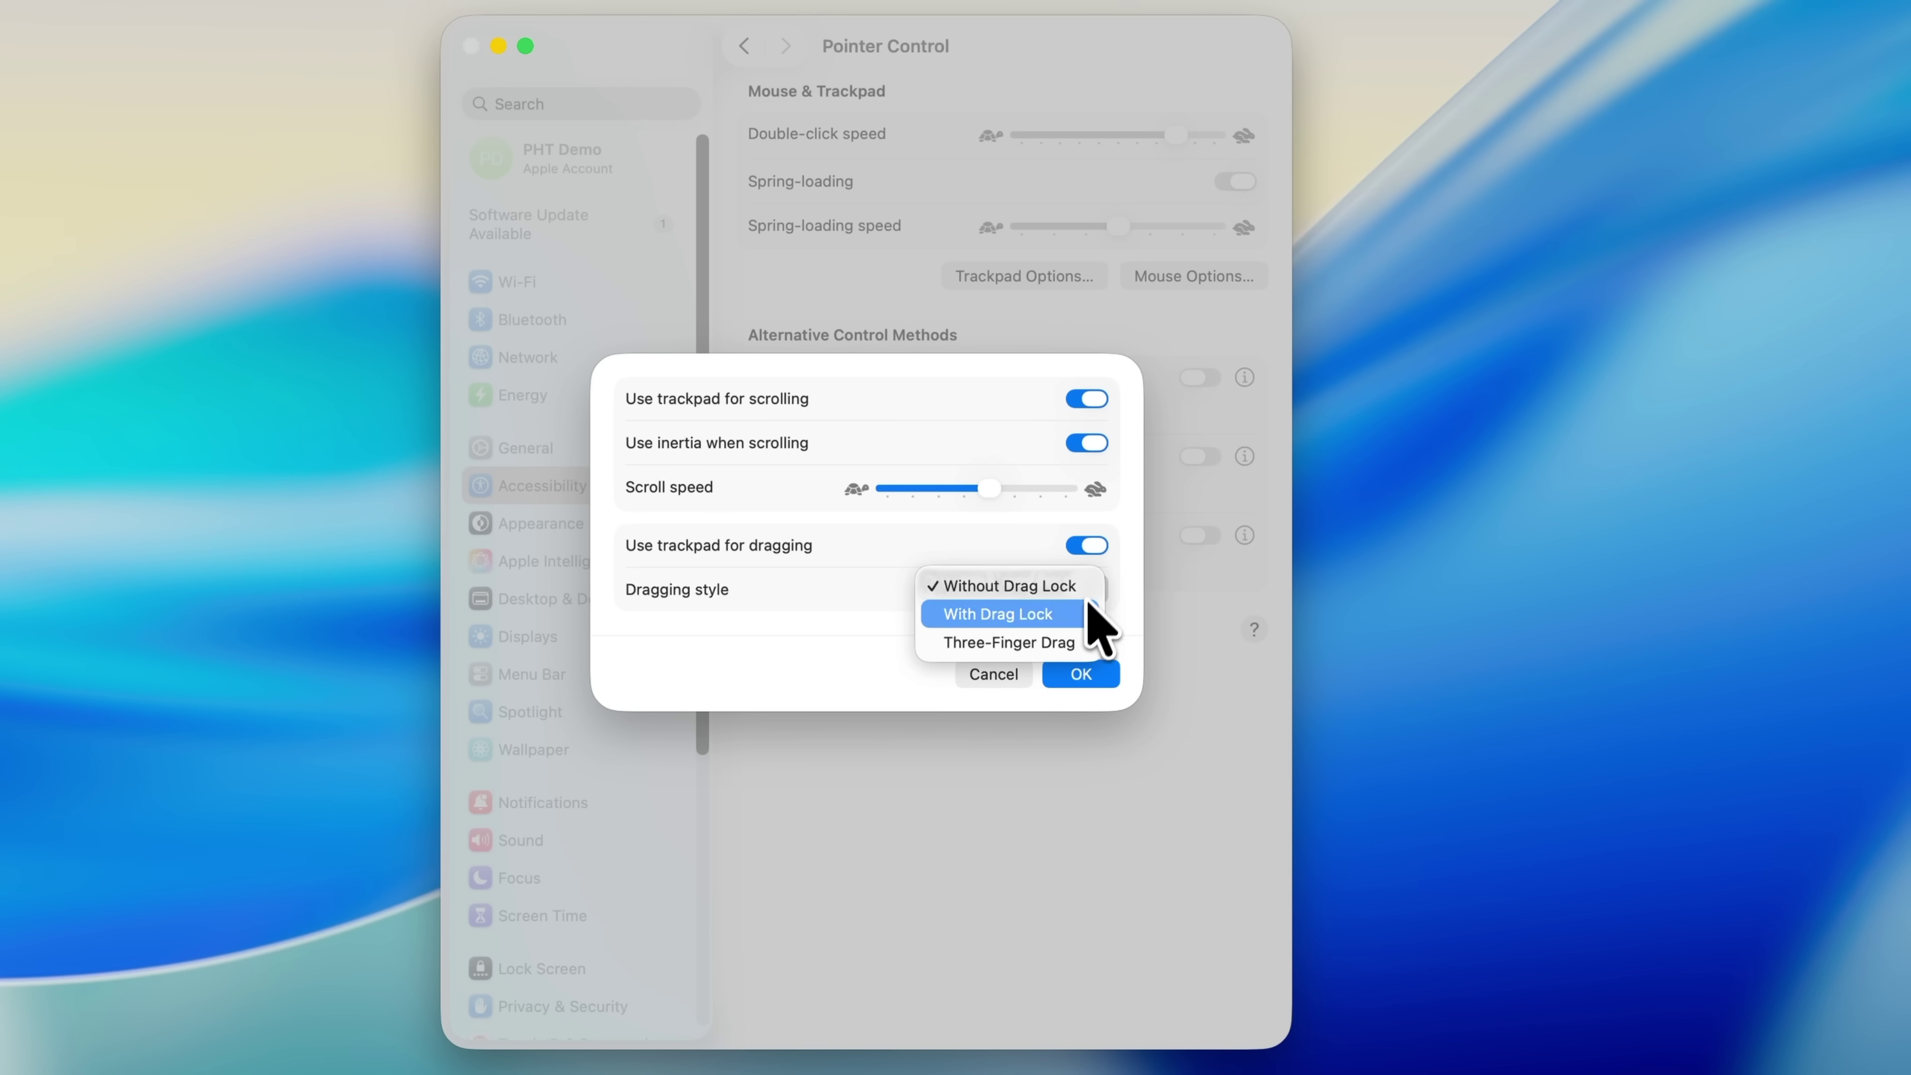
click(1076, 642)
click(1081, 674)
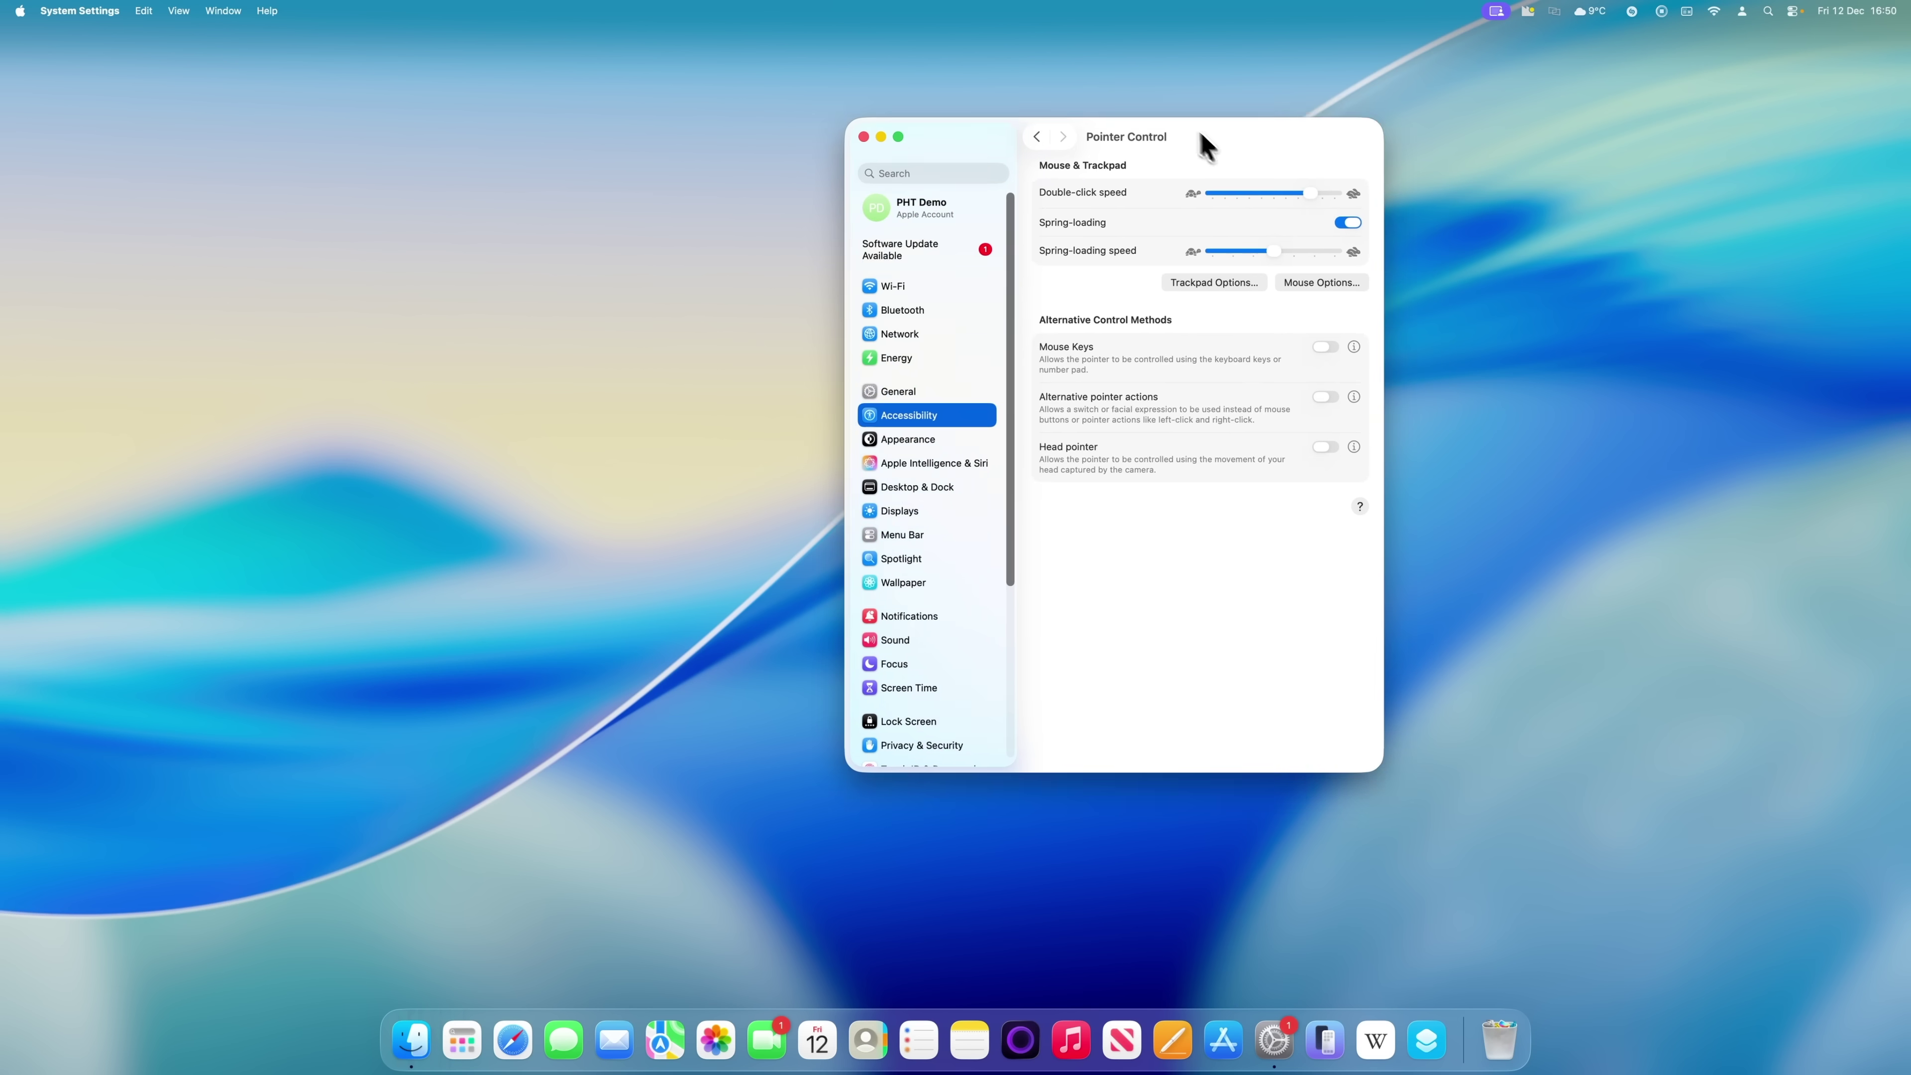
drag(1207, 141, 894, 247)
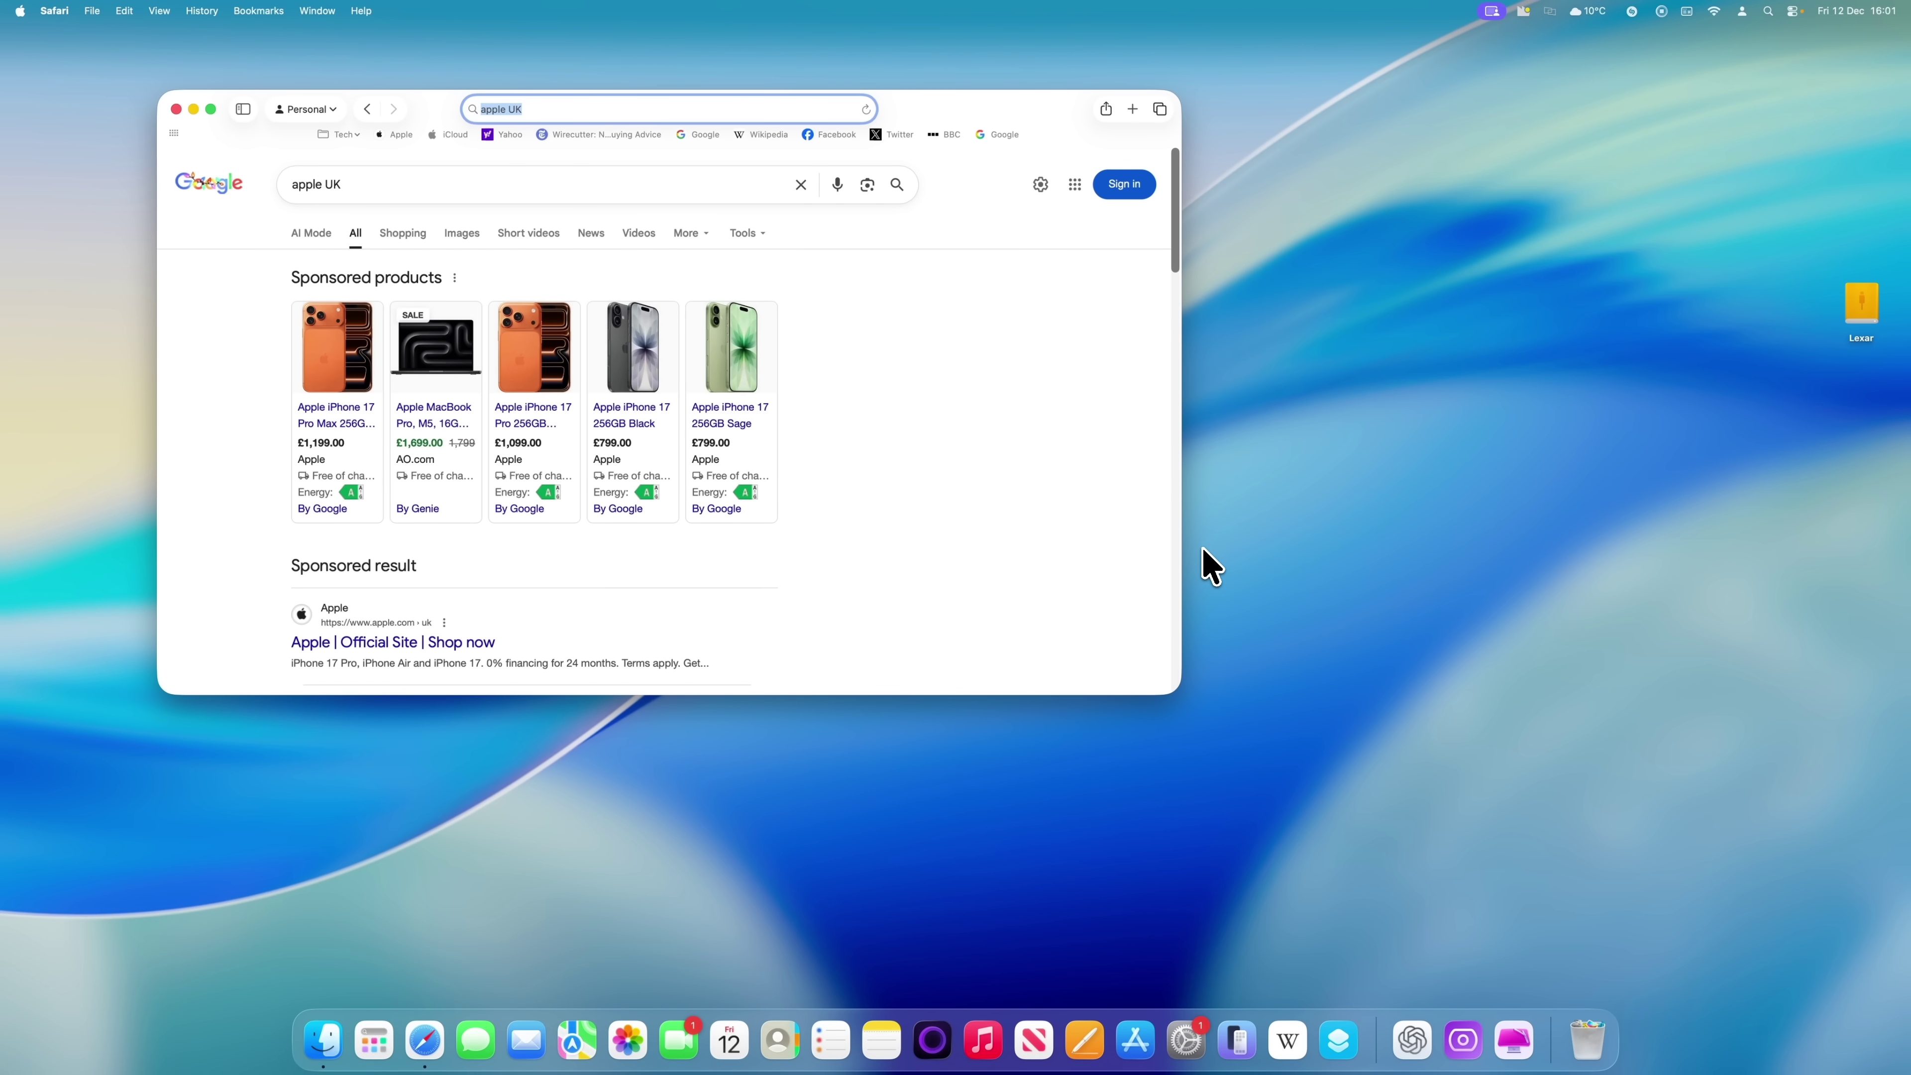
Screenshot the Safari window with Cmd+Shift+5, preview the capture, then dismiss it.
key(super+shift+5)
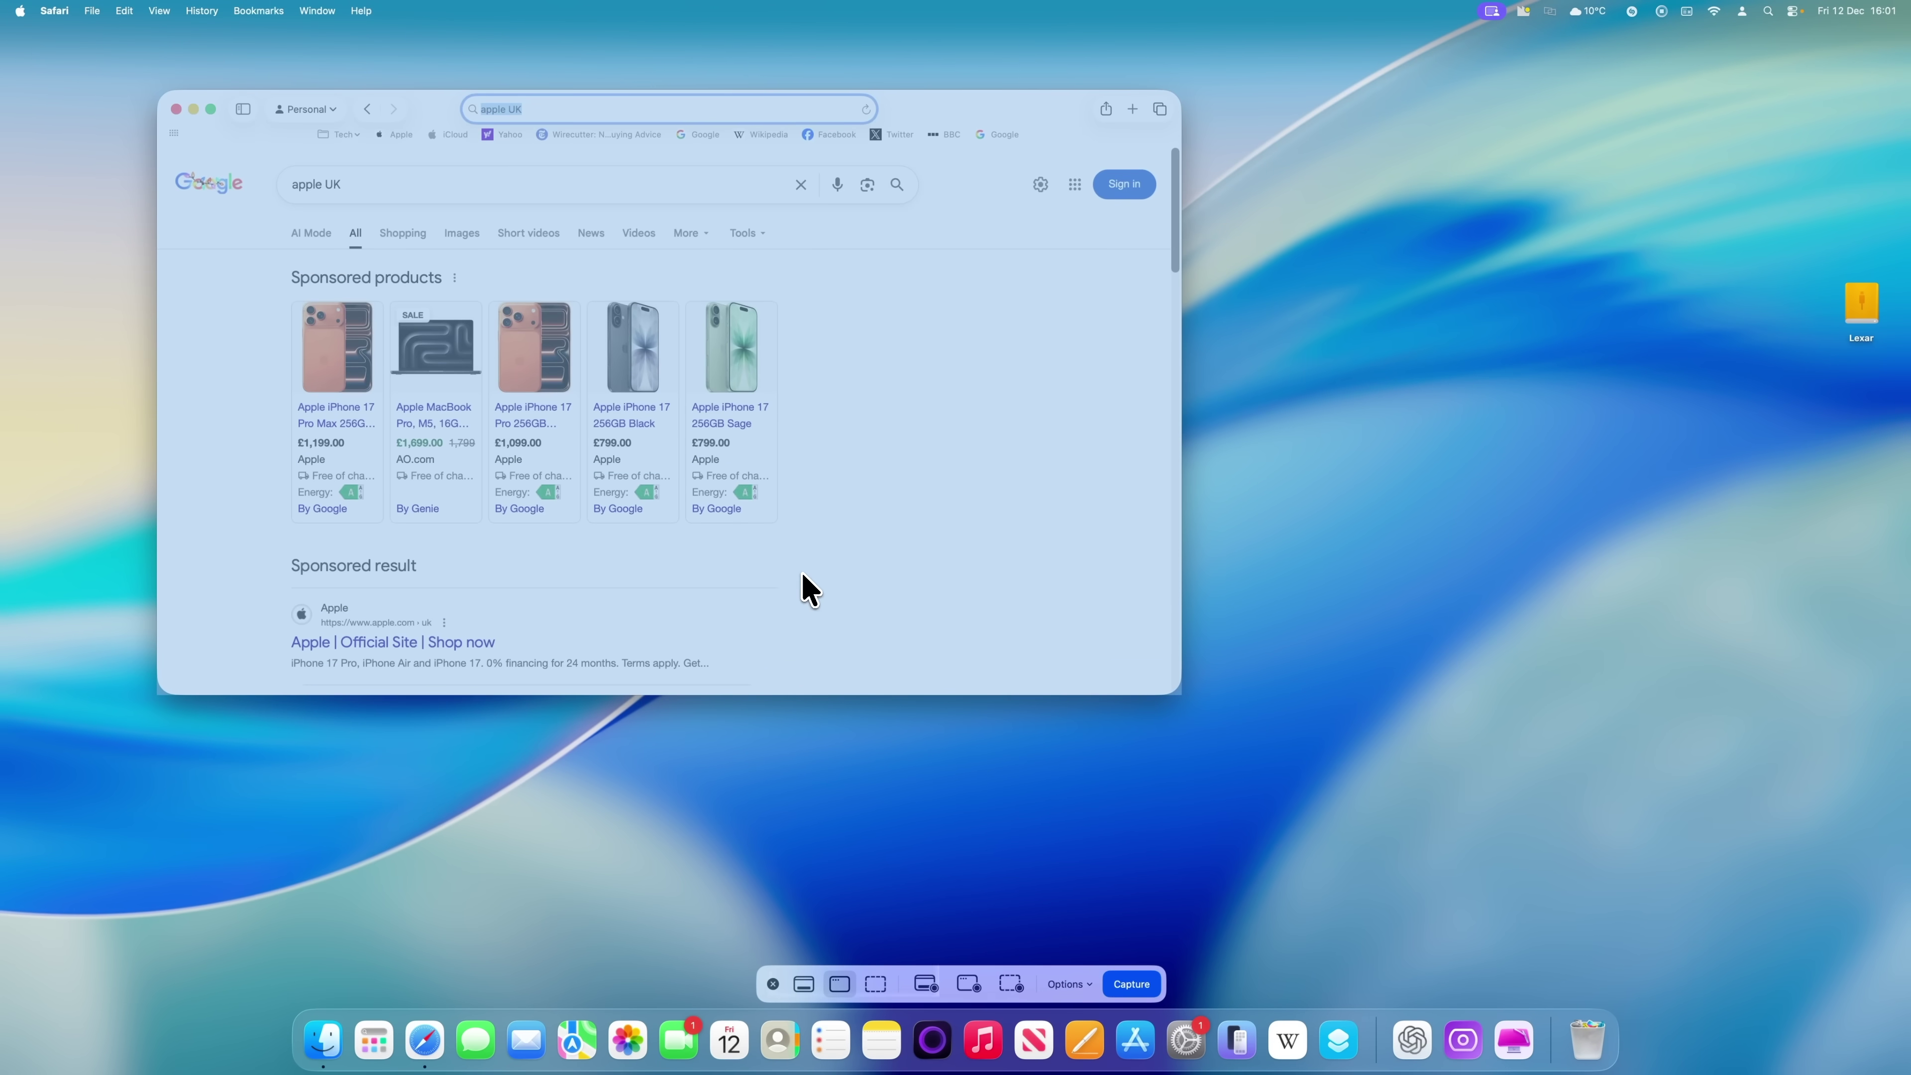
click(809, 590)
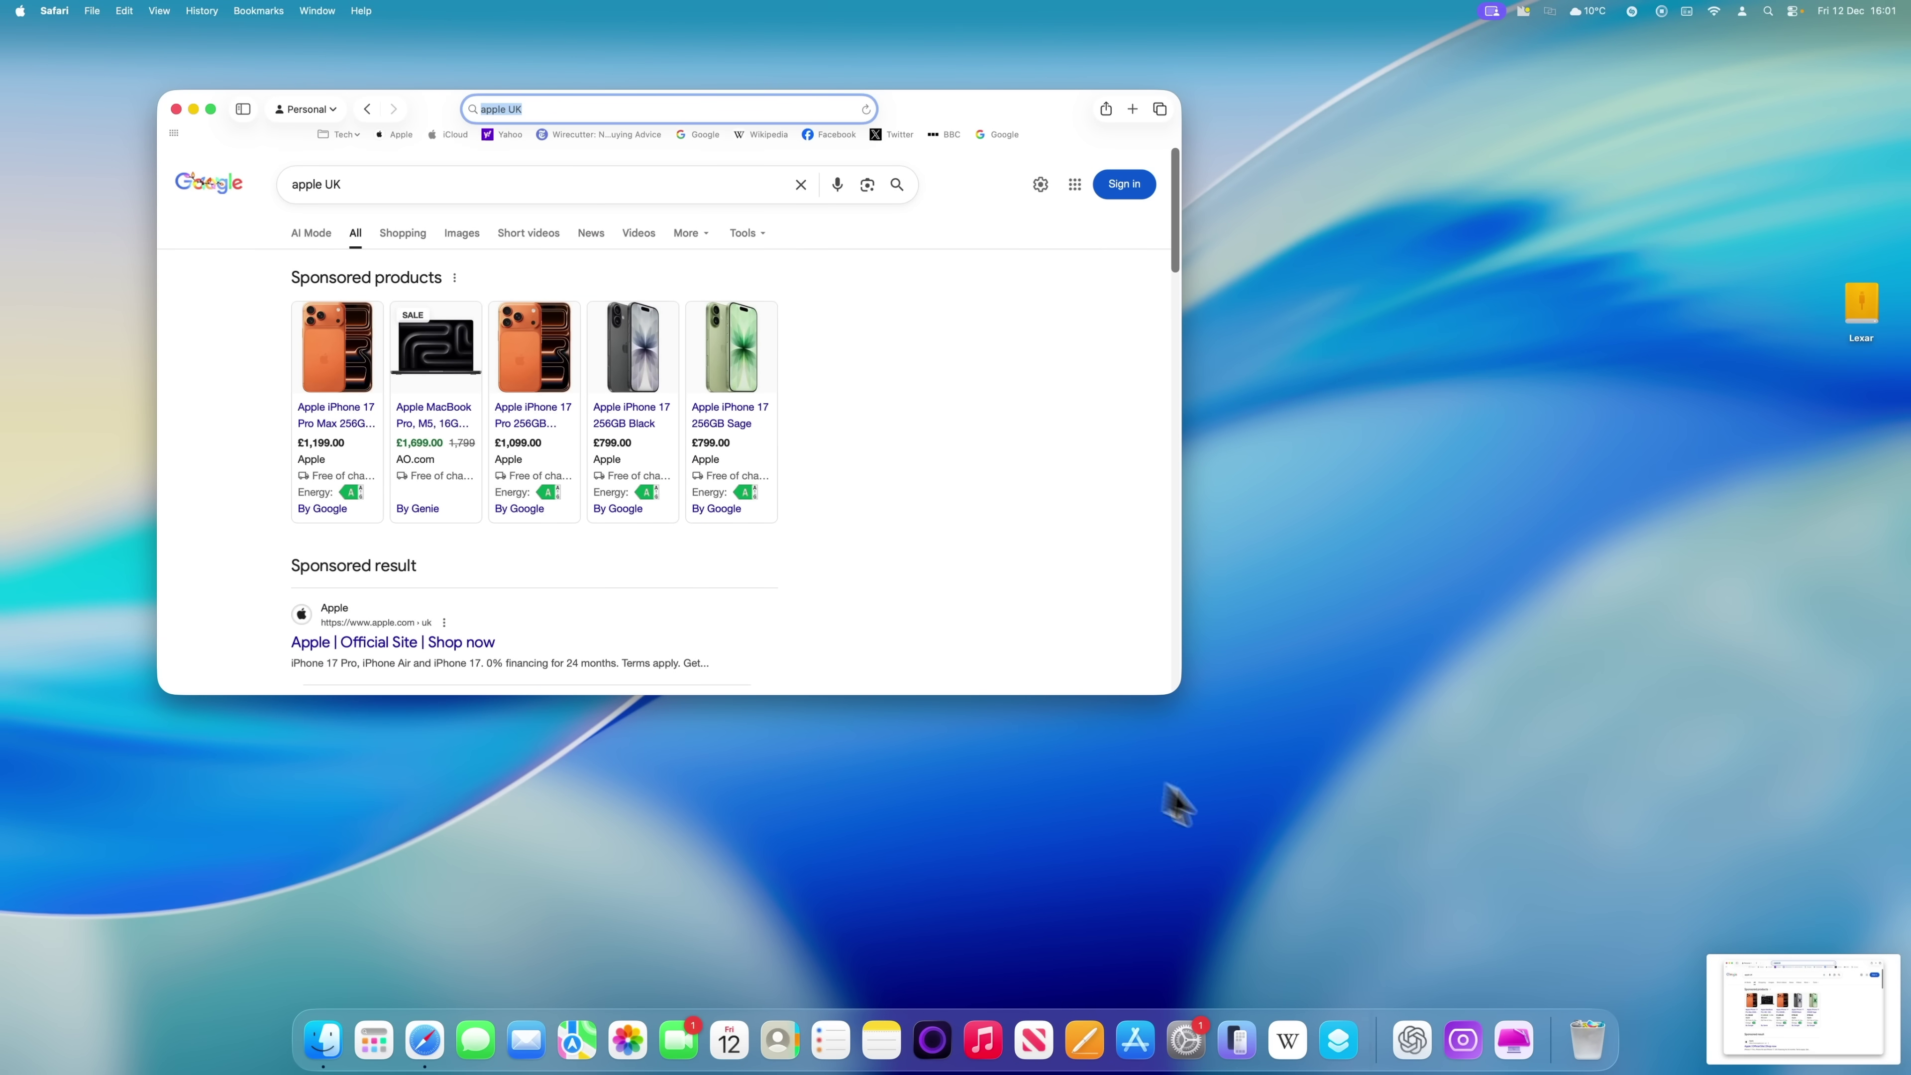
click(1777, 994)
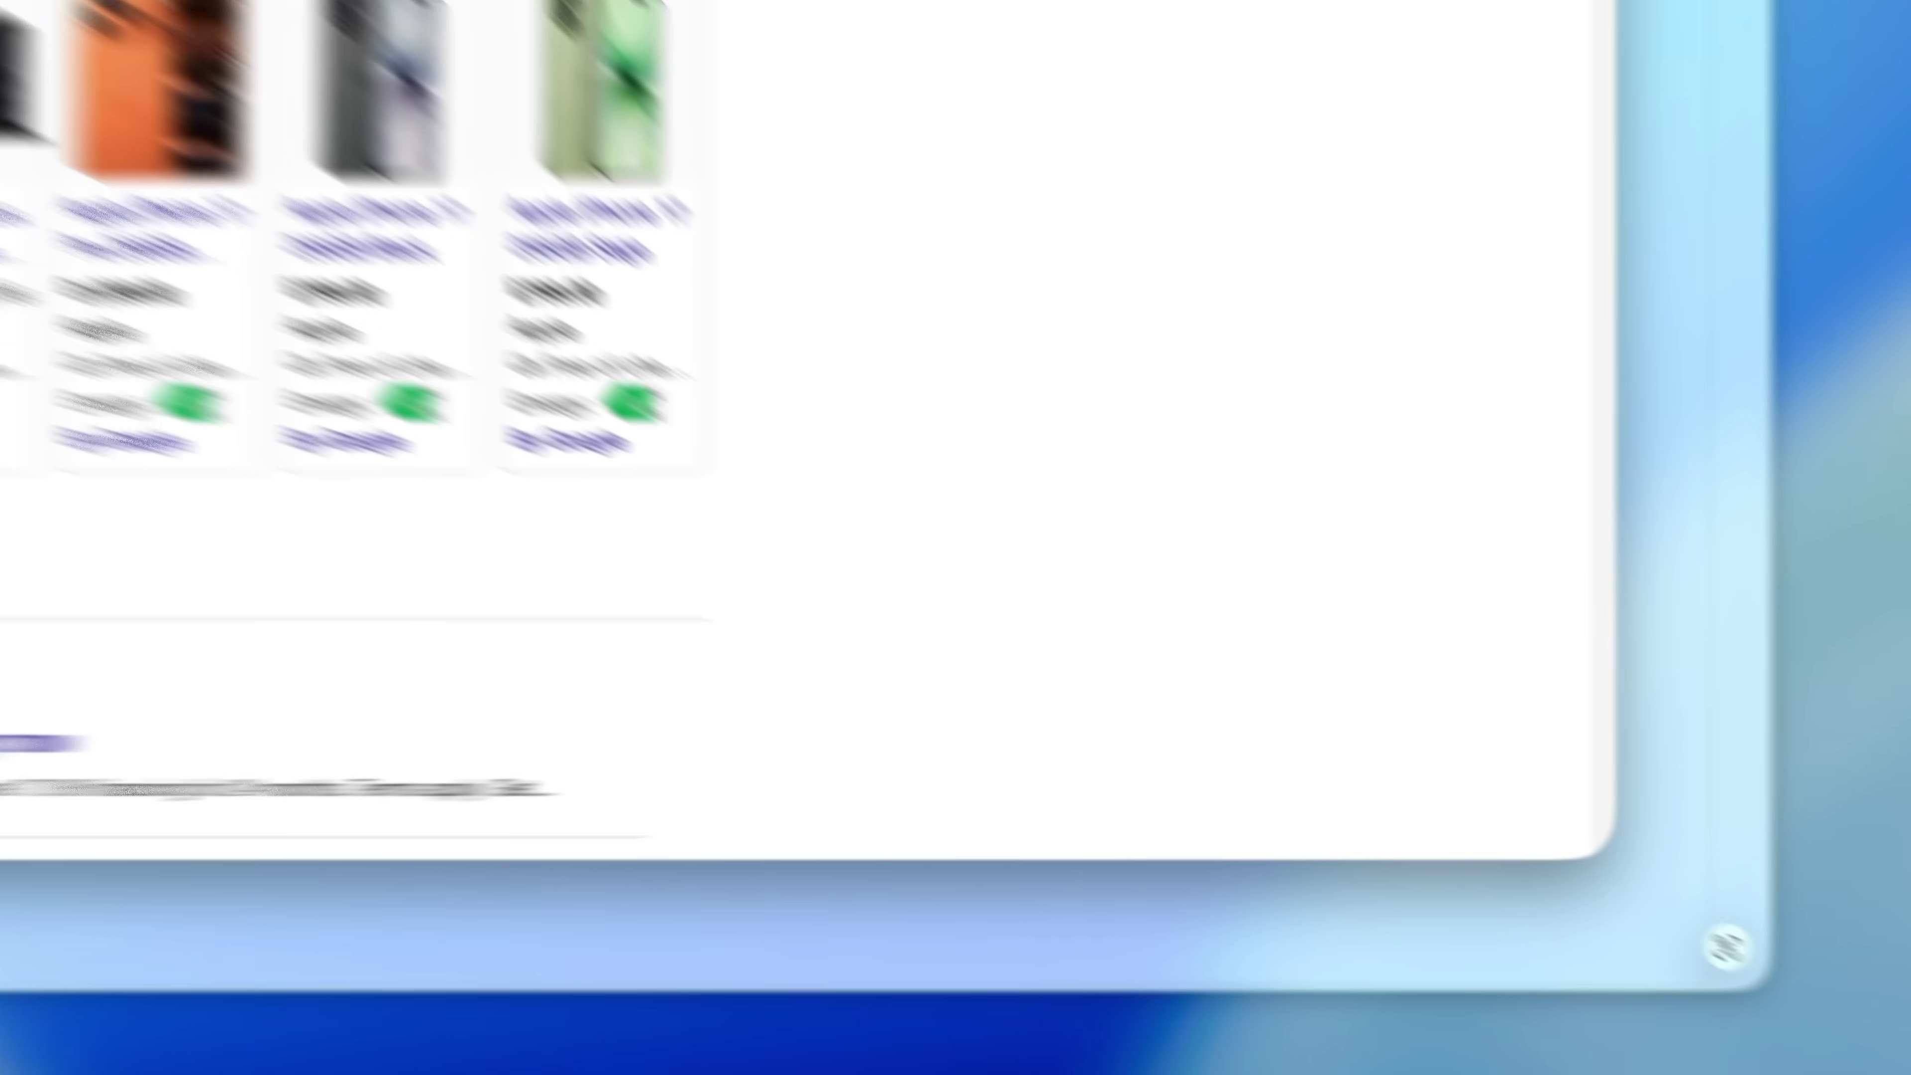
key(Escape)
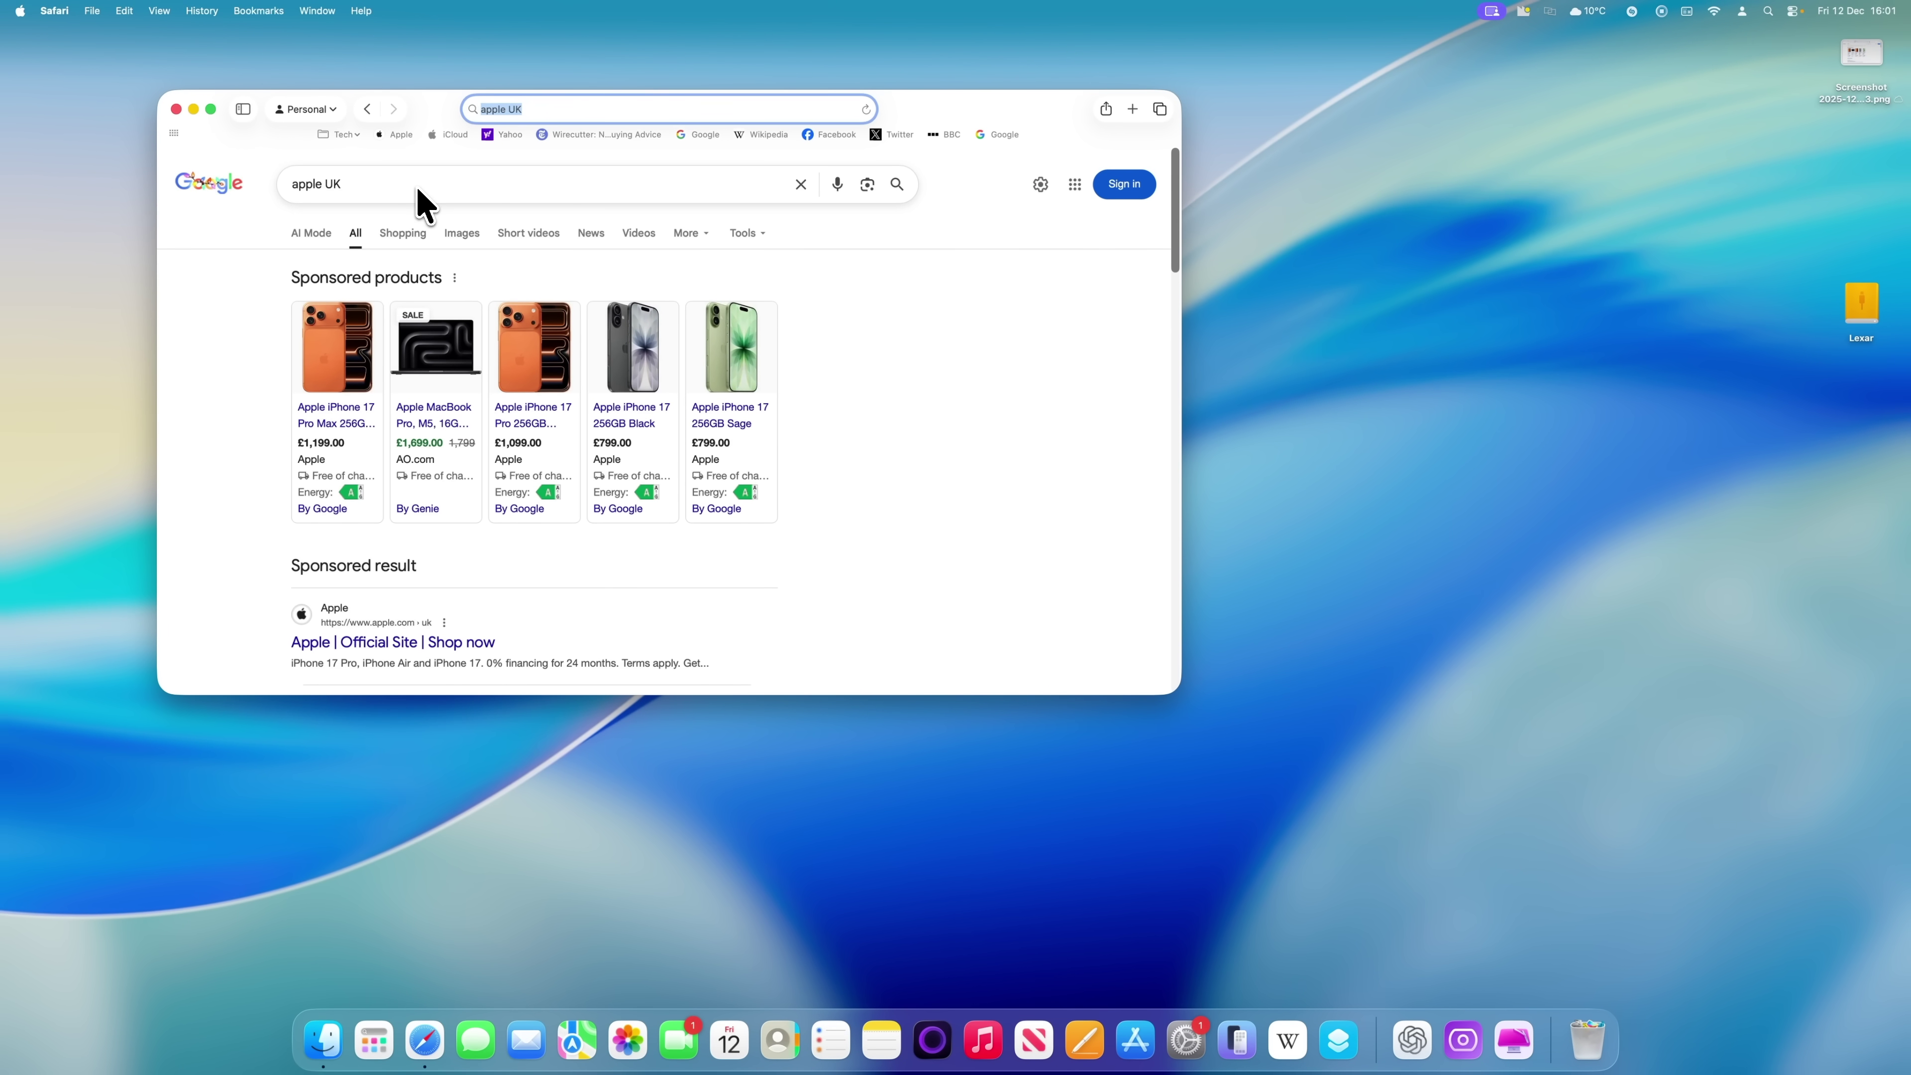
Capture the Safari window again and open the new screenshot's thumbnail for preview.
key(super+shift+5)
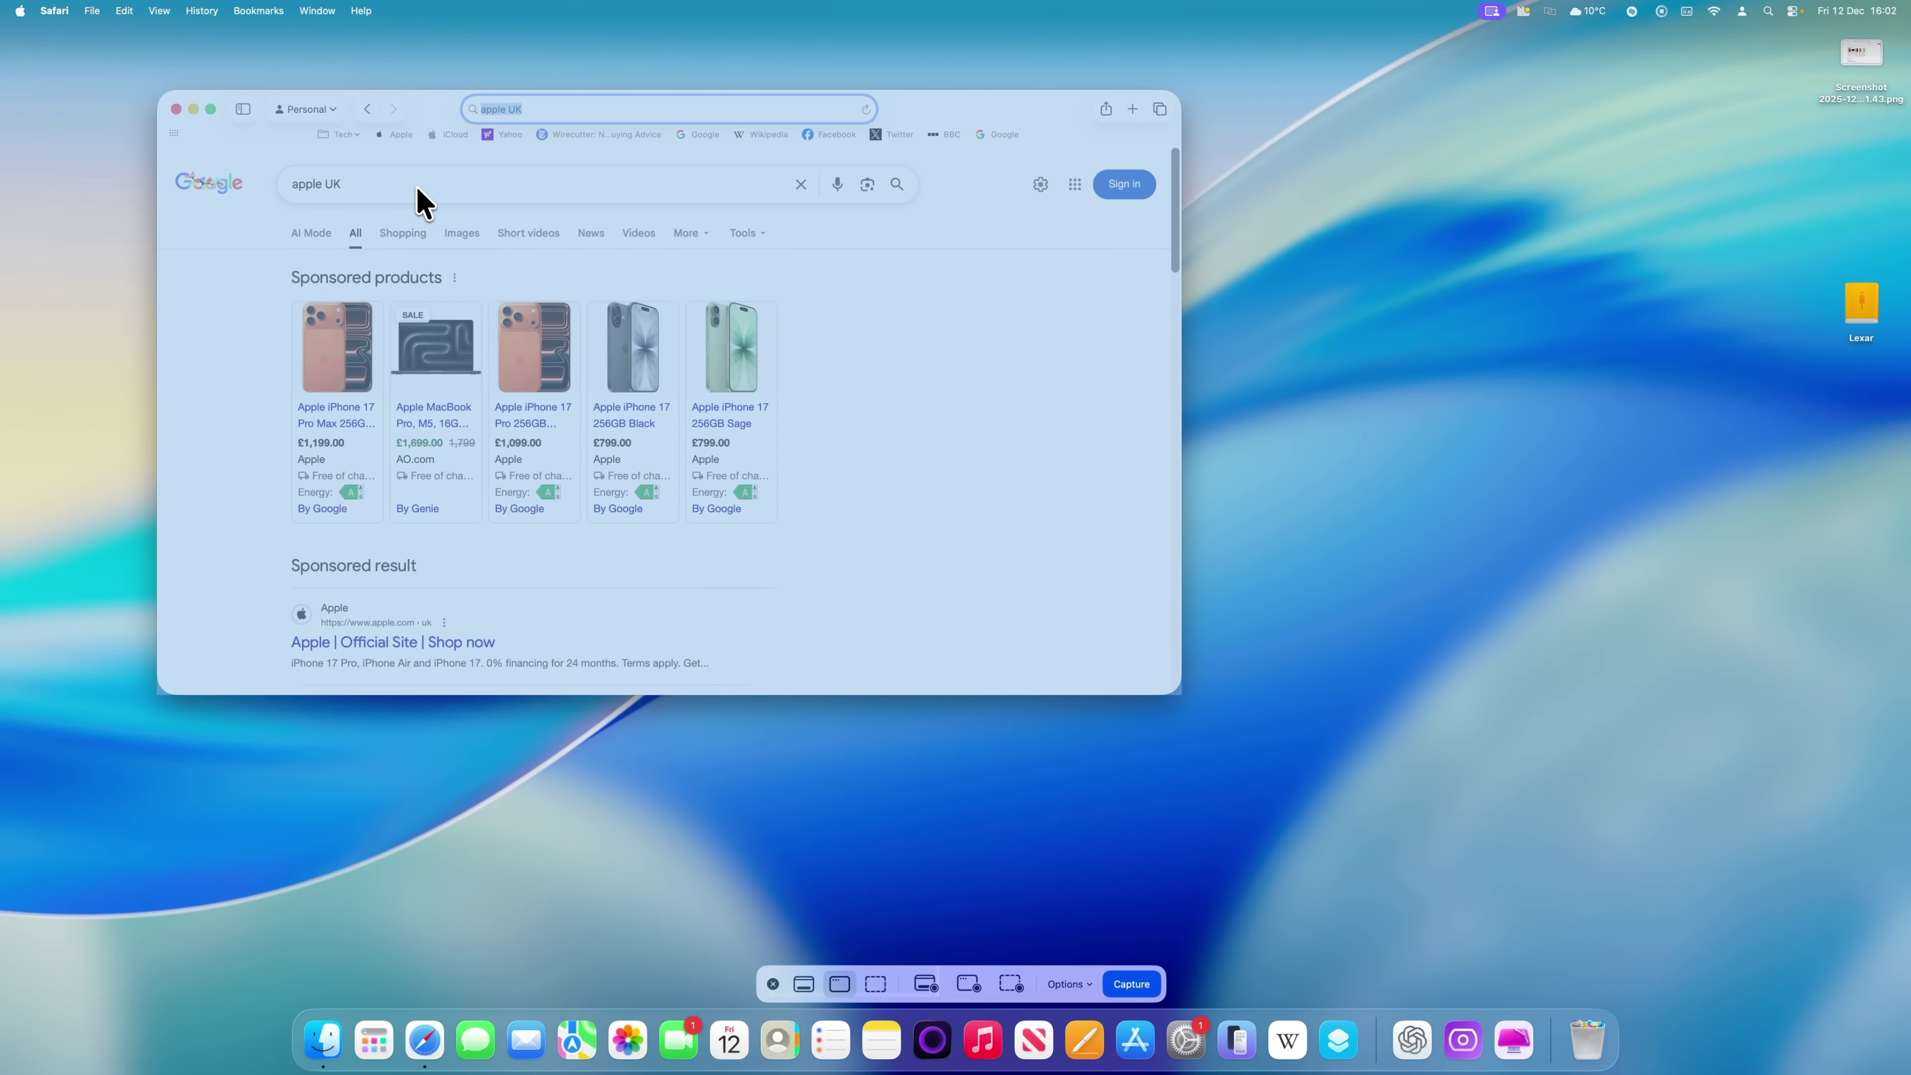
click(423, 202)
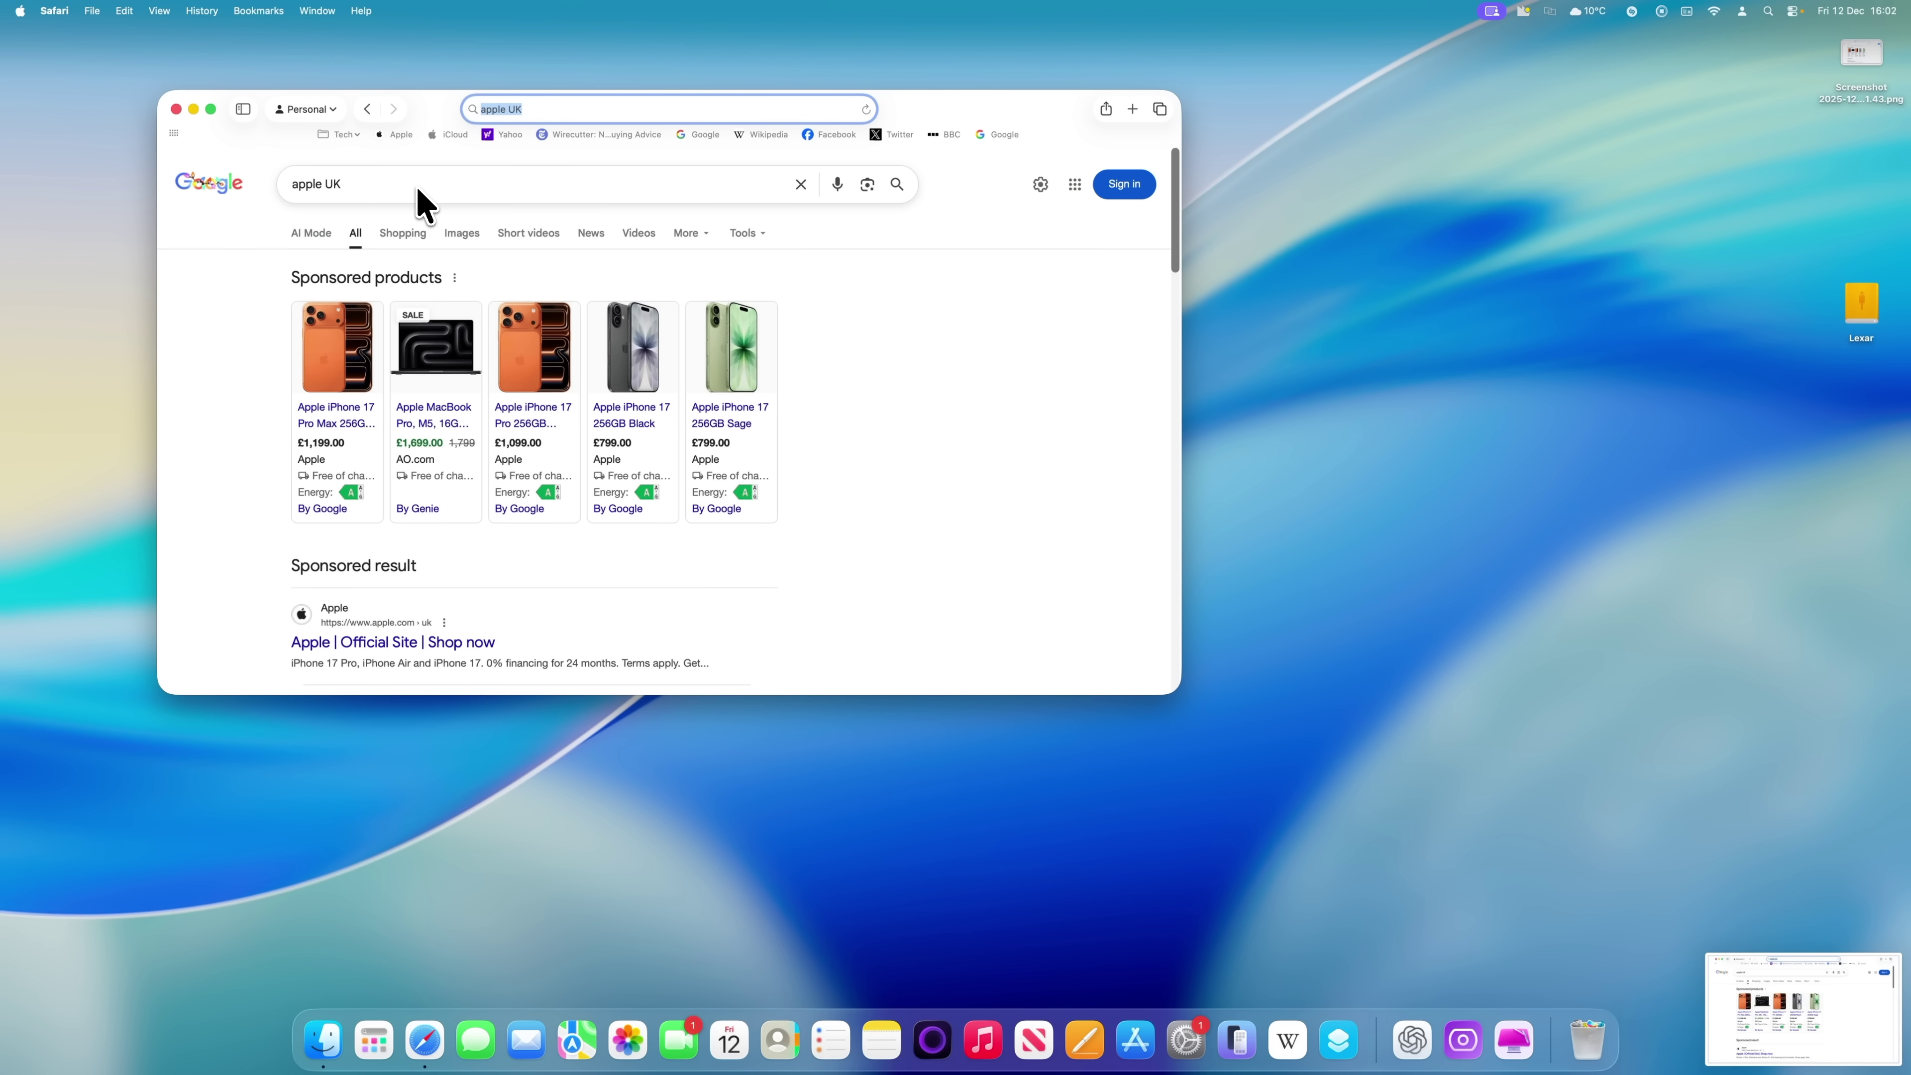
click(1823, 995)
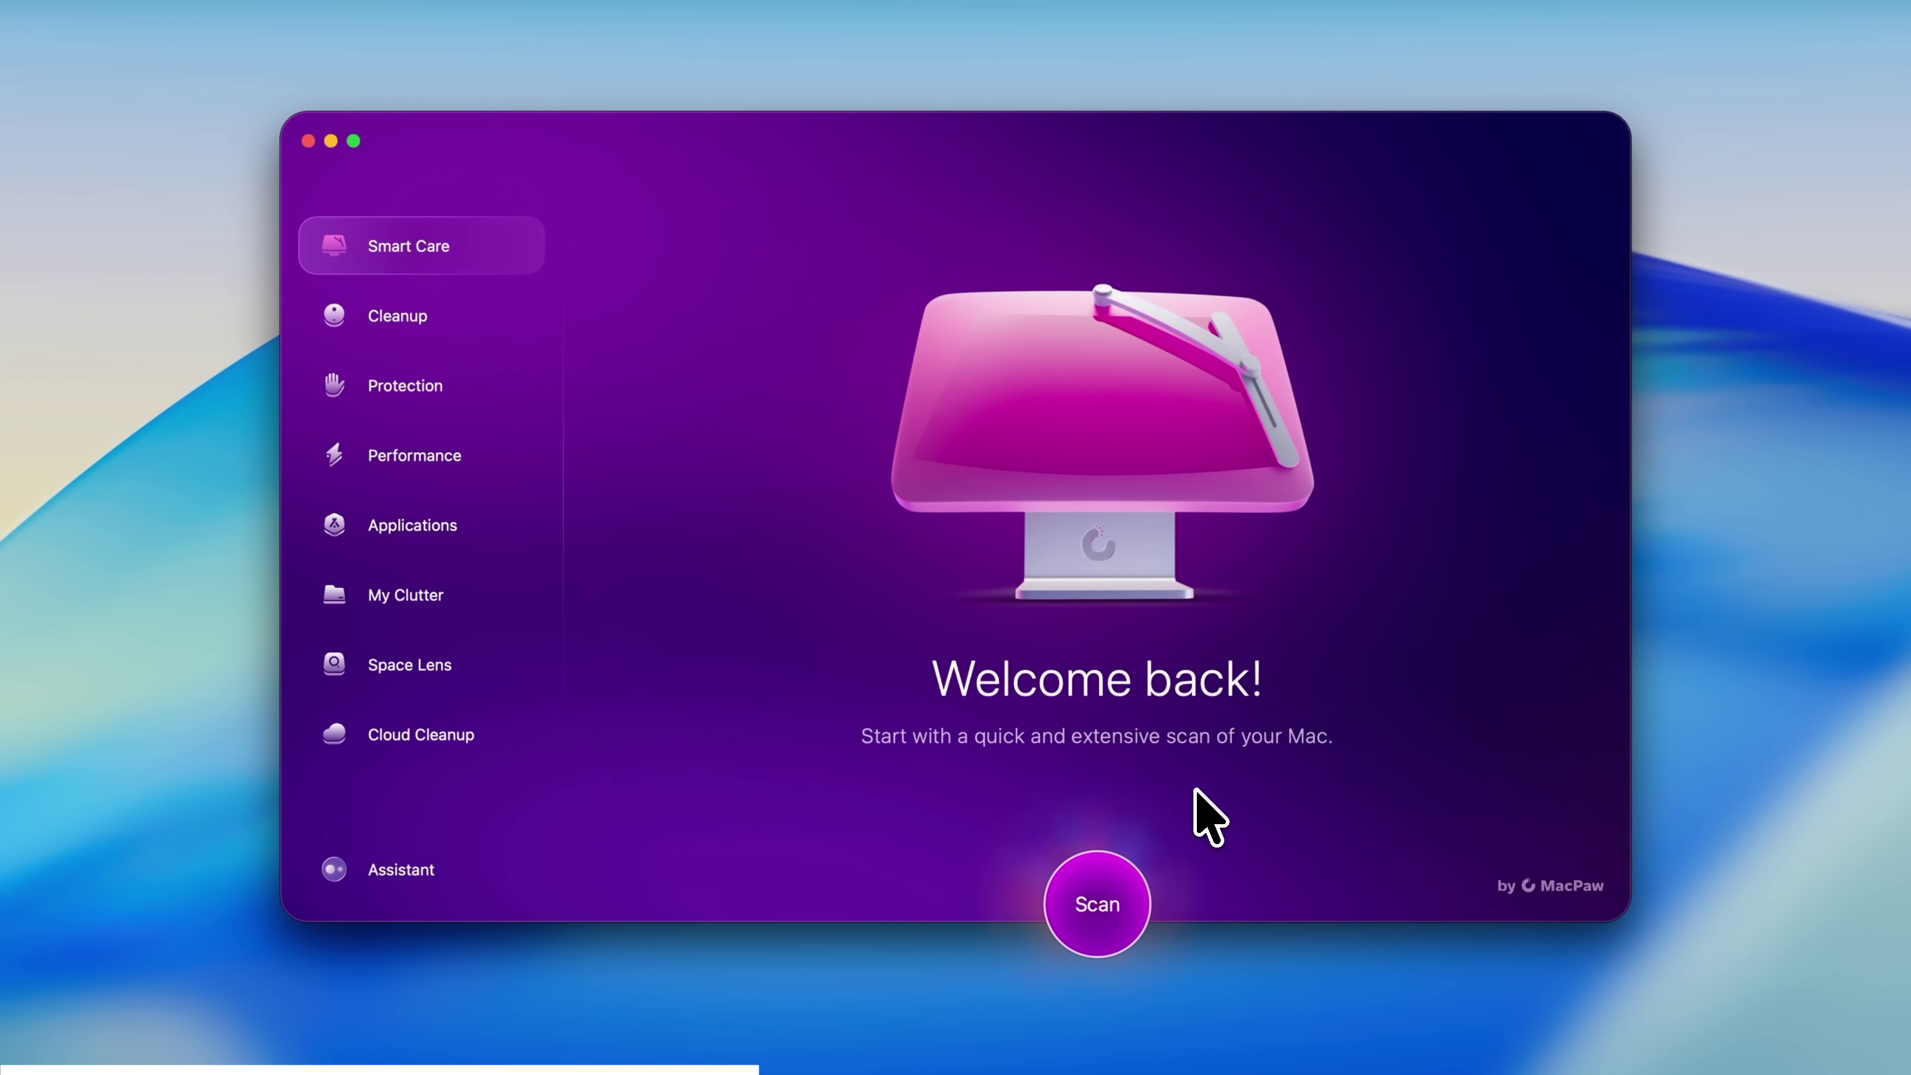
Run CleanMyMac's Smart Care and storage scans, then view the memory usage details.
click(1089, 924)
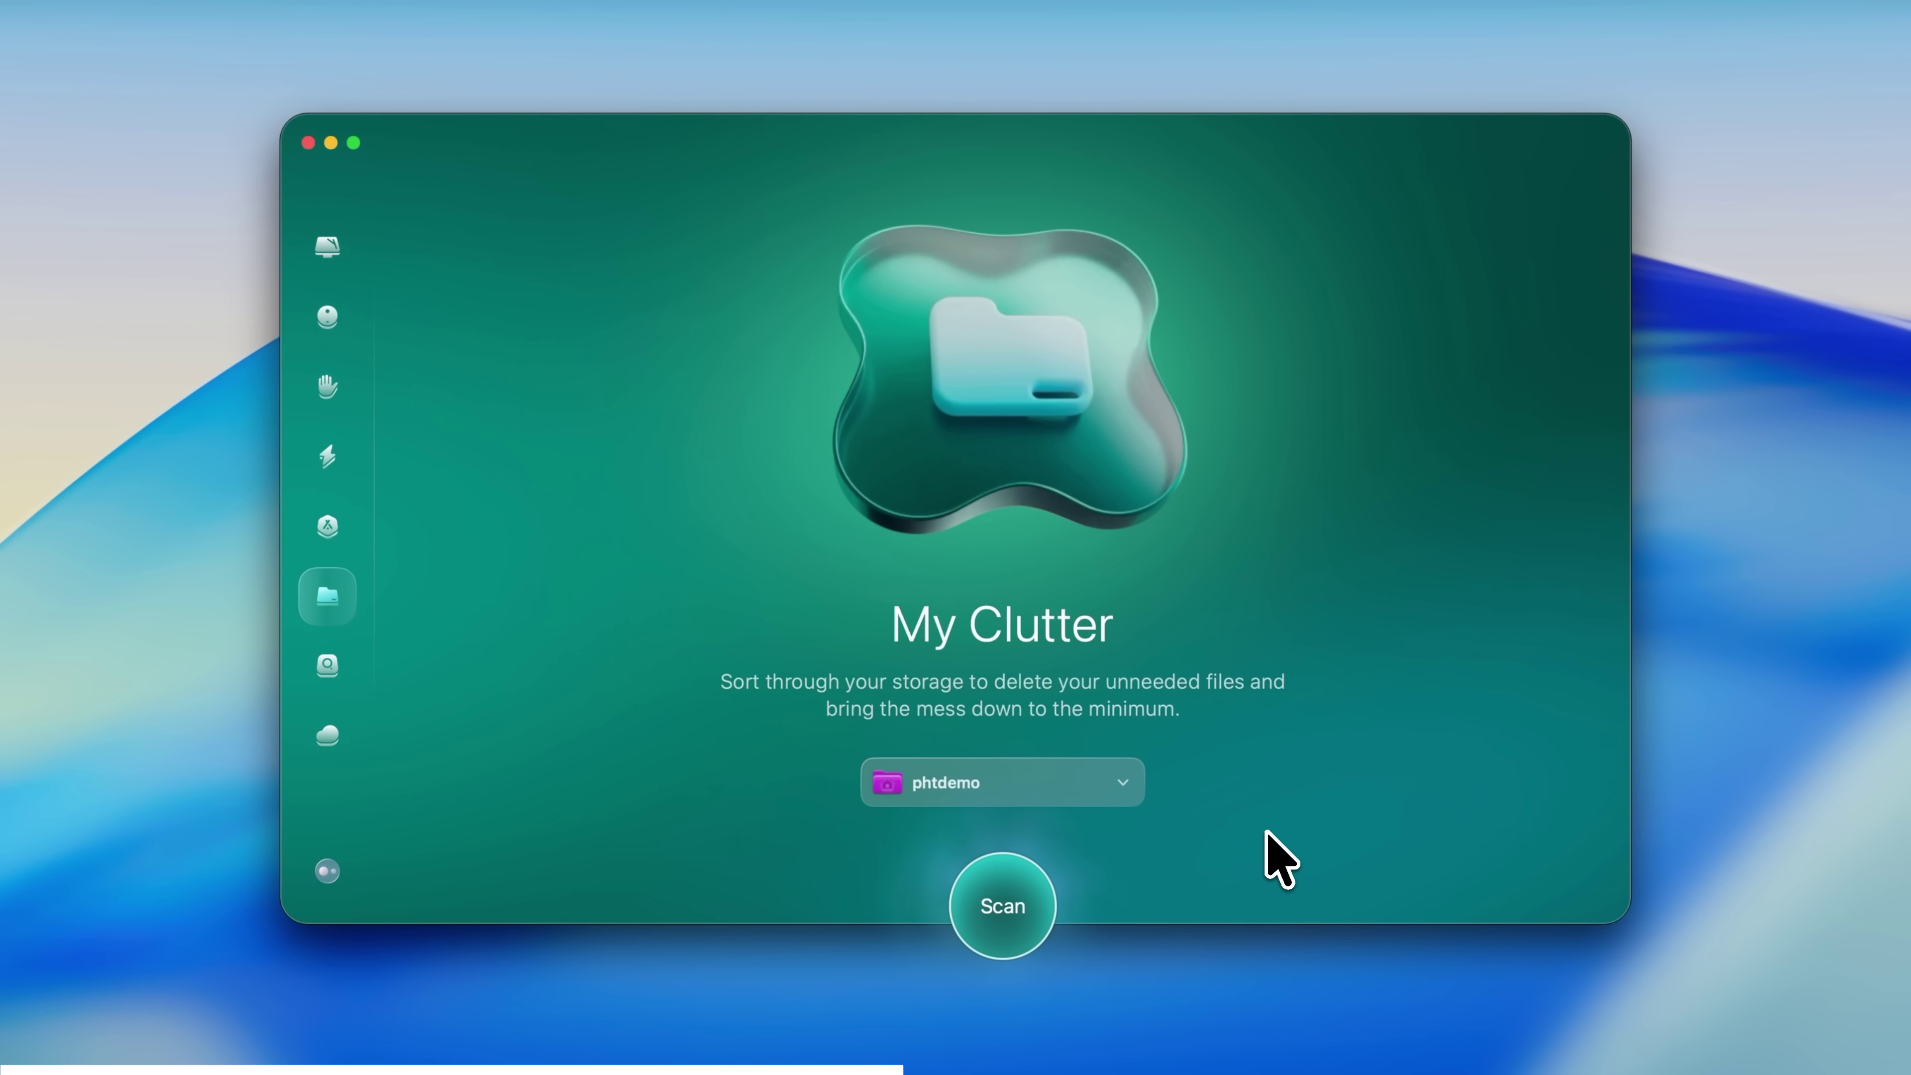
click(1012, 907)
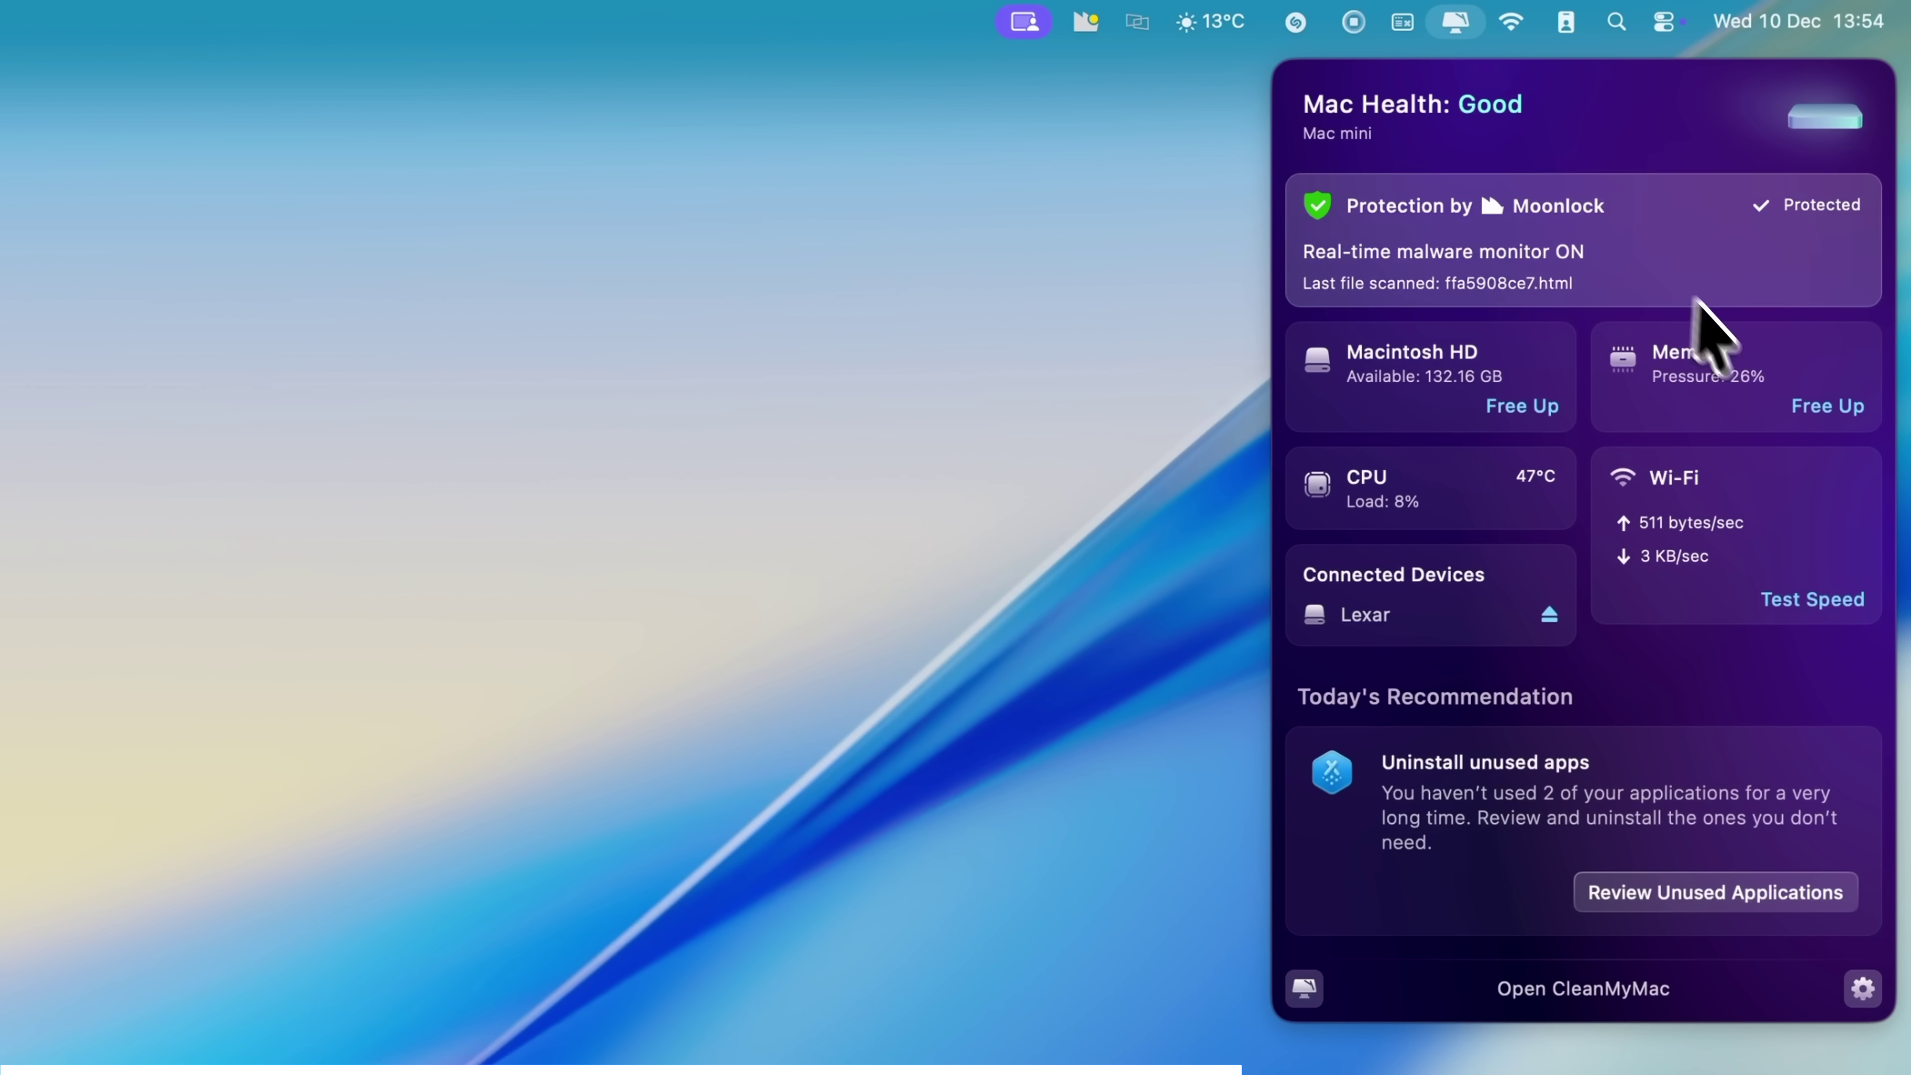
click(1747, 373)
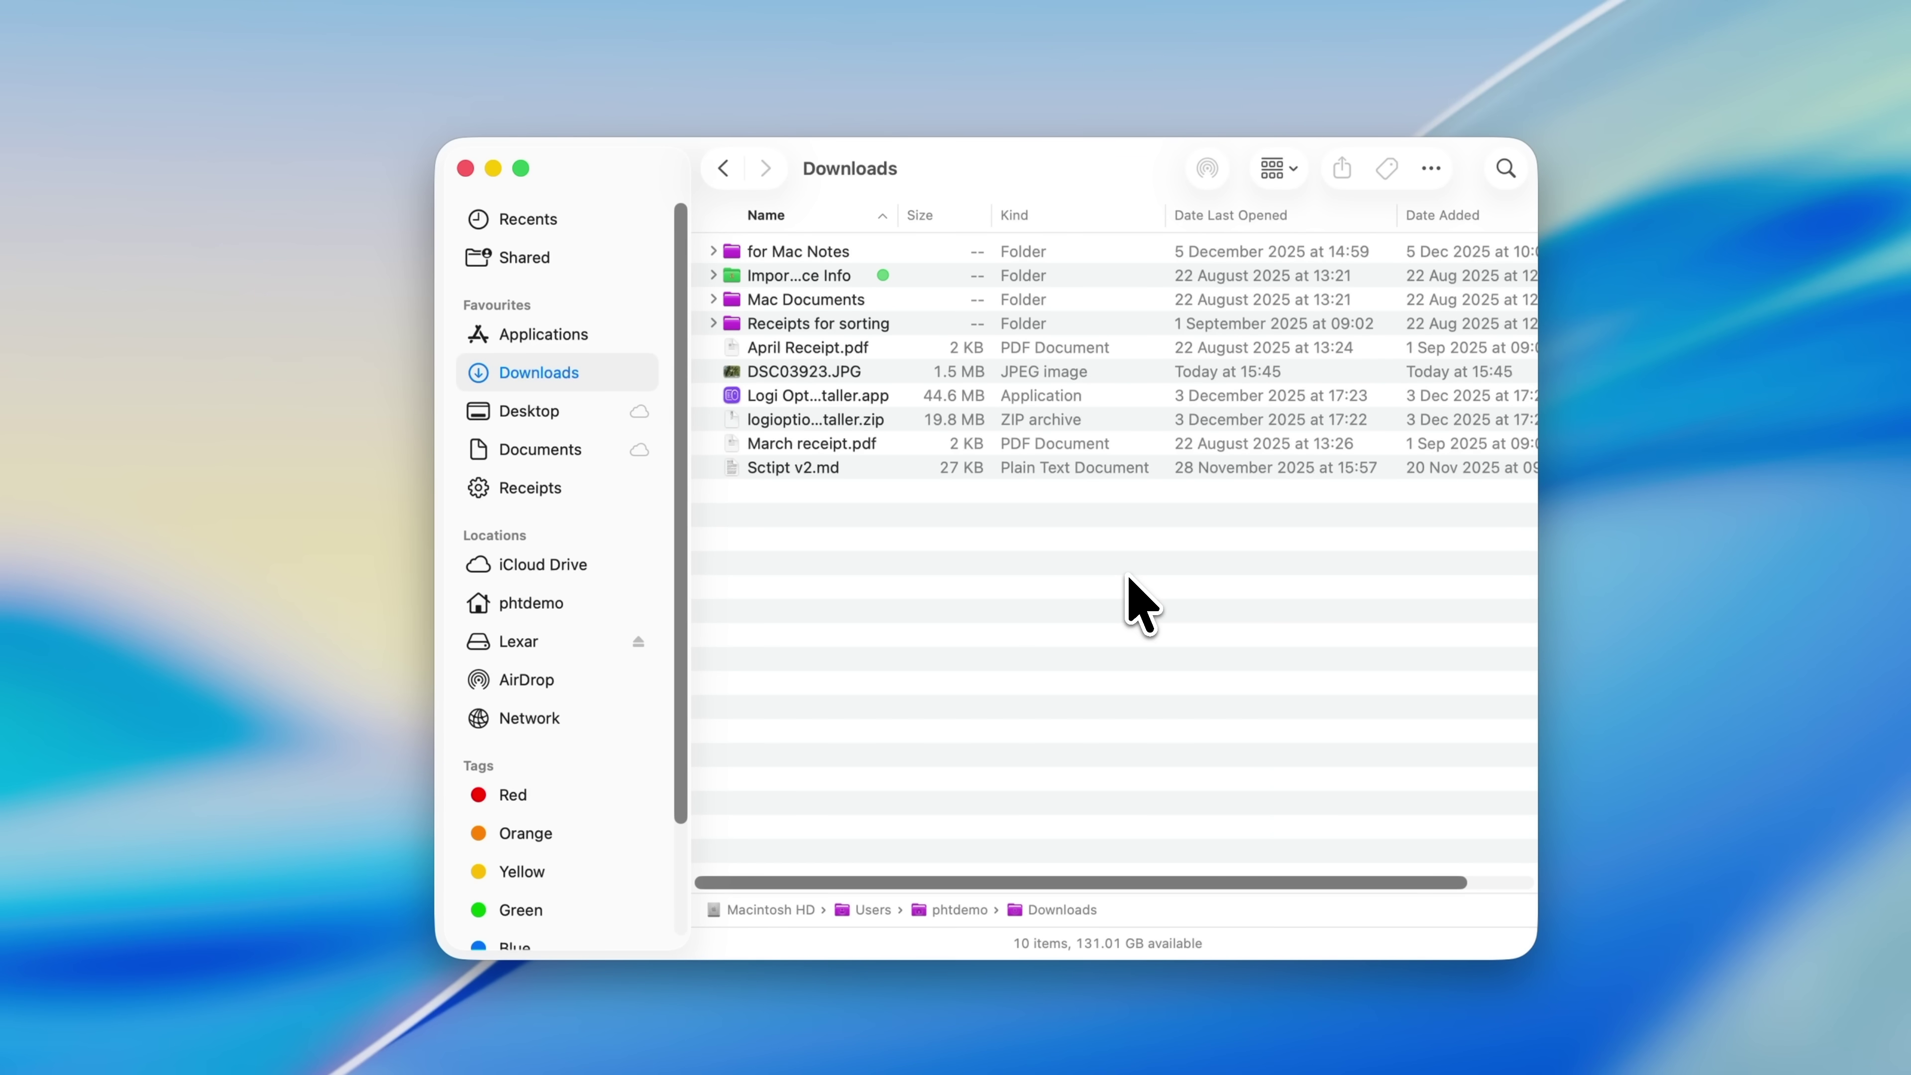
Convert DSC03923.JPG to HEIF at Actual Size using Quick Actions > Convert Image.
click(810, 376)
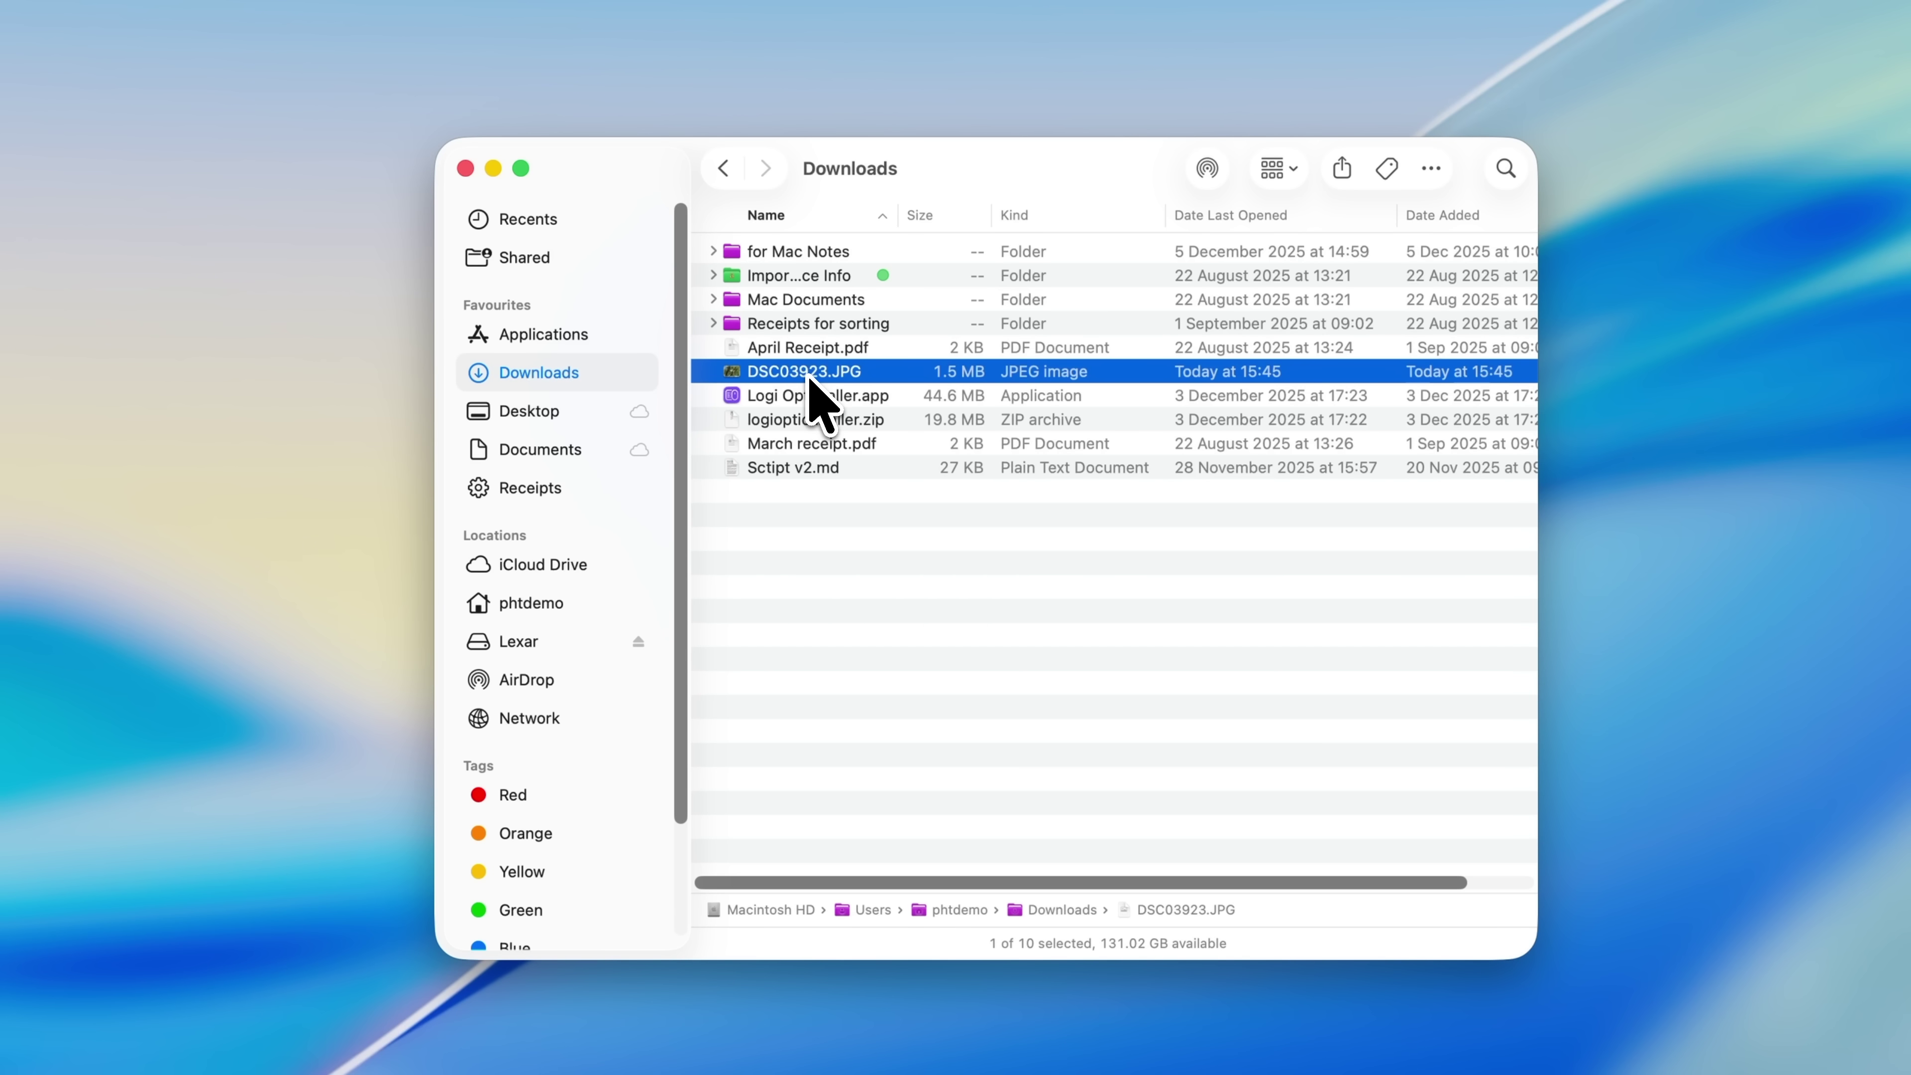
right_click(811, 380)
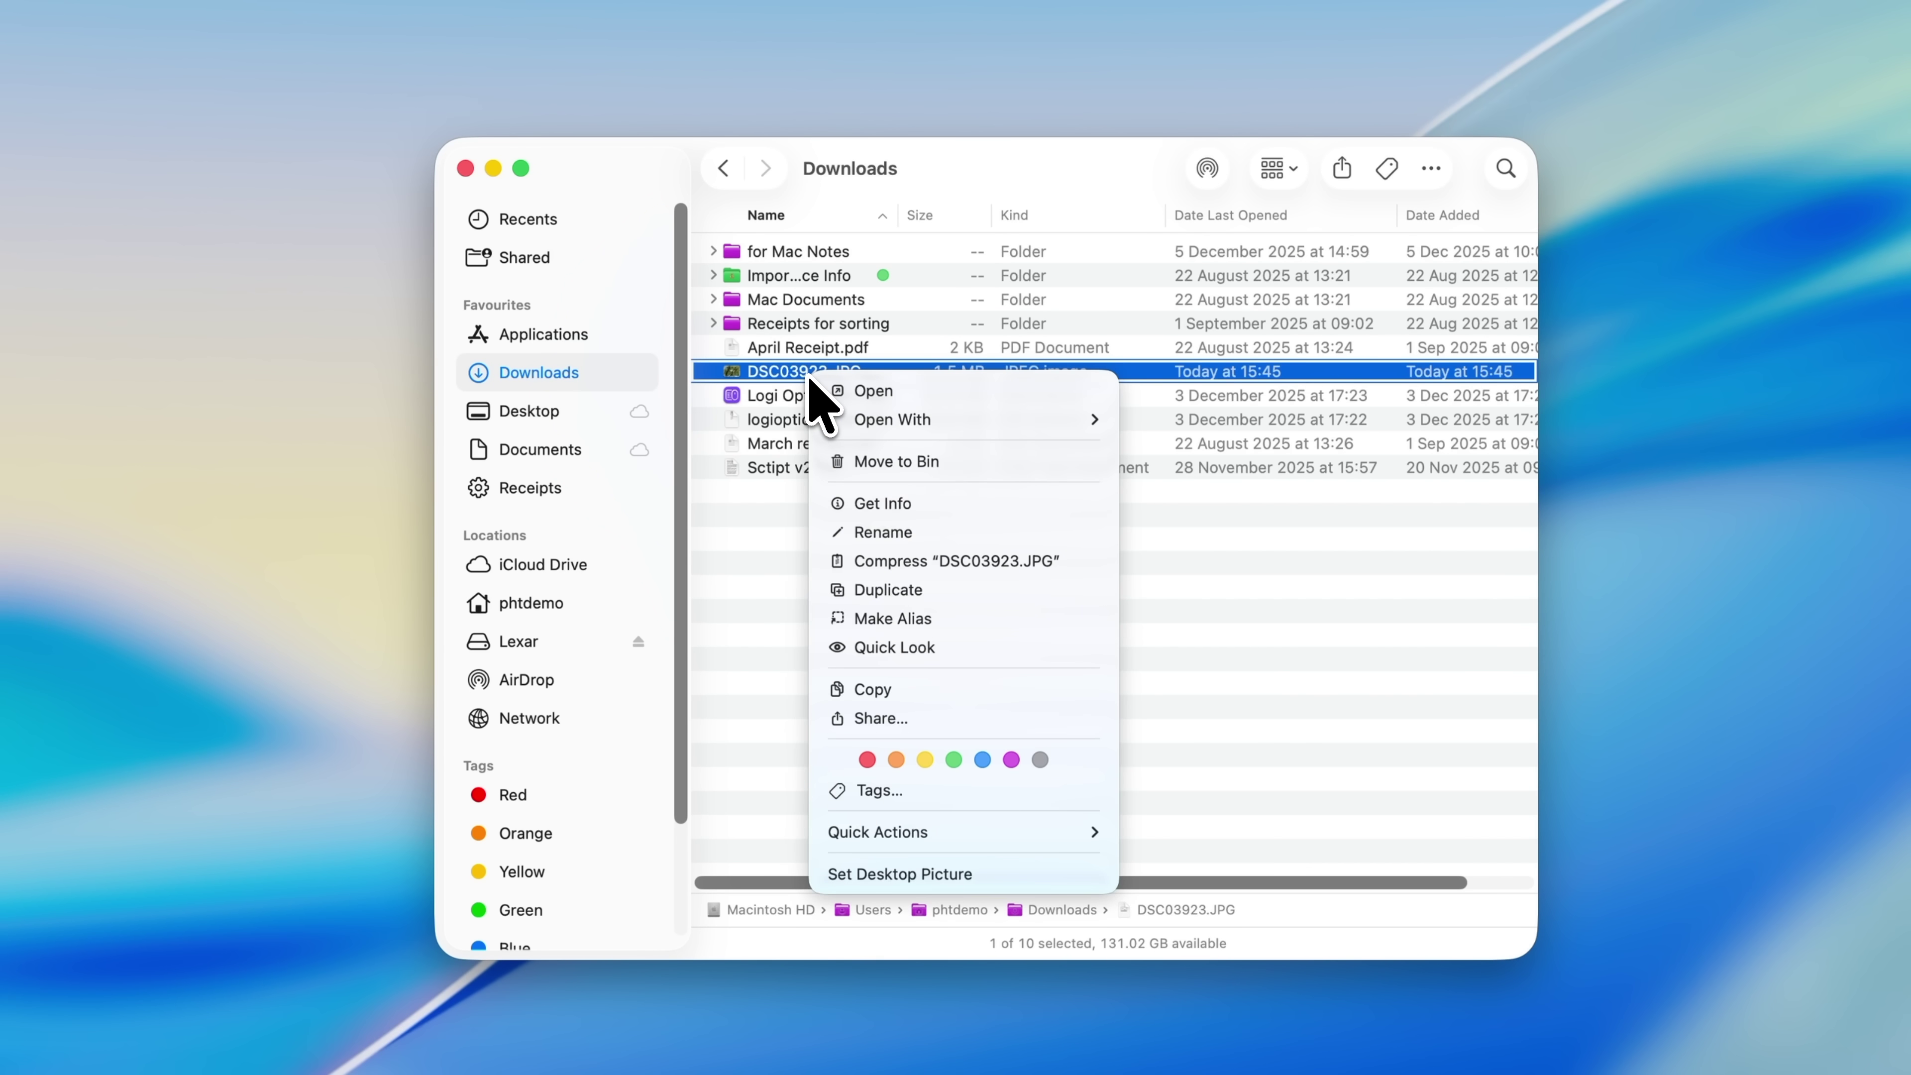
mouse_move(891, 831)
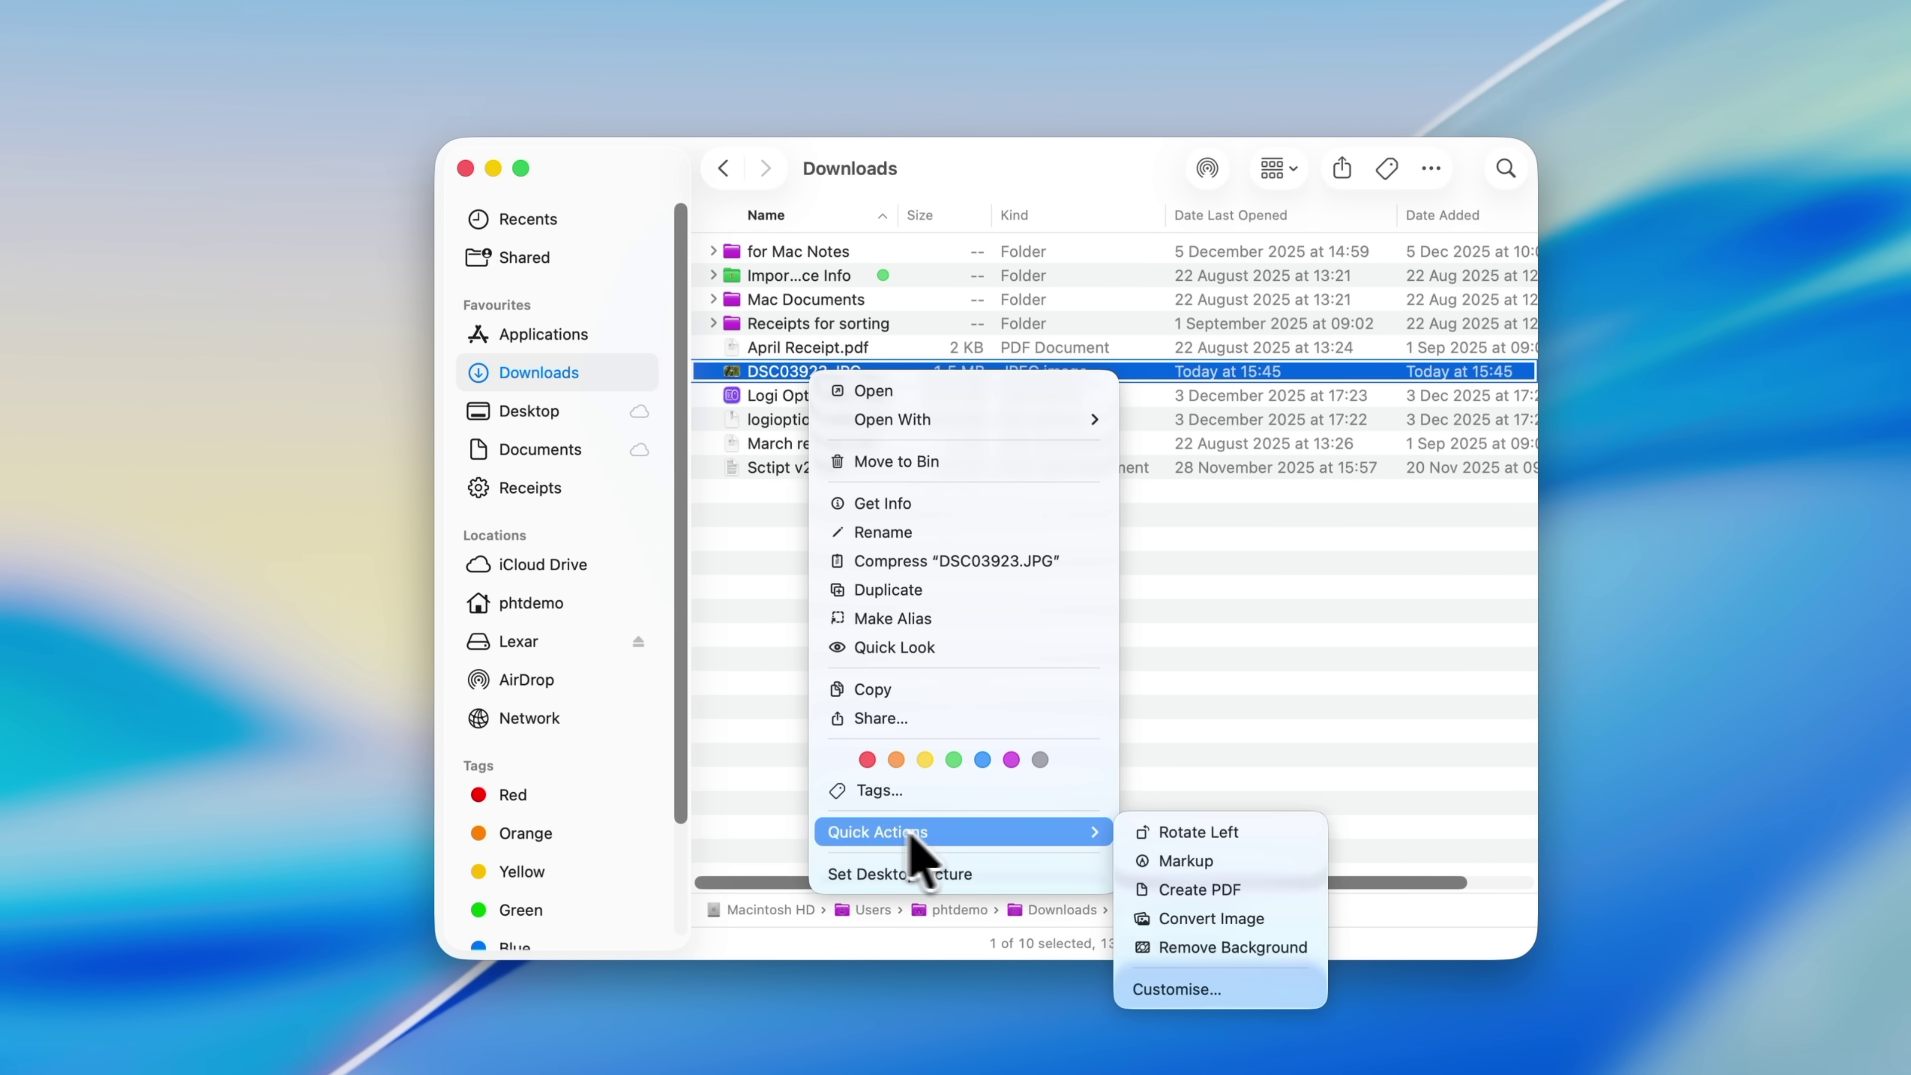
click(1200, 920)
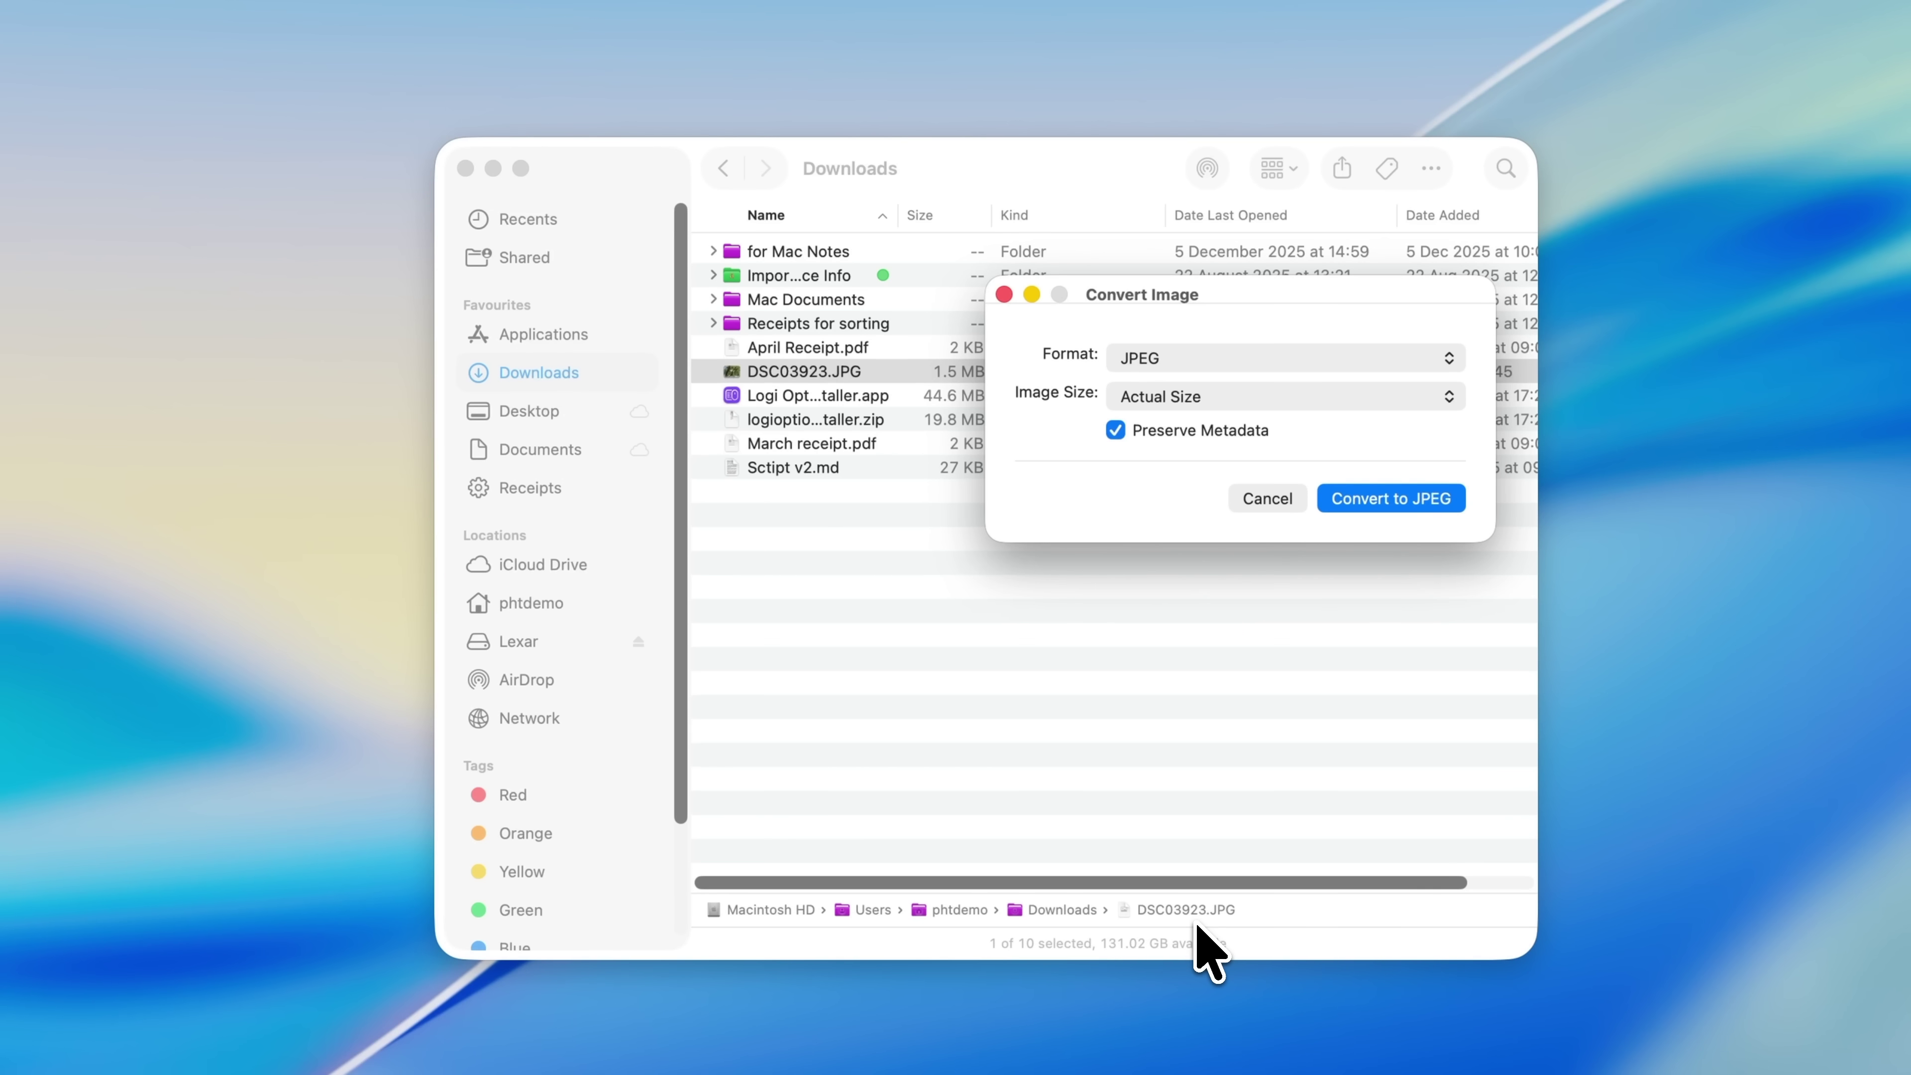
click(1451, 357)
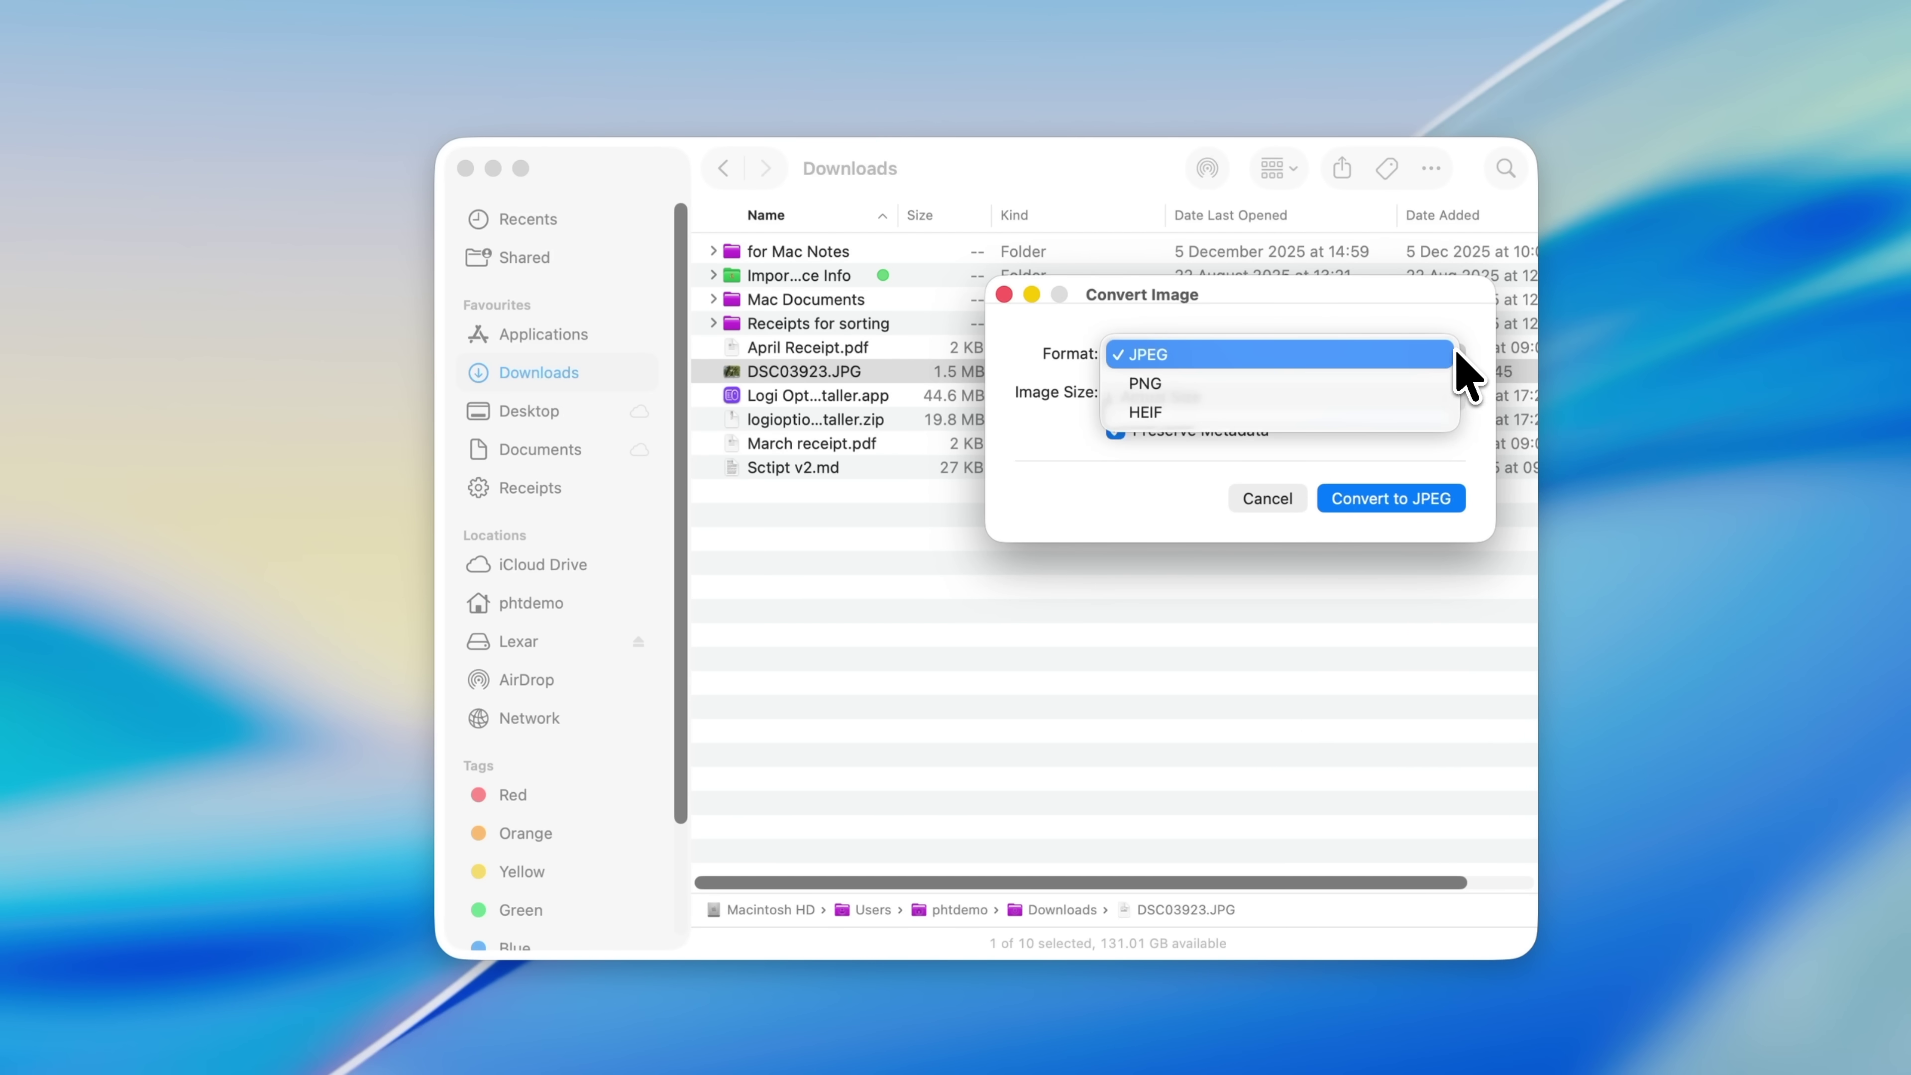
click(1380, 410)
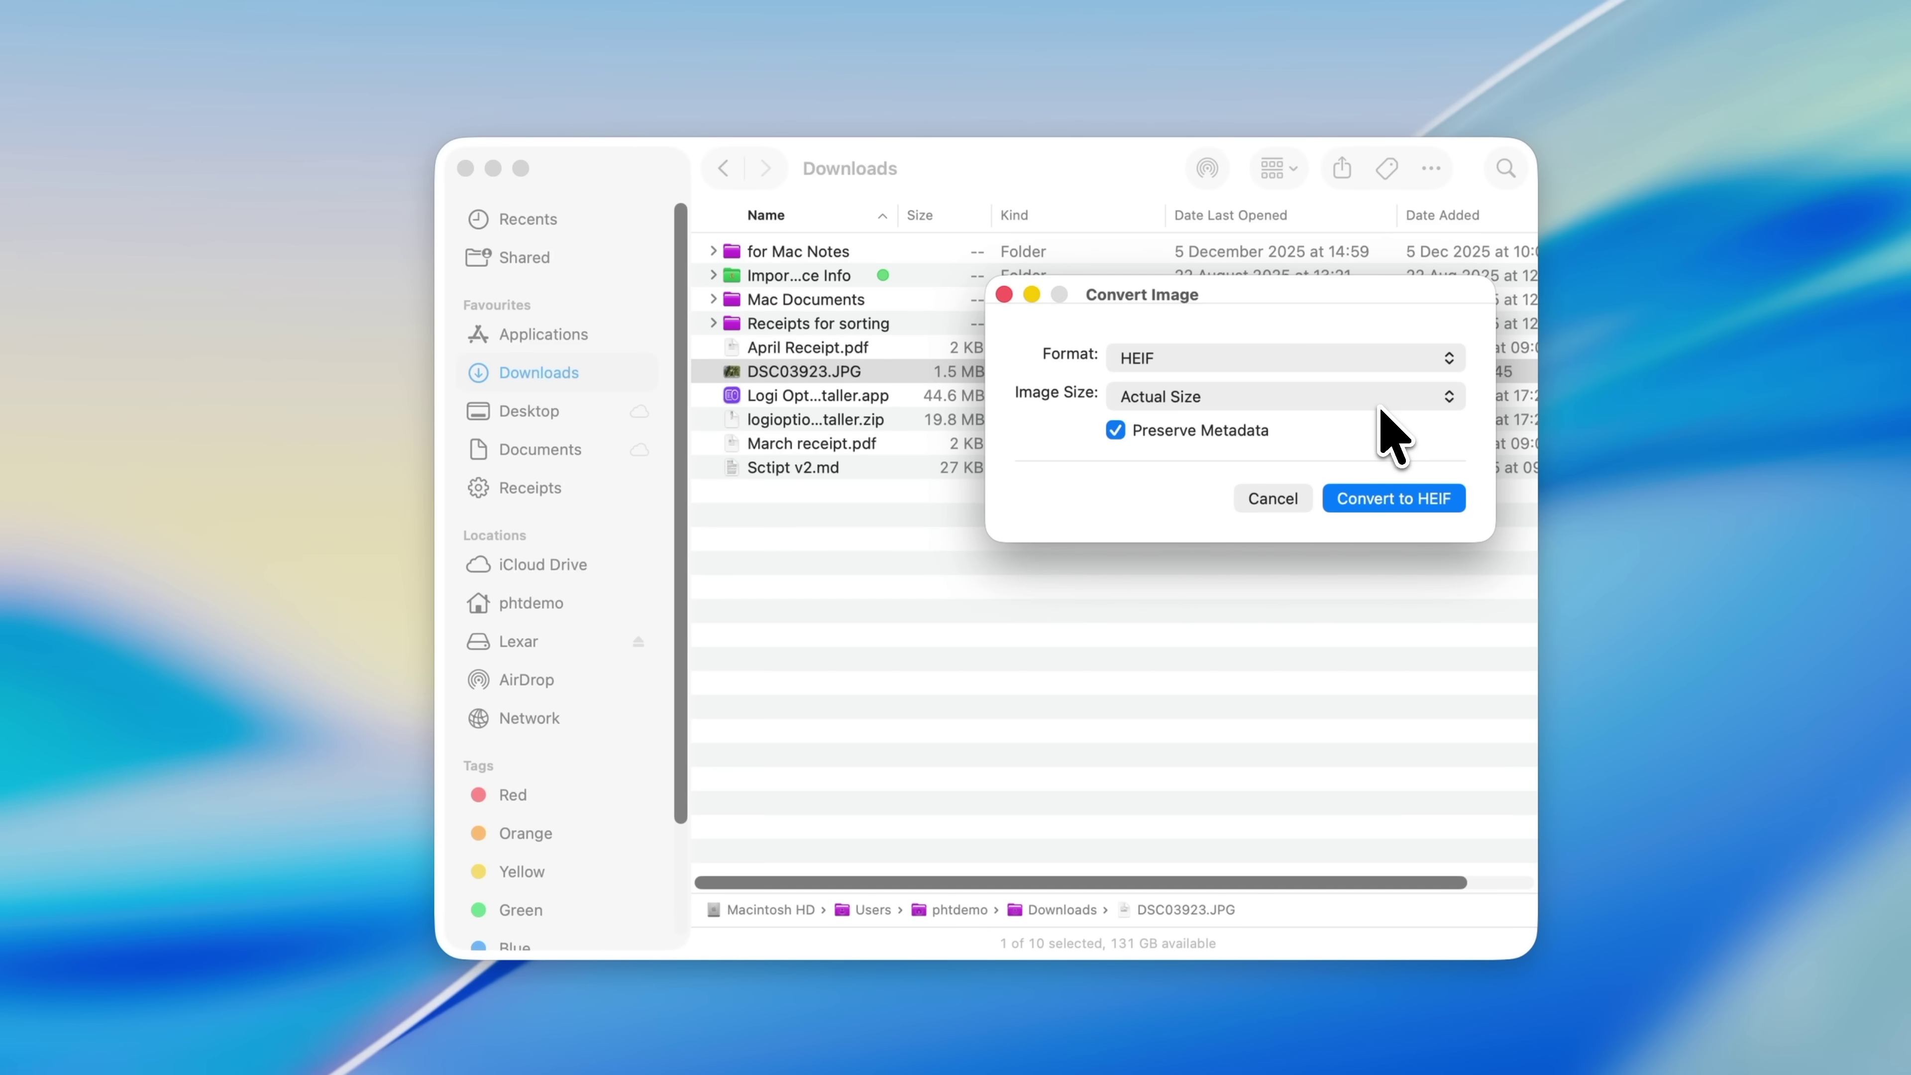
click(1424, 397)
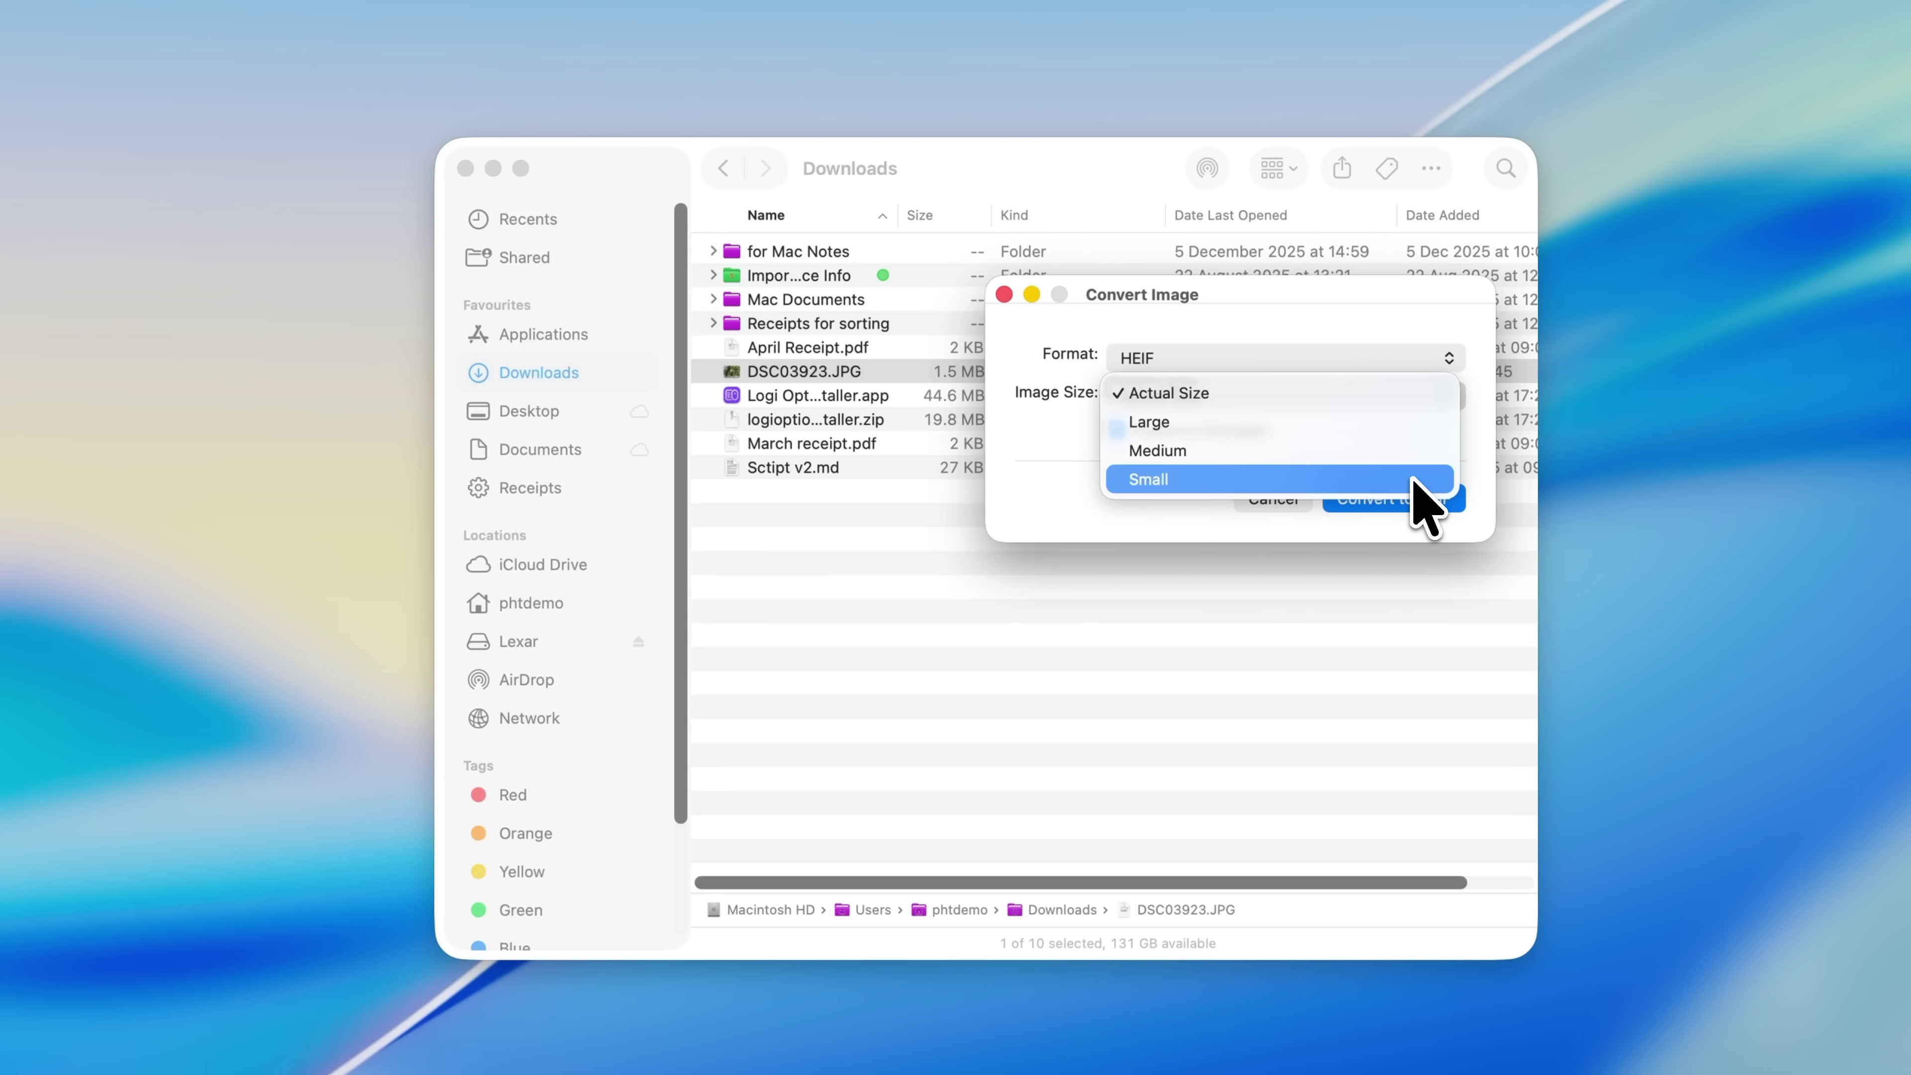
click(1064, 493)
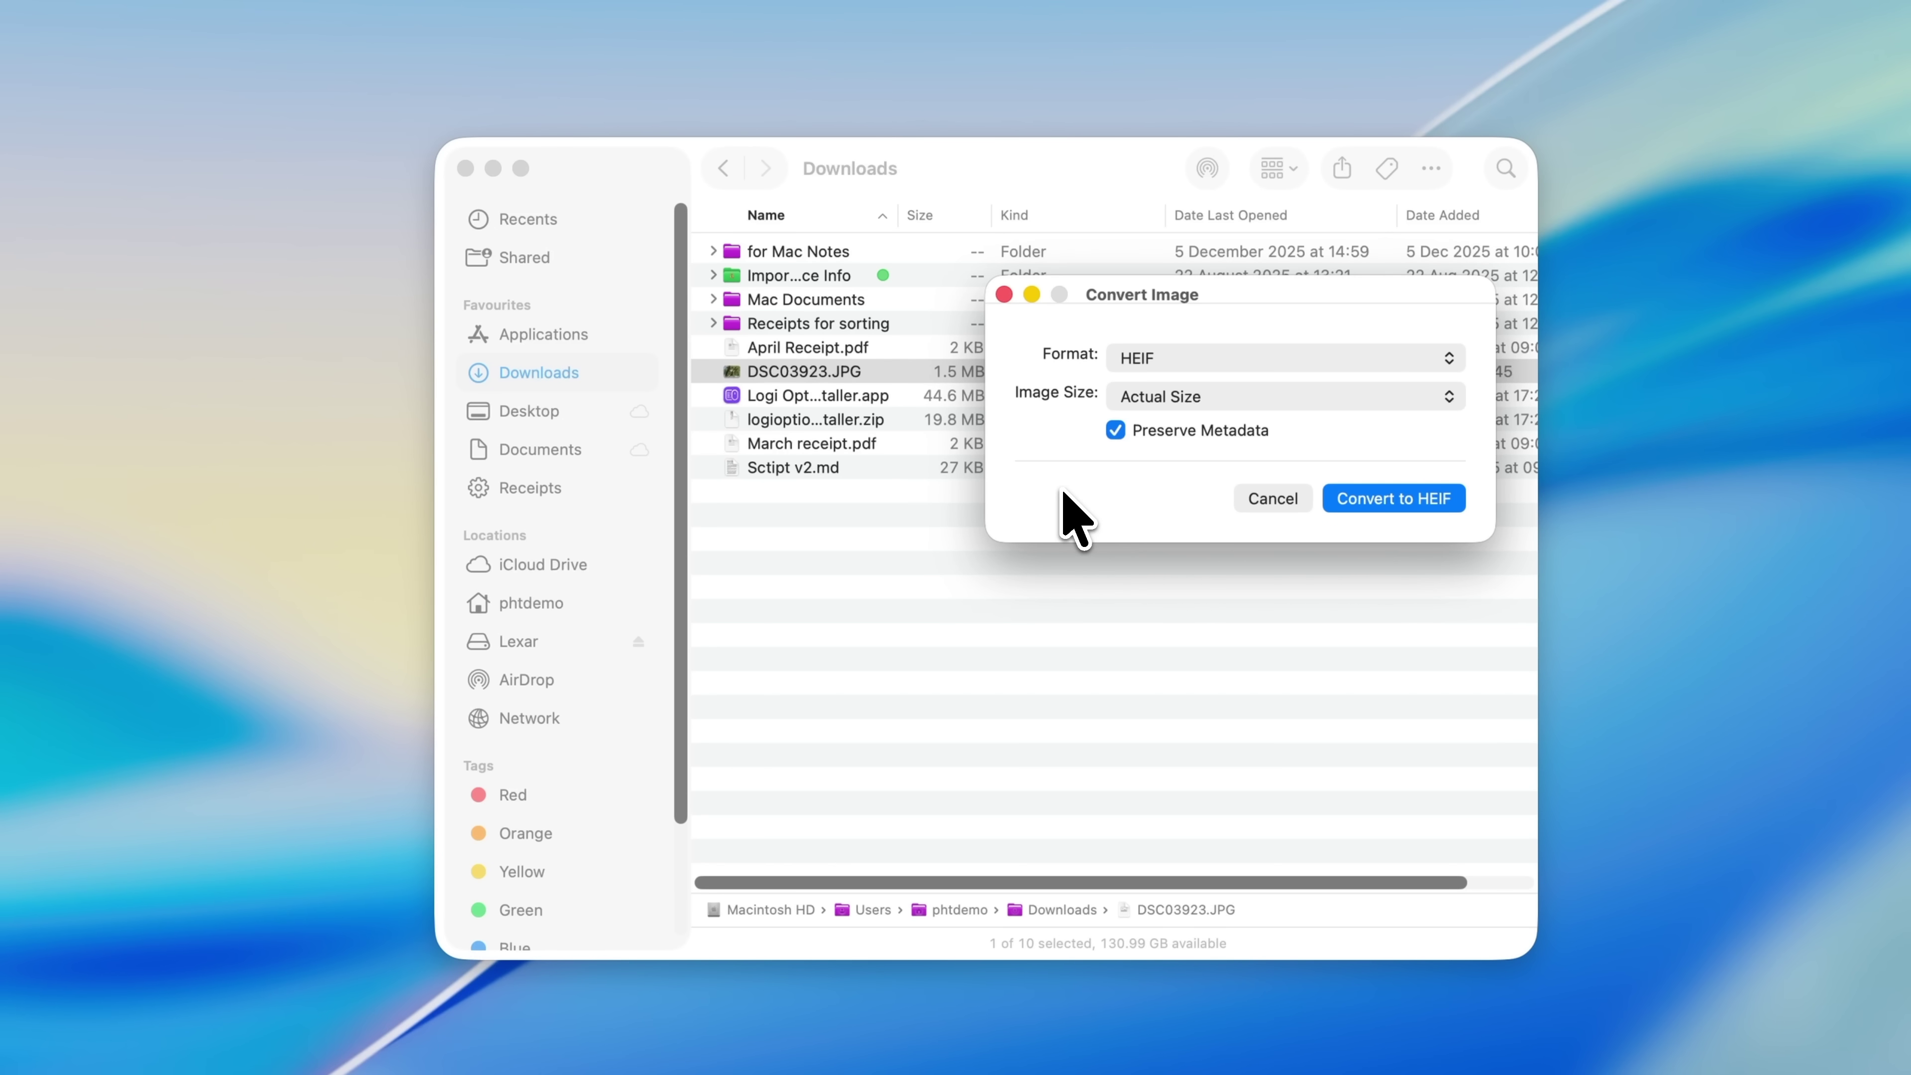
click(1407, 509)
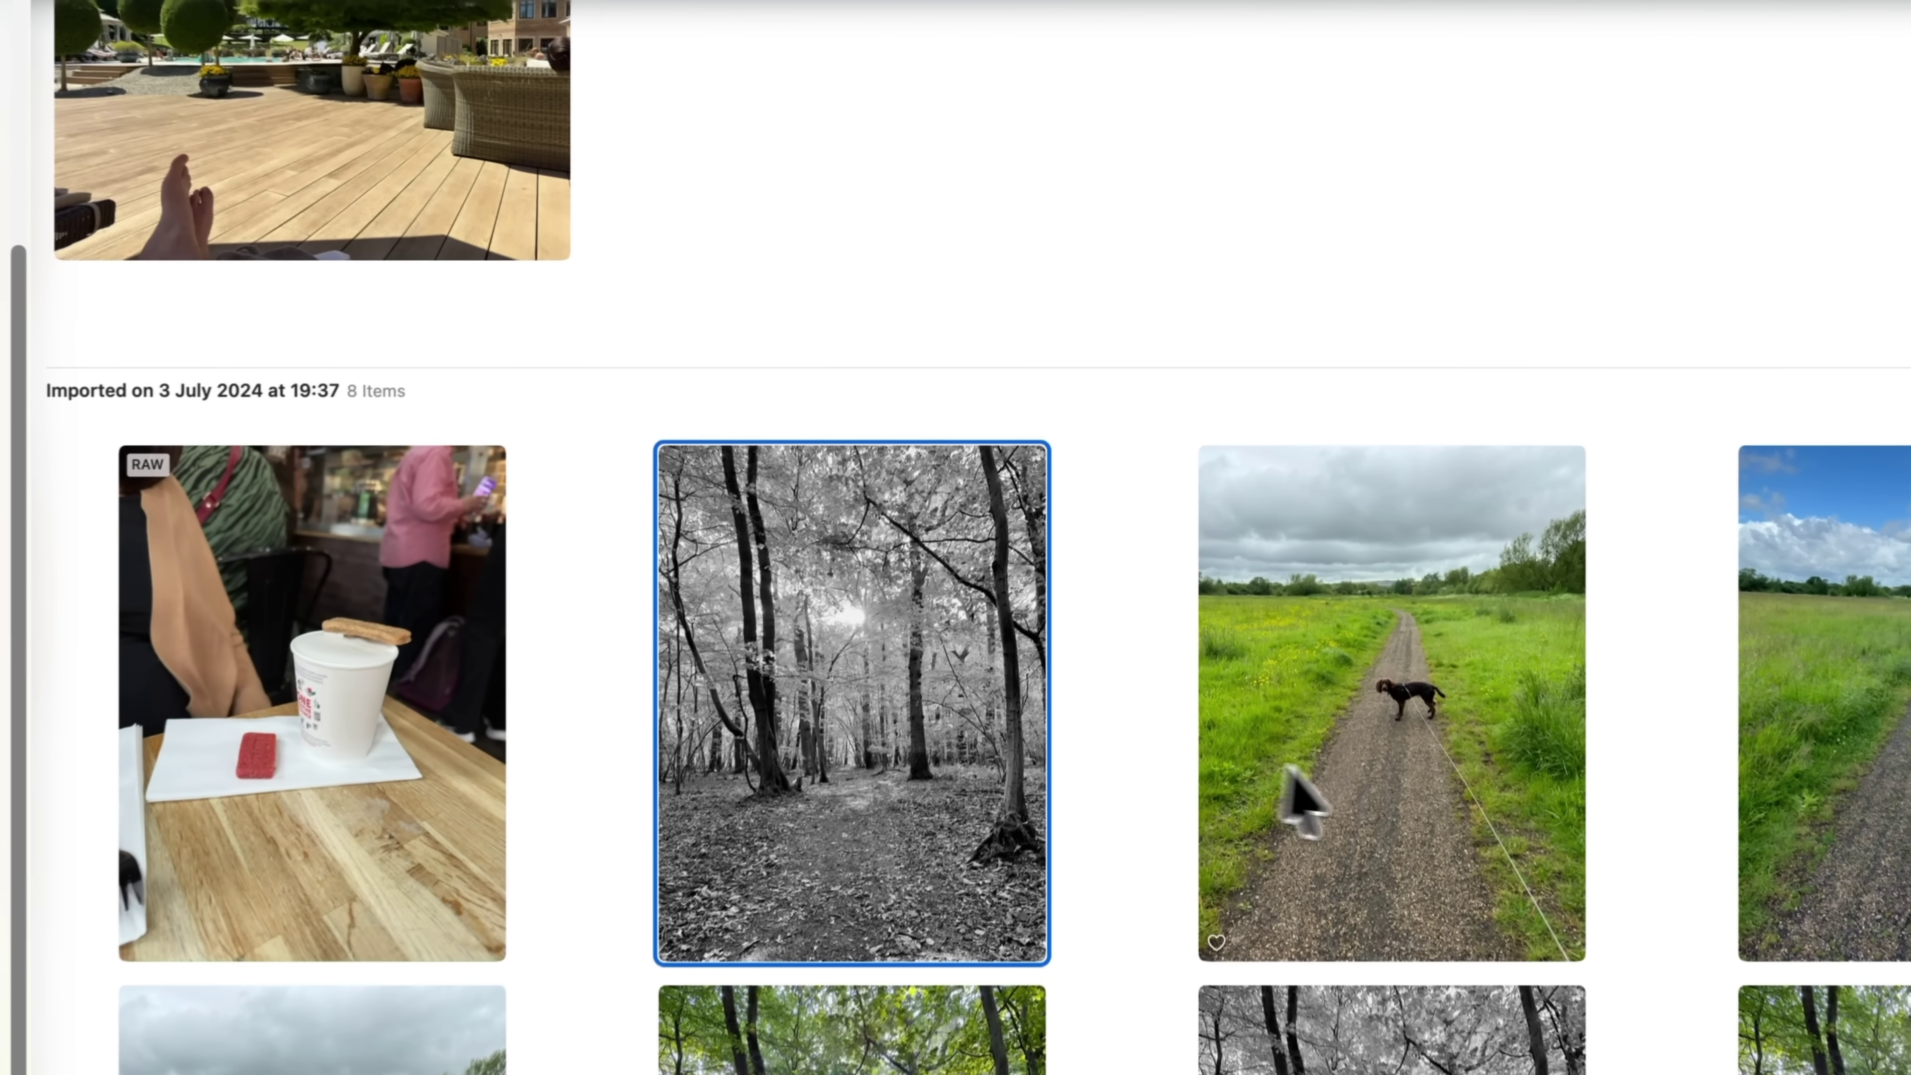
Check the dog-walk photo's Get Info window to confirm it is a HEIC file.
click(1255, 558)
right_click(1345, 768)
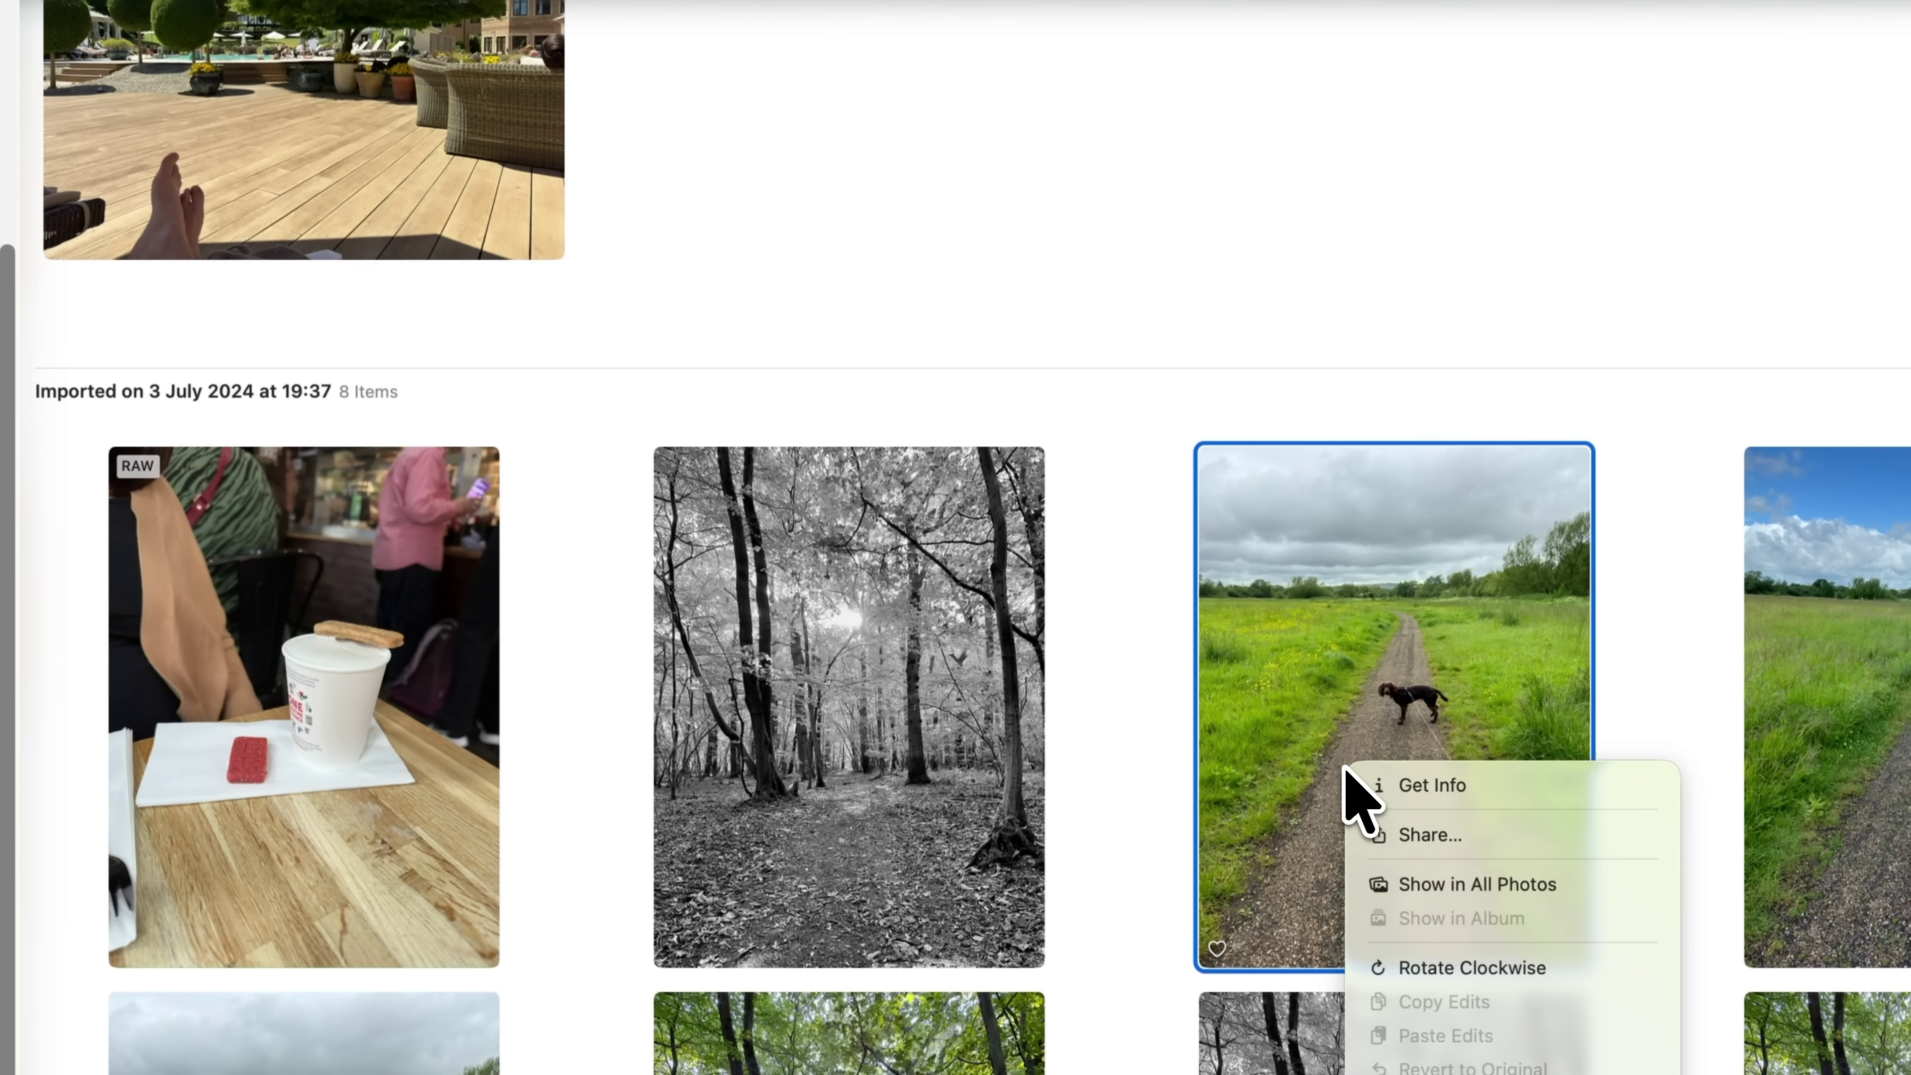
click(1358, 783)
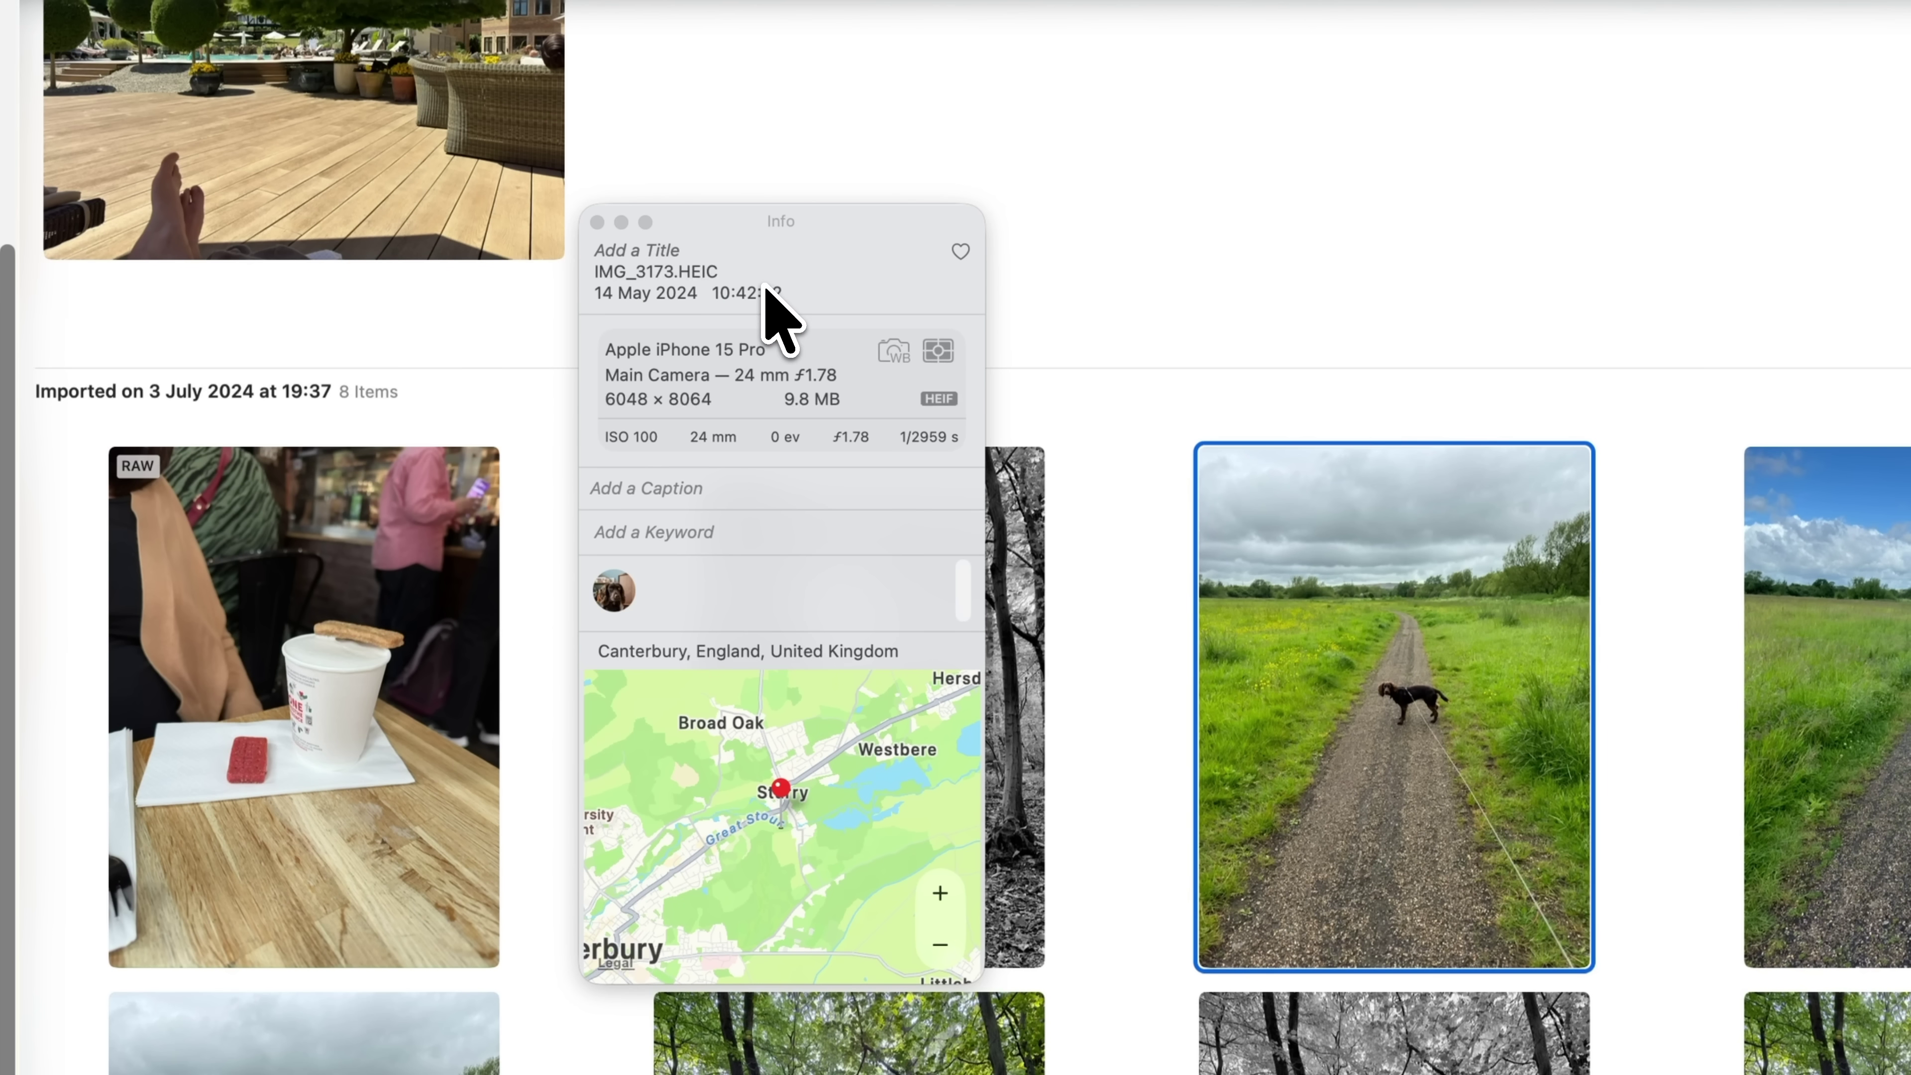
click(597, 222)
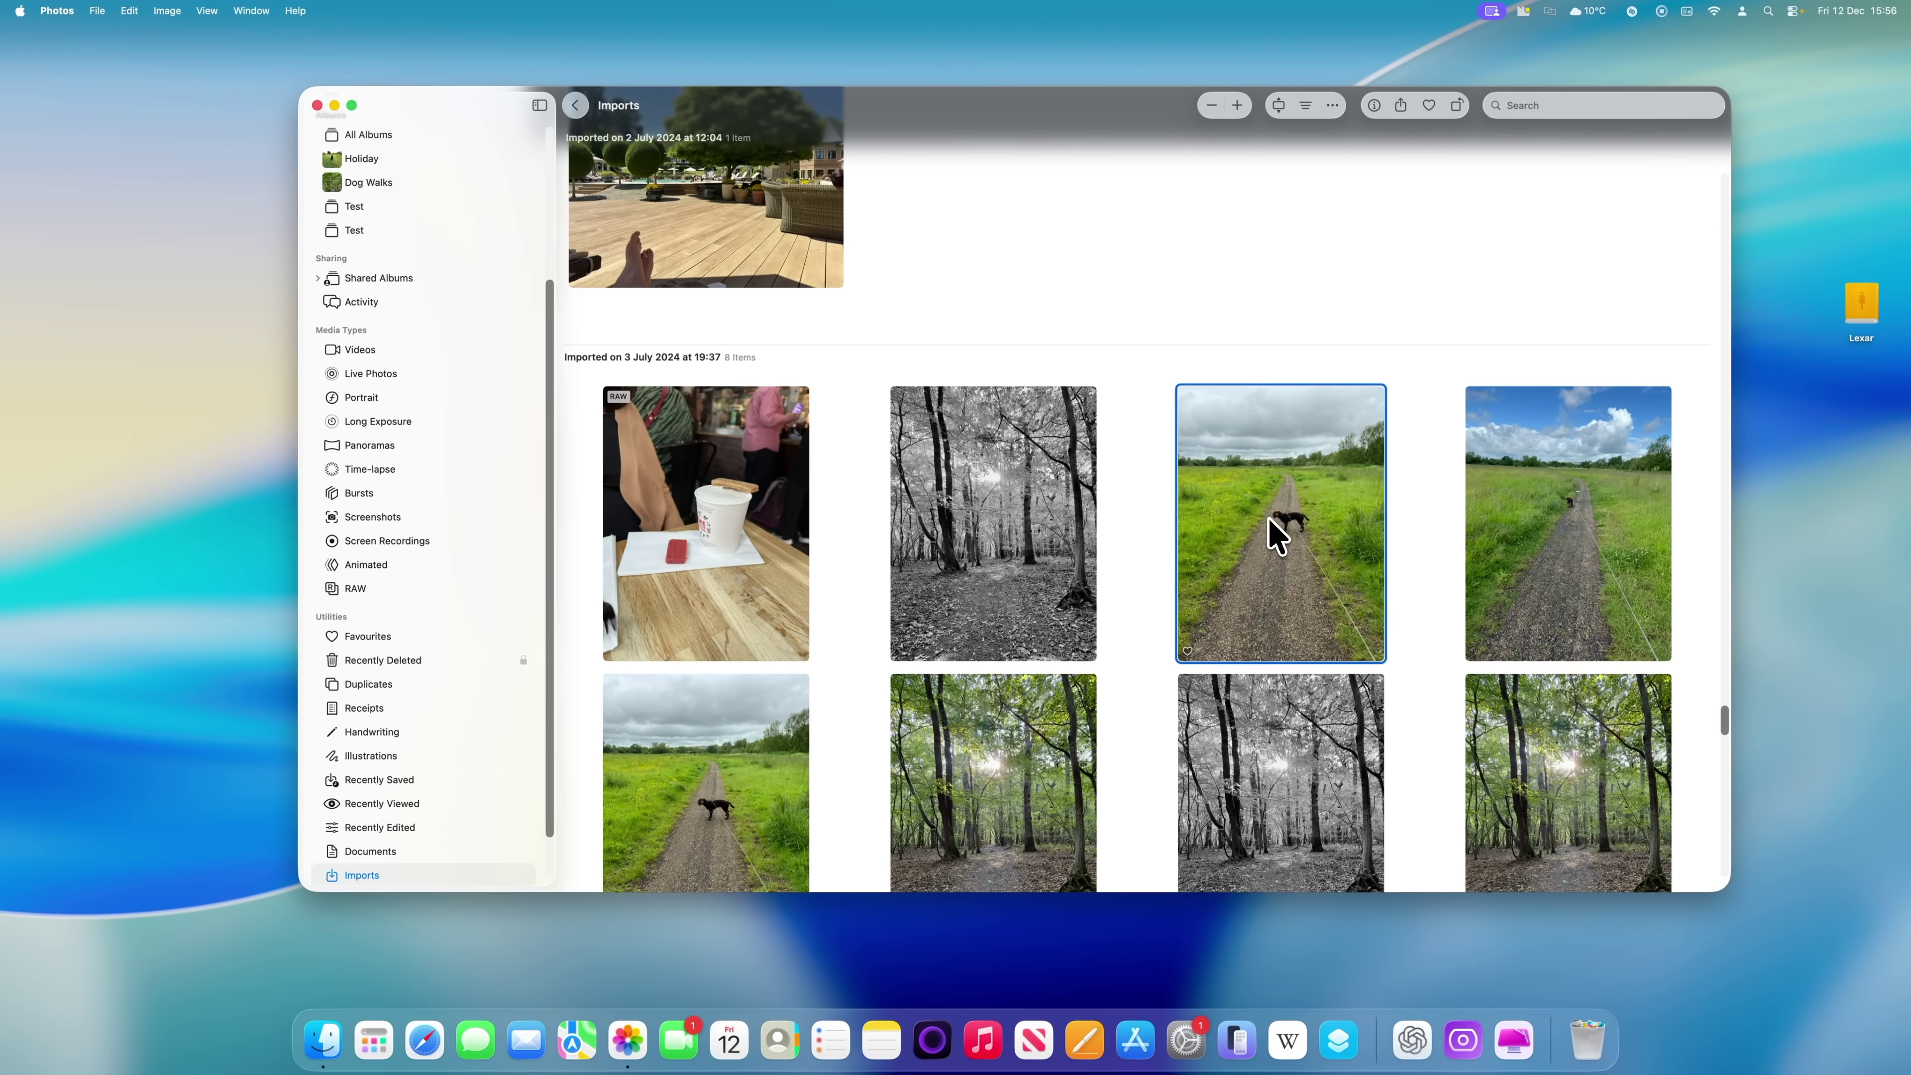
Drag the dog-walk photo onto the desktop as a JPEG, then recheck the original's info.
drag(1382, 743, 515, 649)
drag(826, 474, 167, 504)
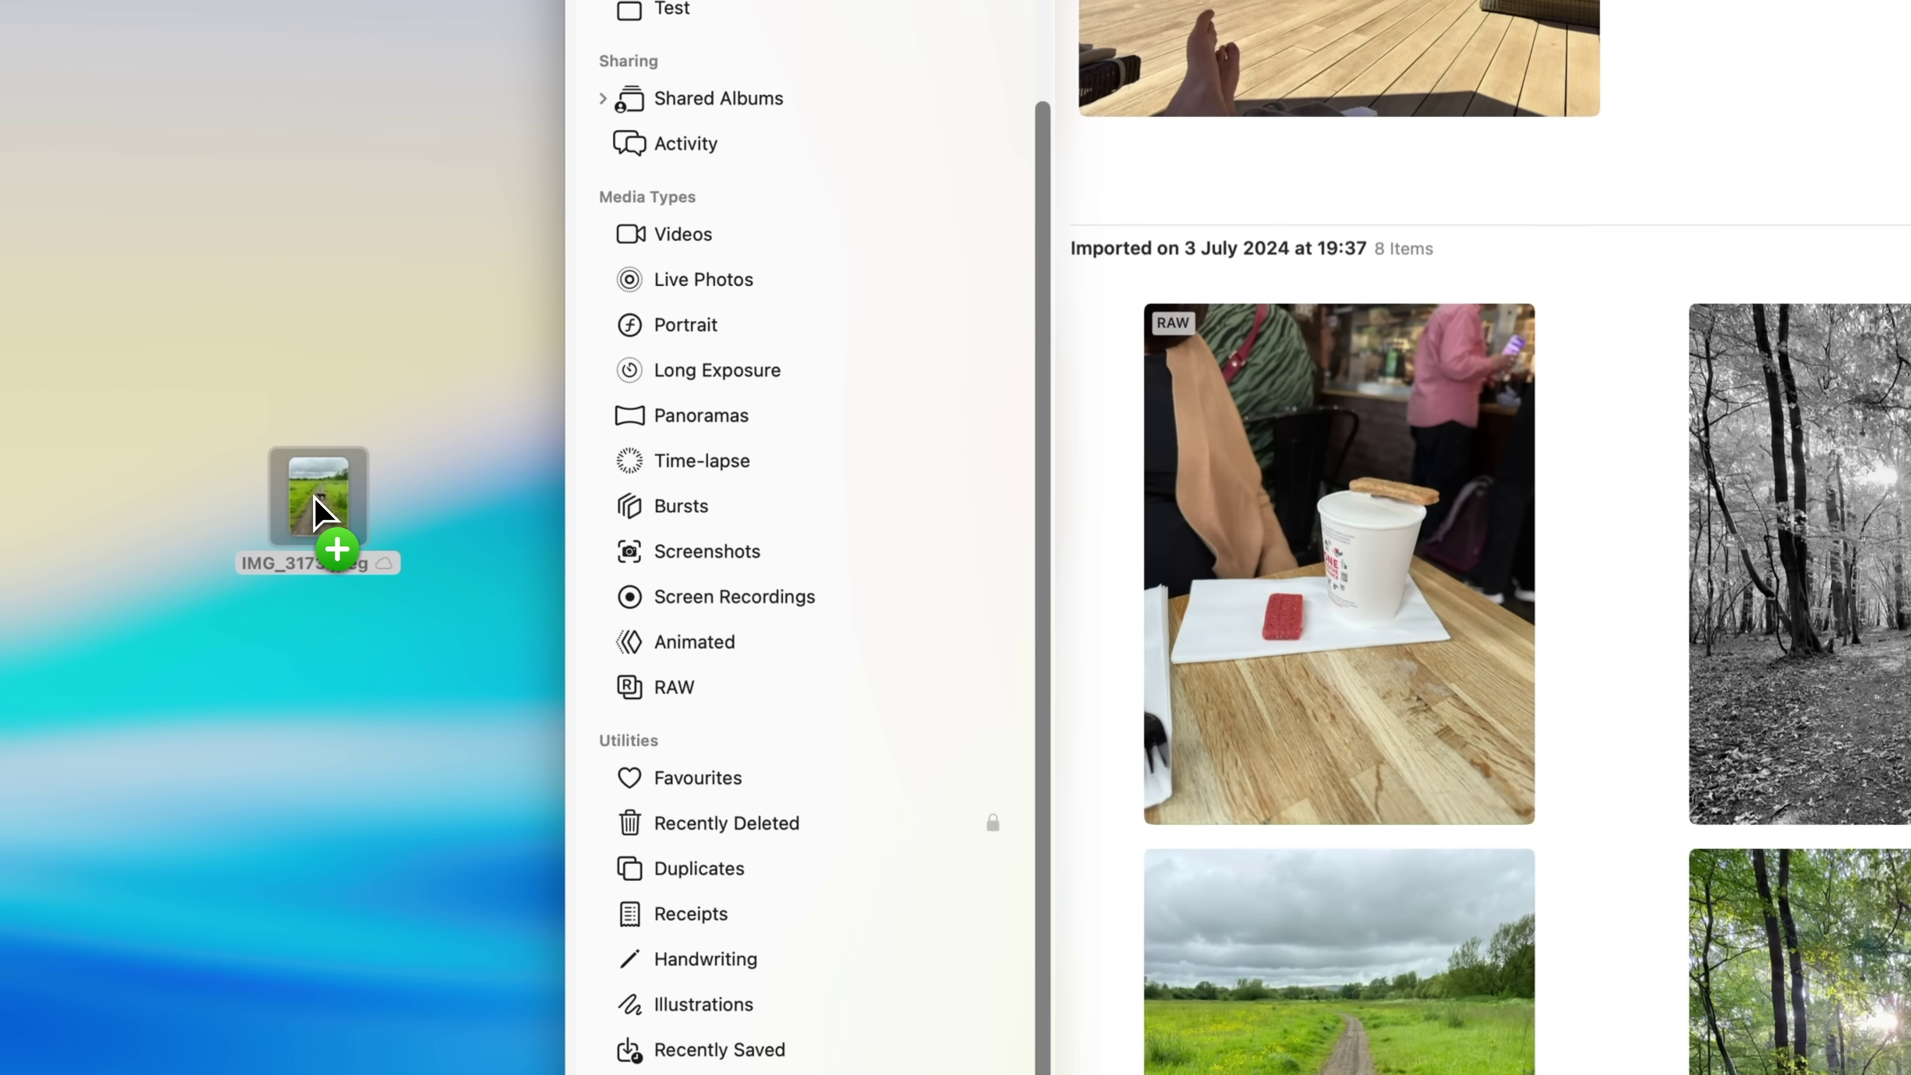
click(322, 514)
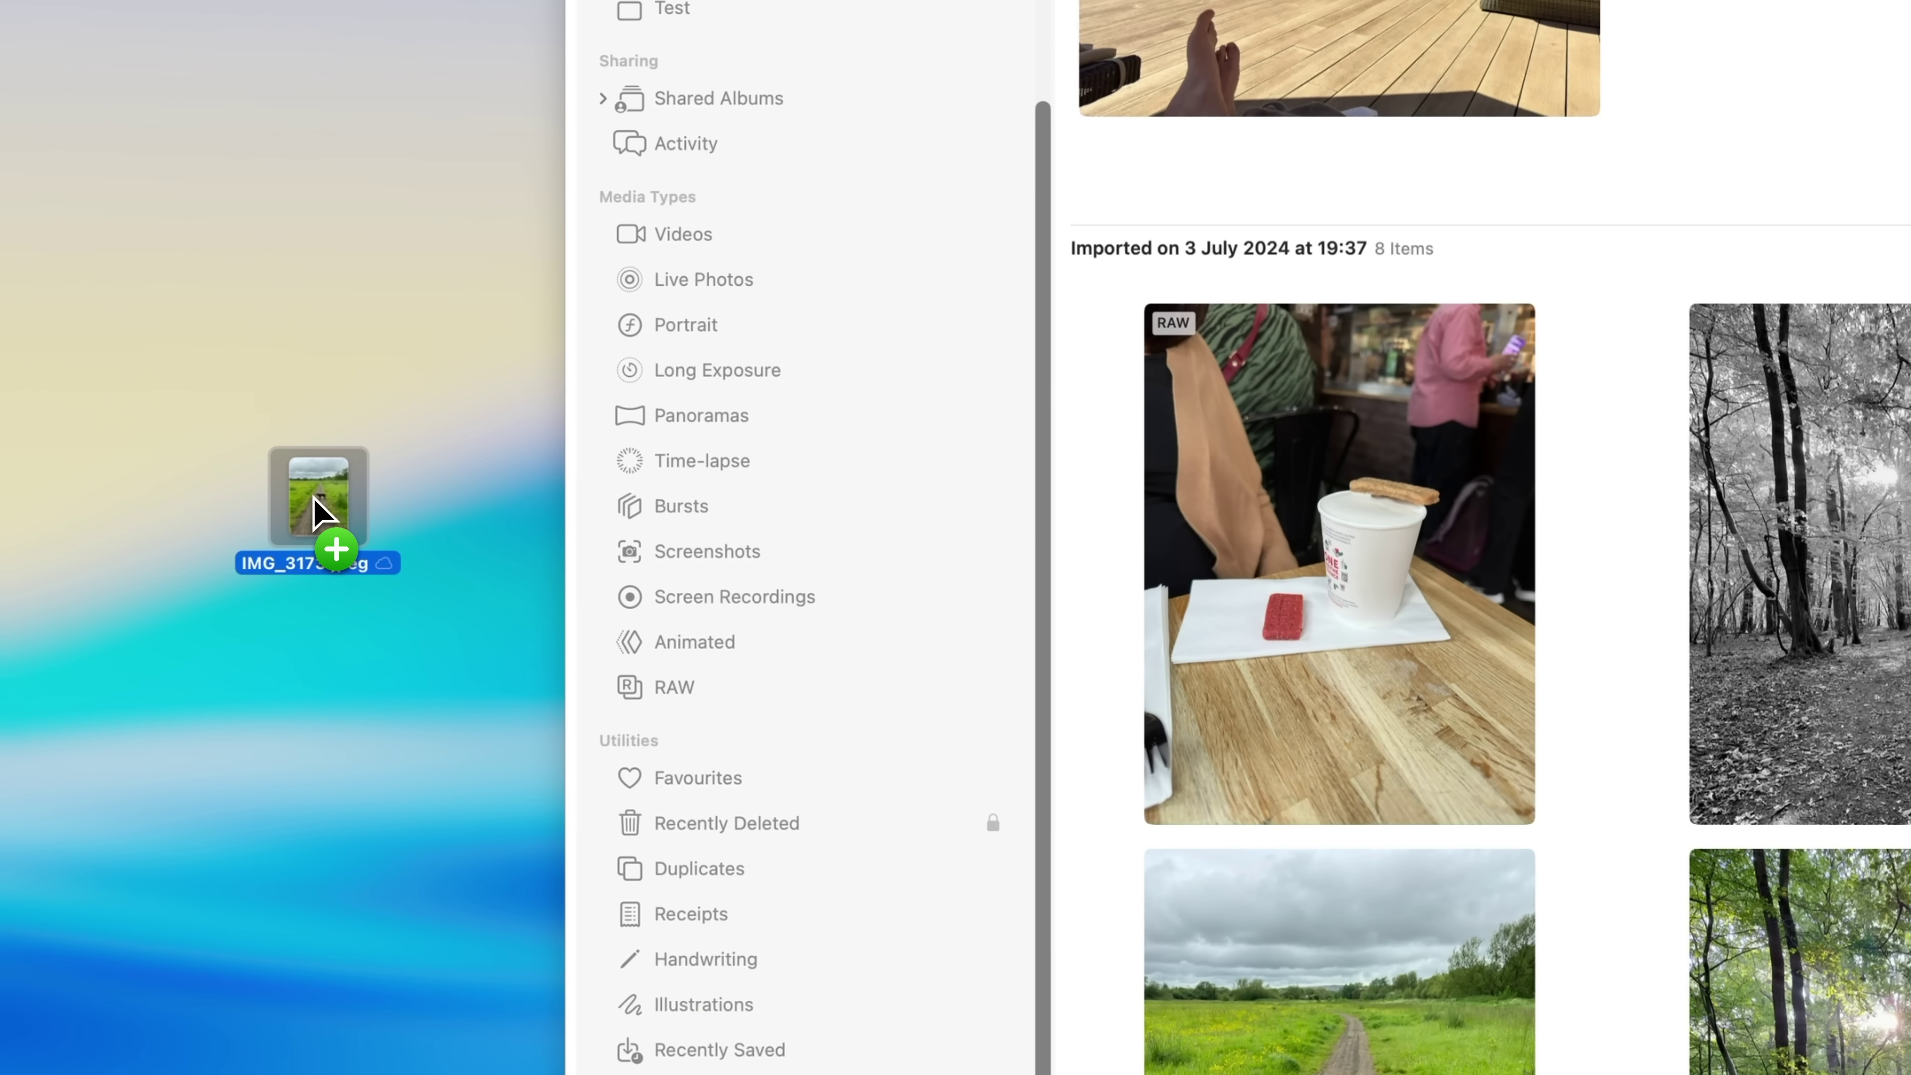
drag(316, 512, 758, 589)
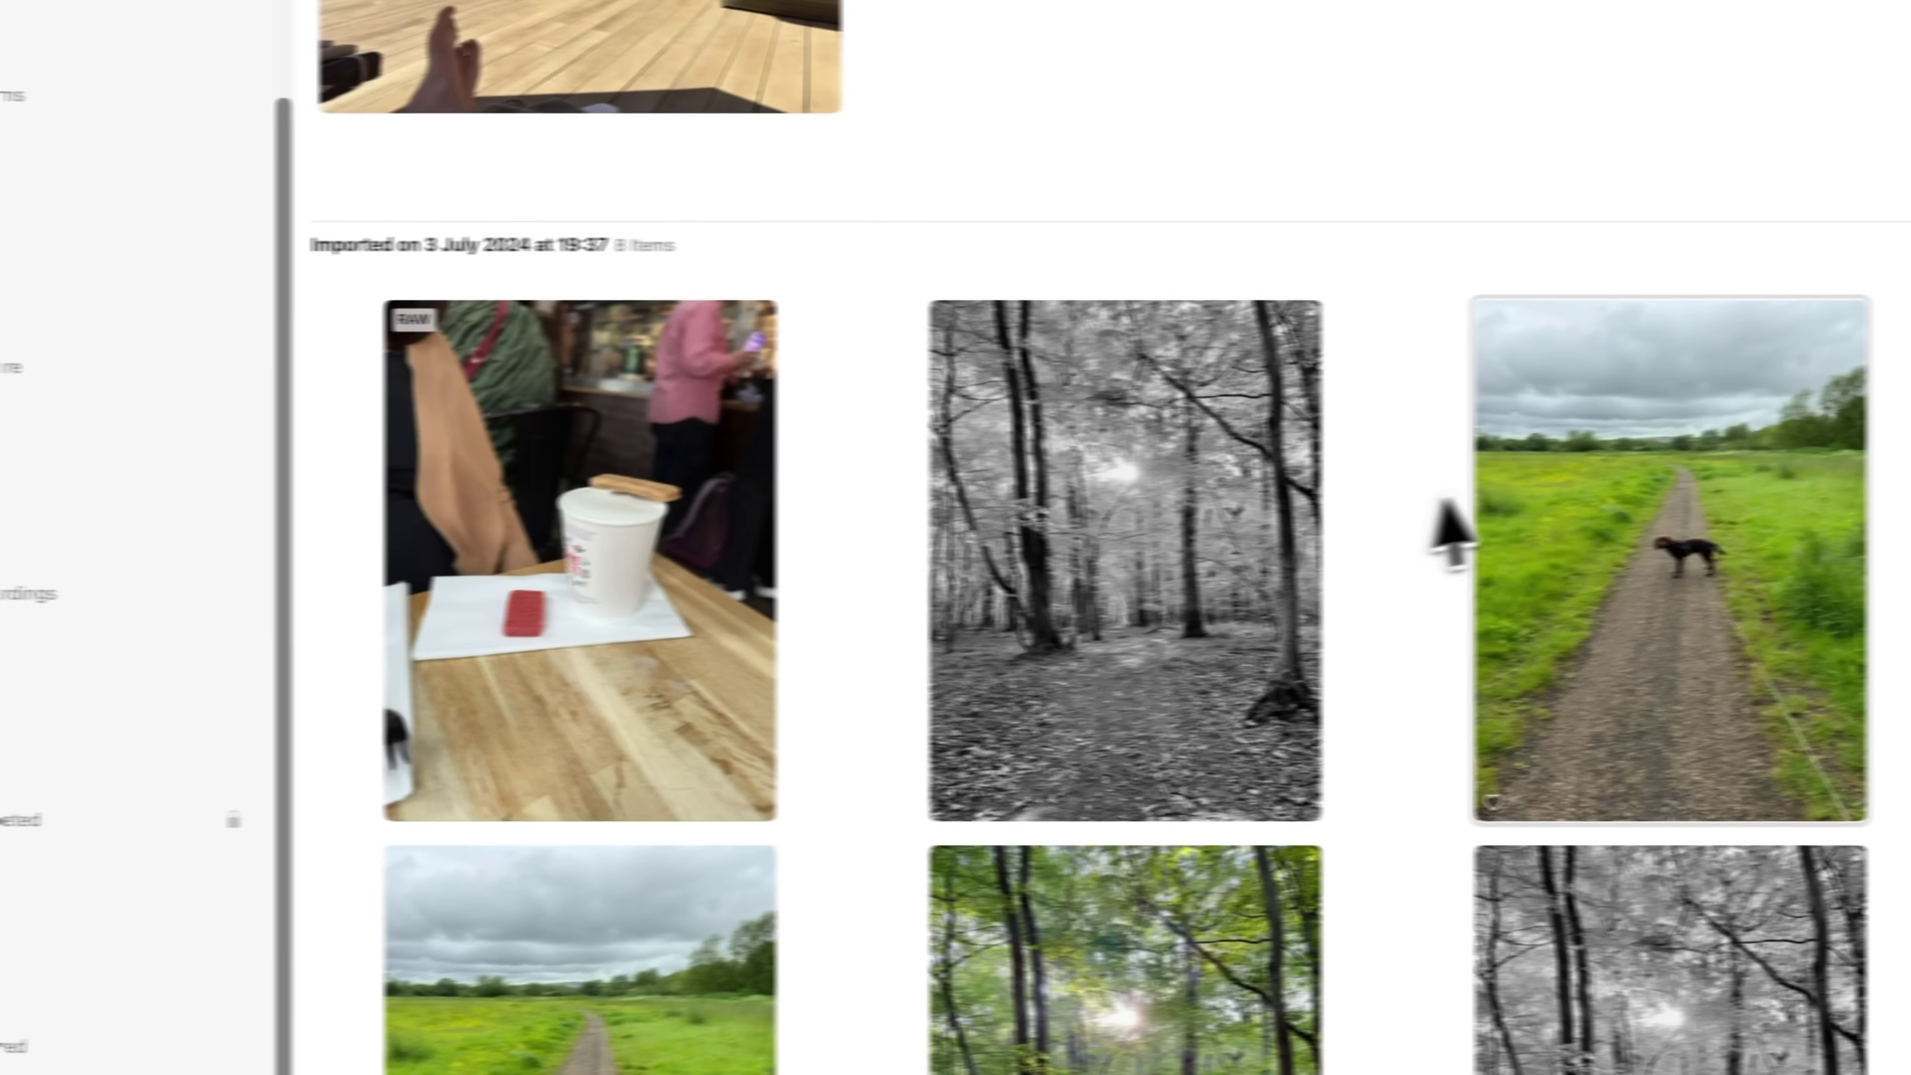
click(1330, 611)
right_click(1310, 593)
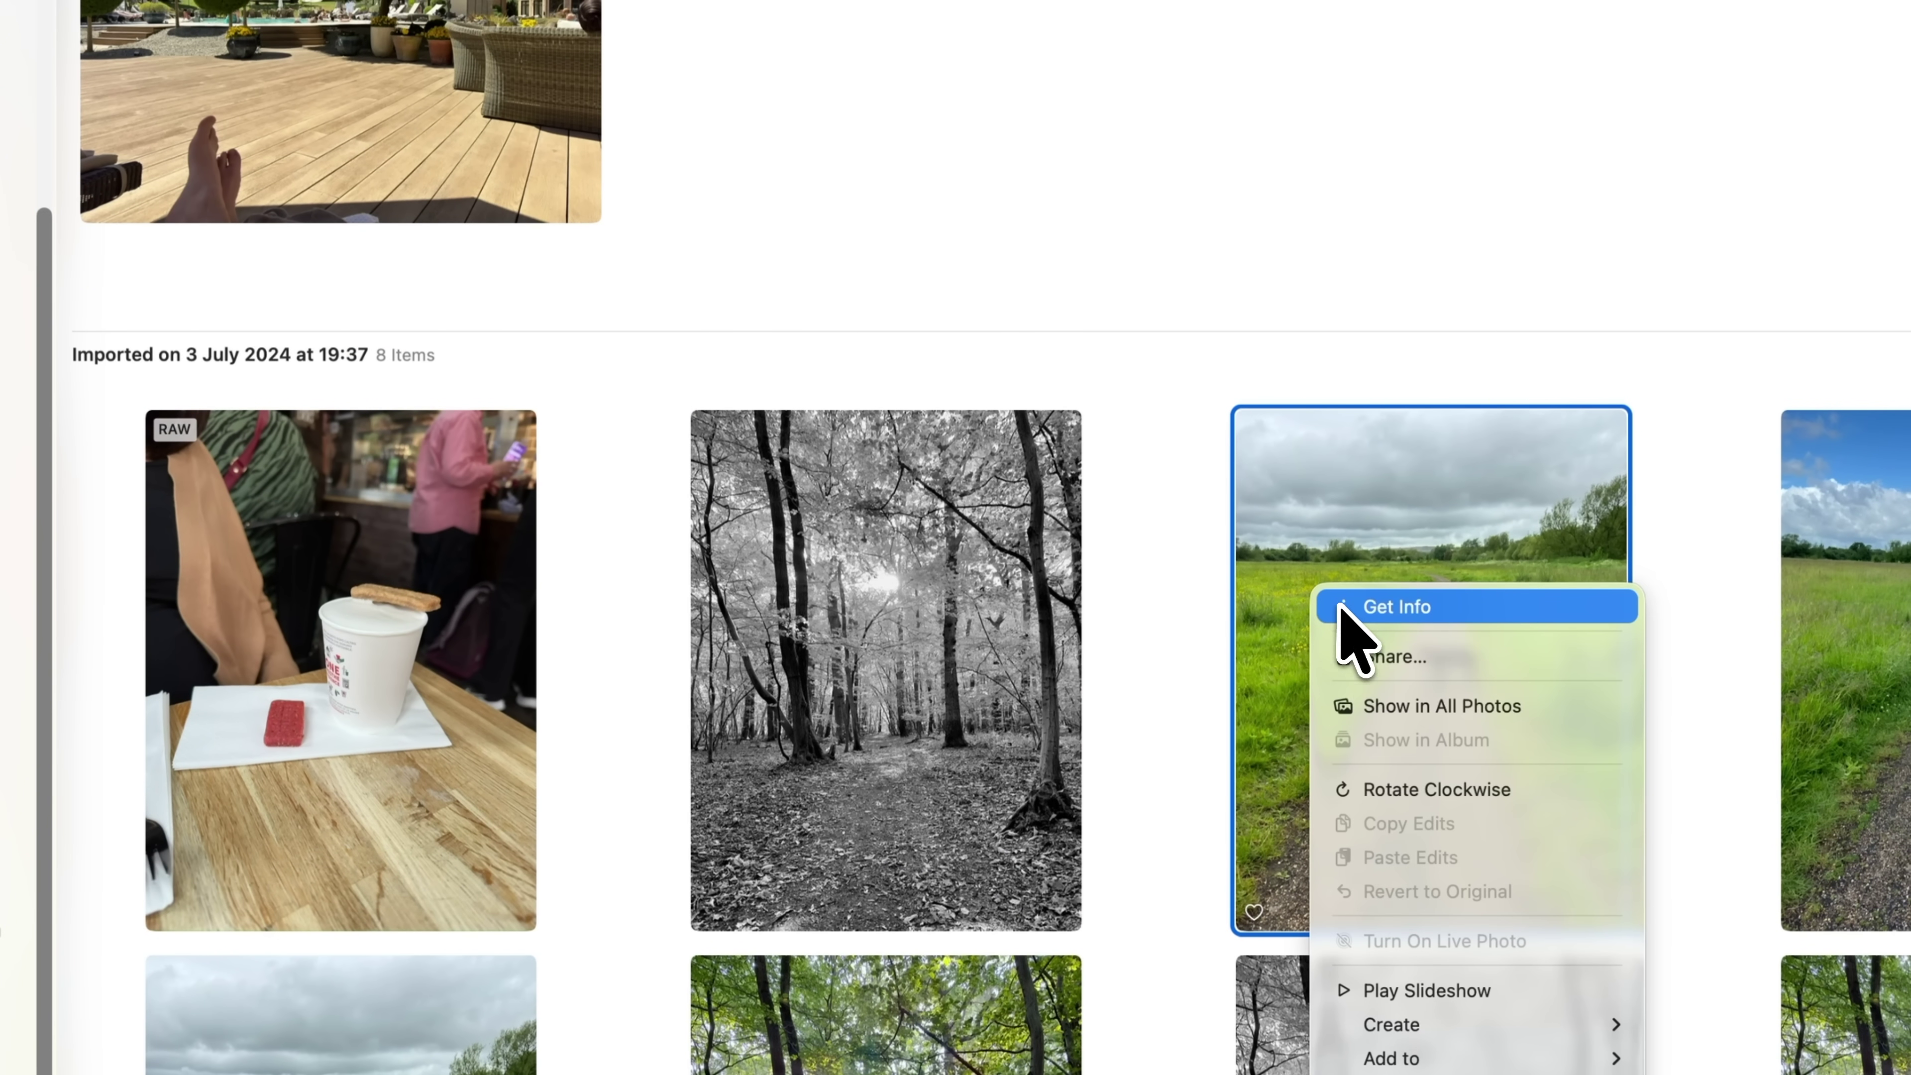
click(1339, 606)
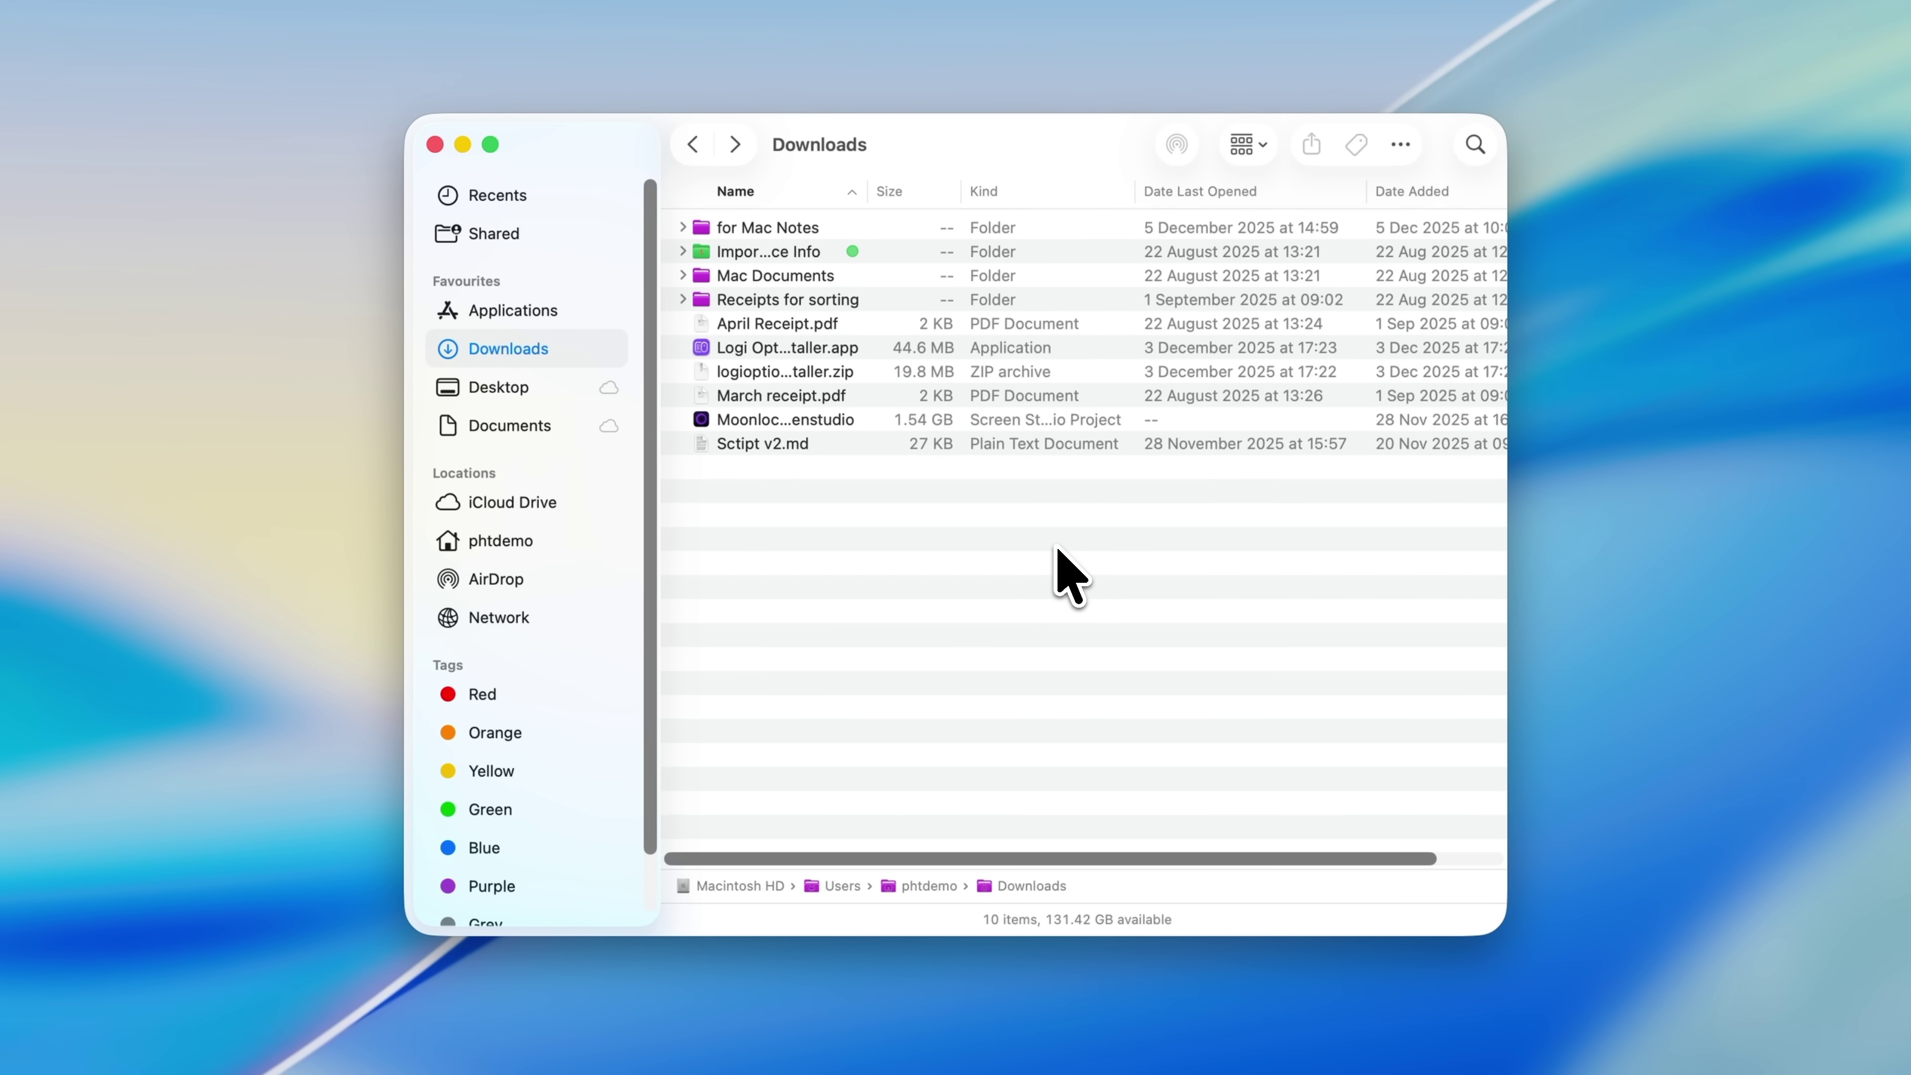
Search Finder for 'receipt' with Name contains 'receipt', then choose Save.
click(1473, 146)
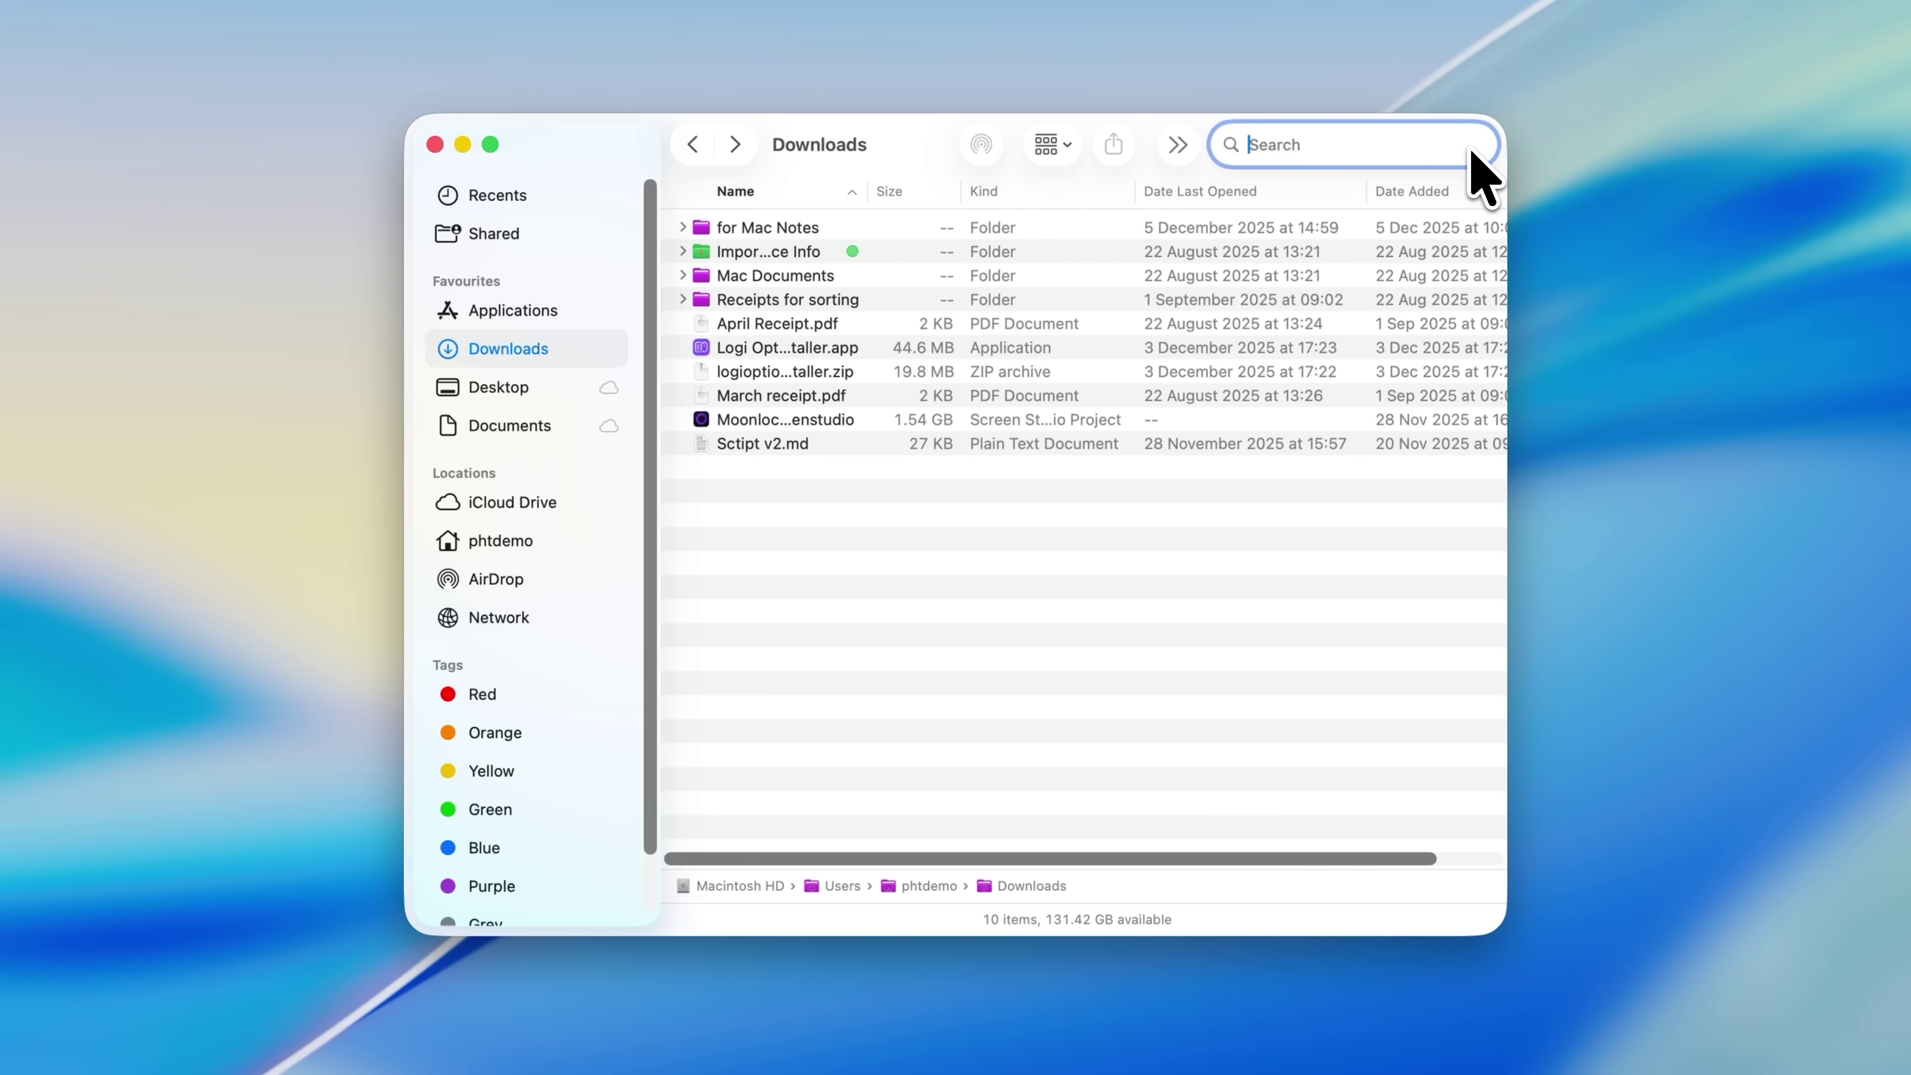
text(receip)
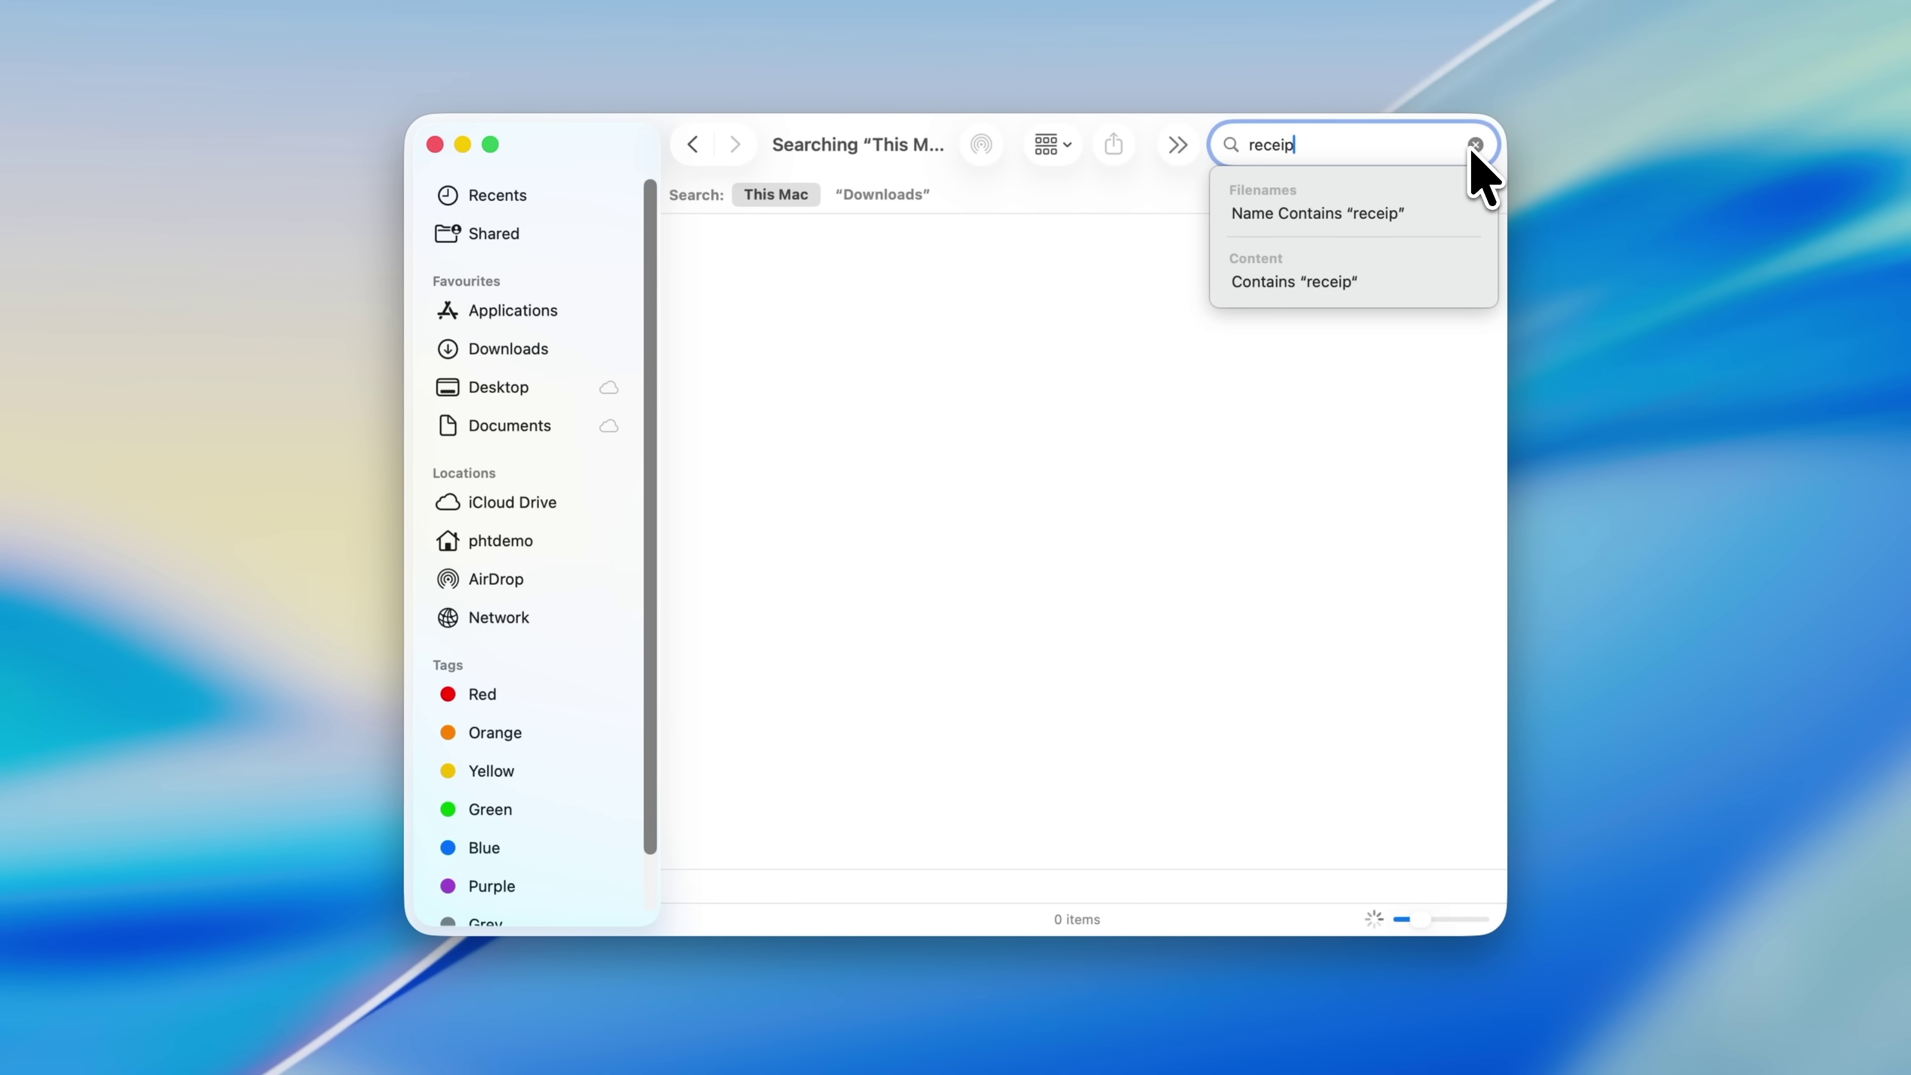
text(t)
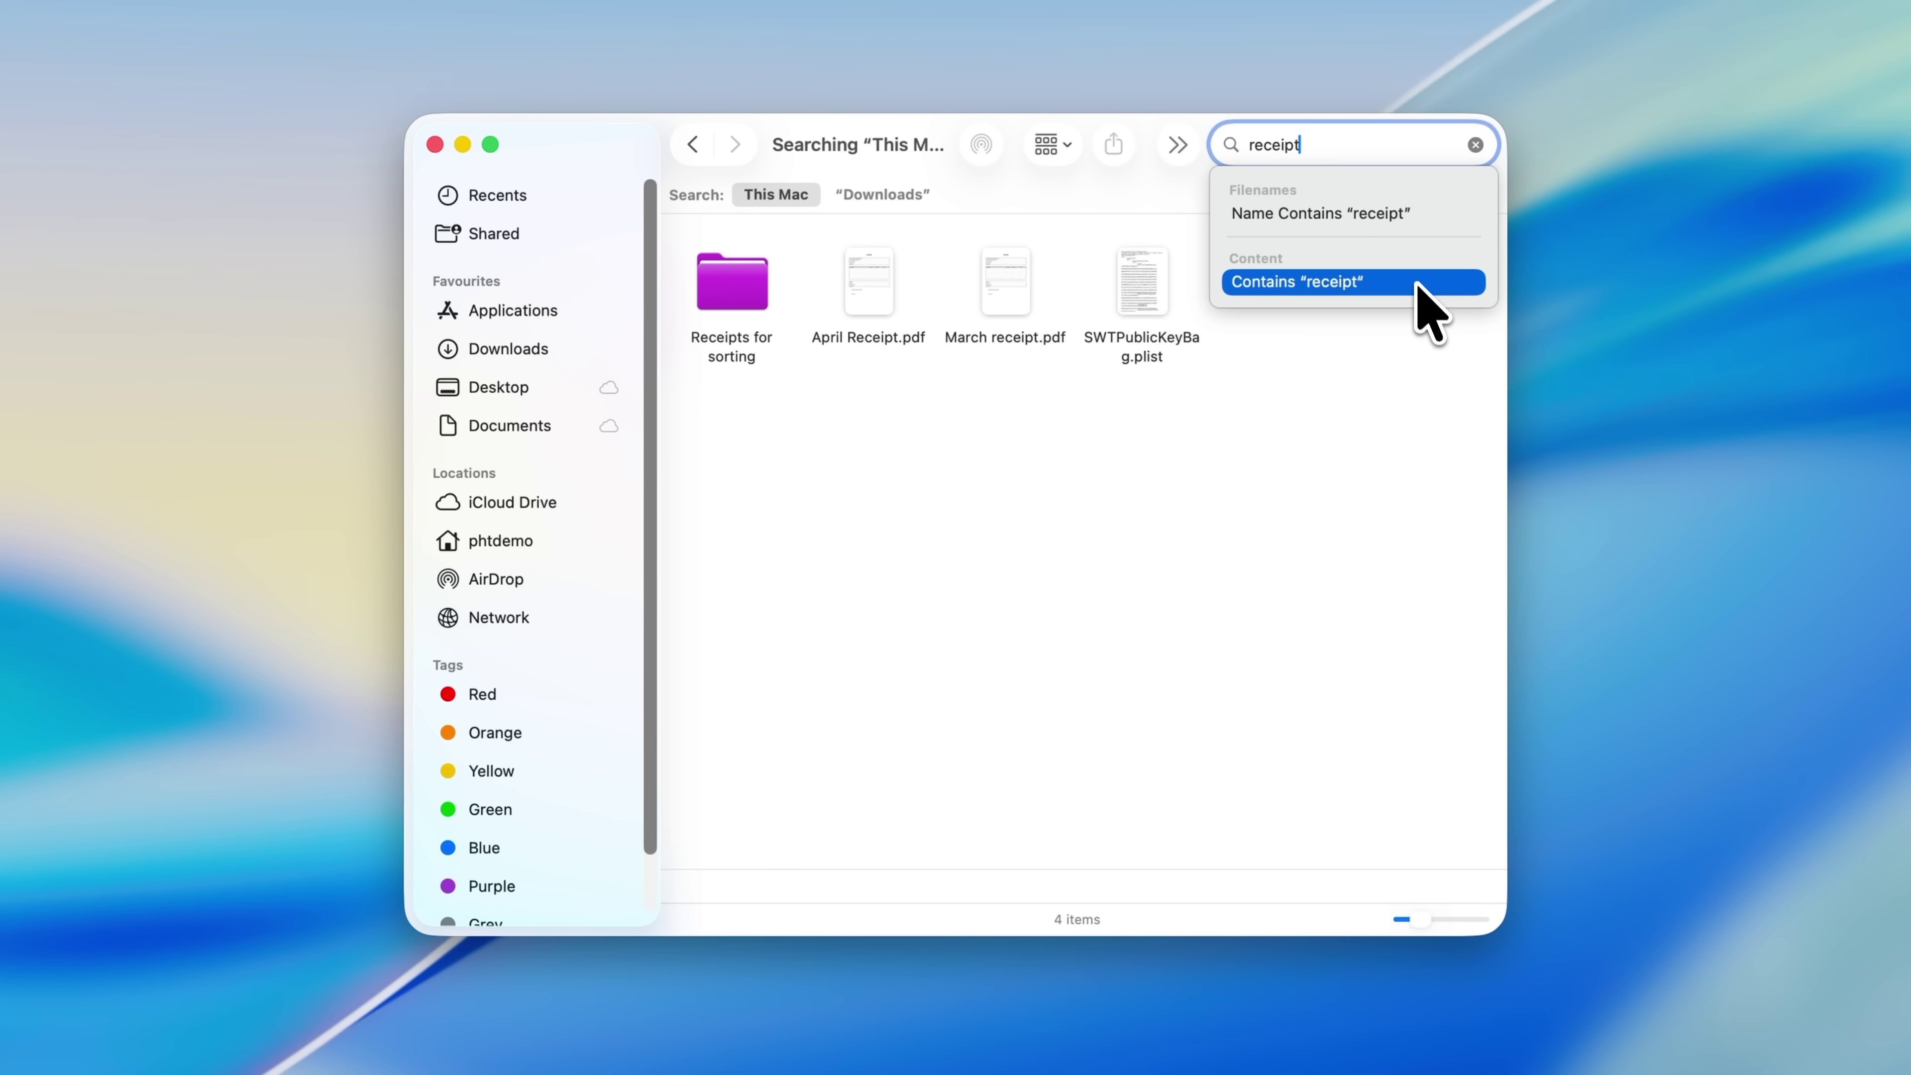
click(1395, 217)
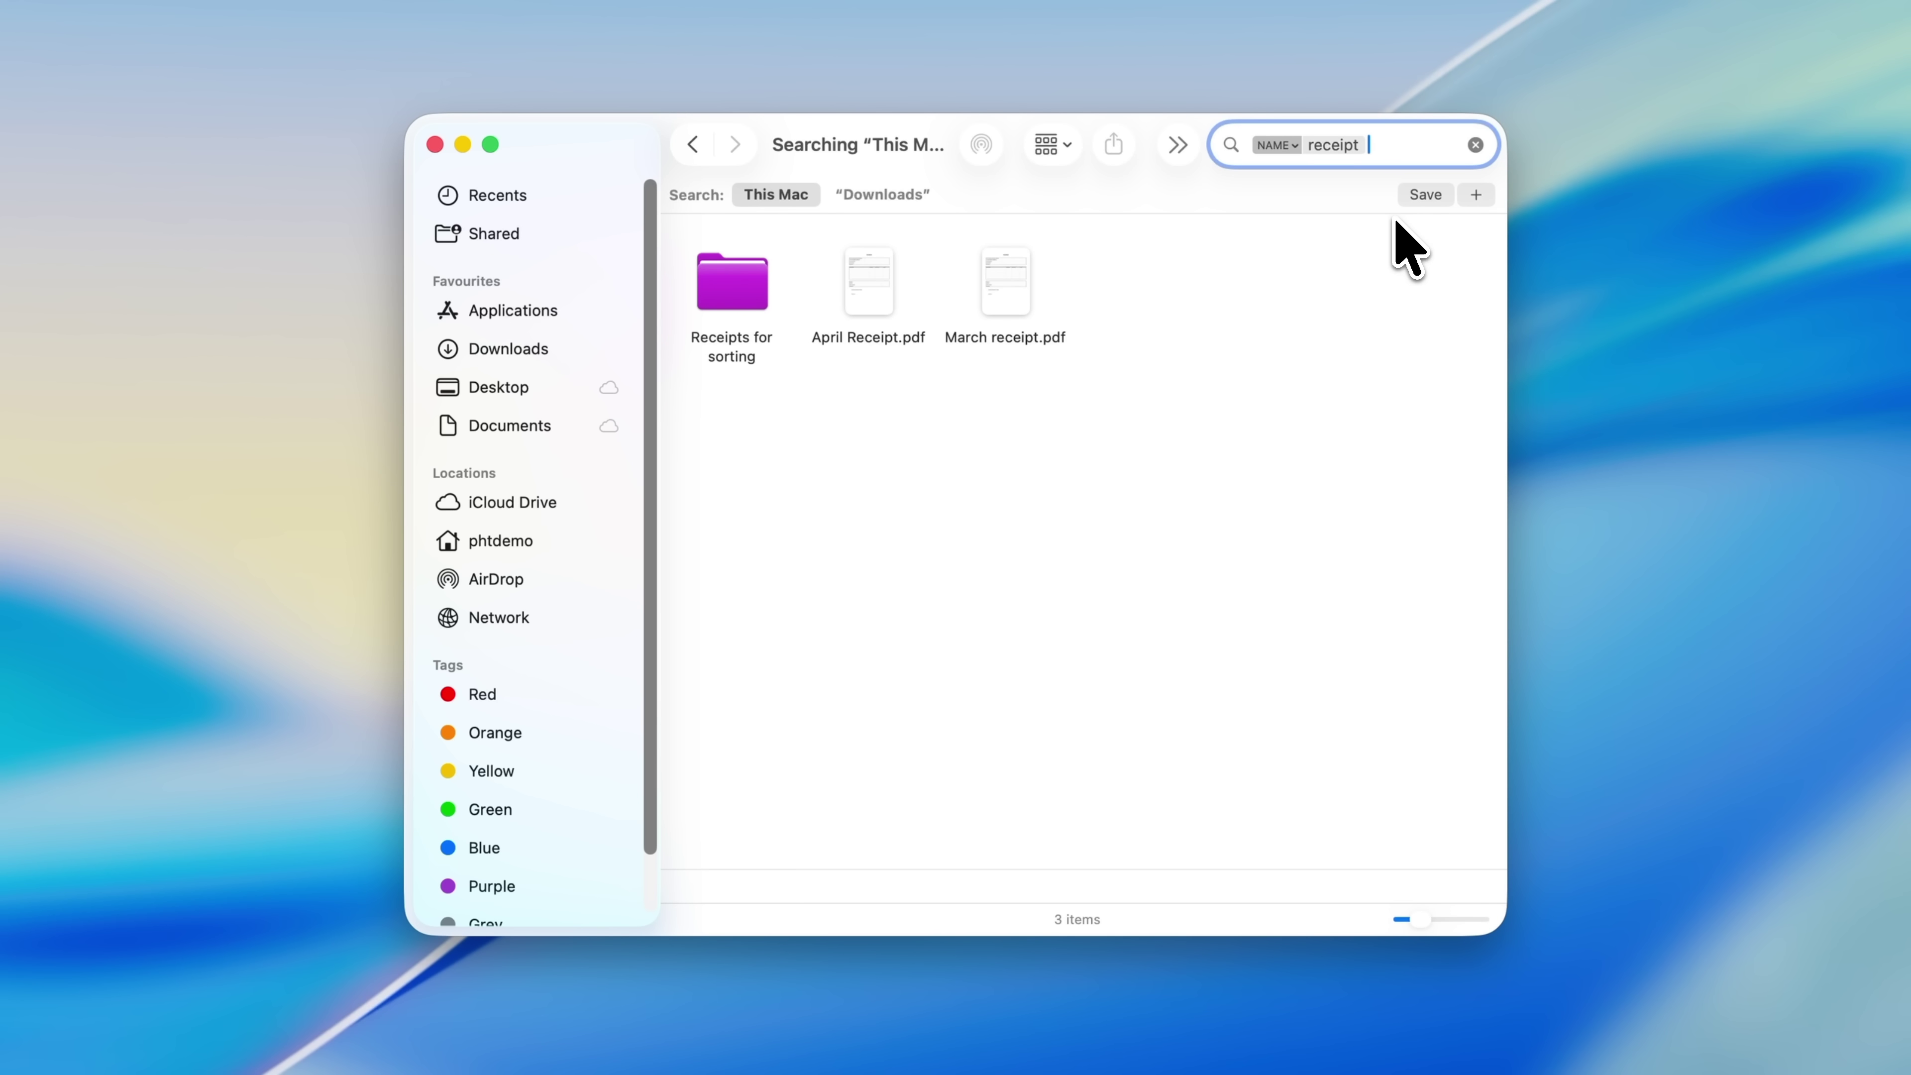
click(1422, 194)
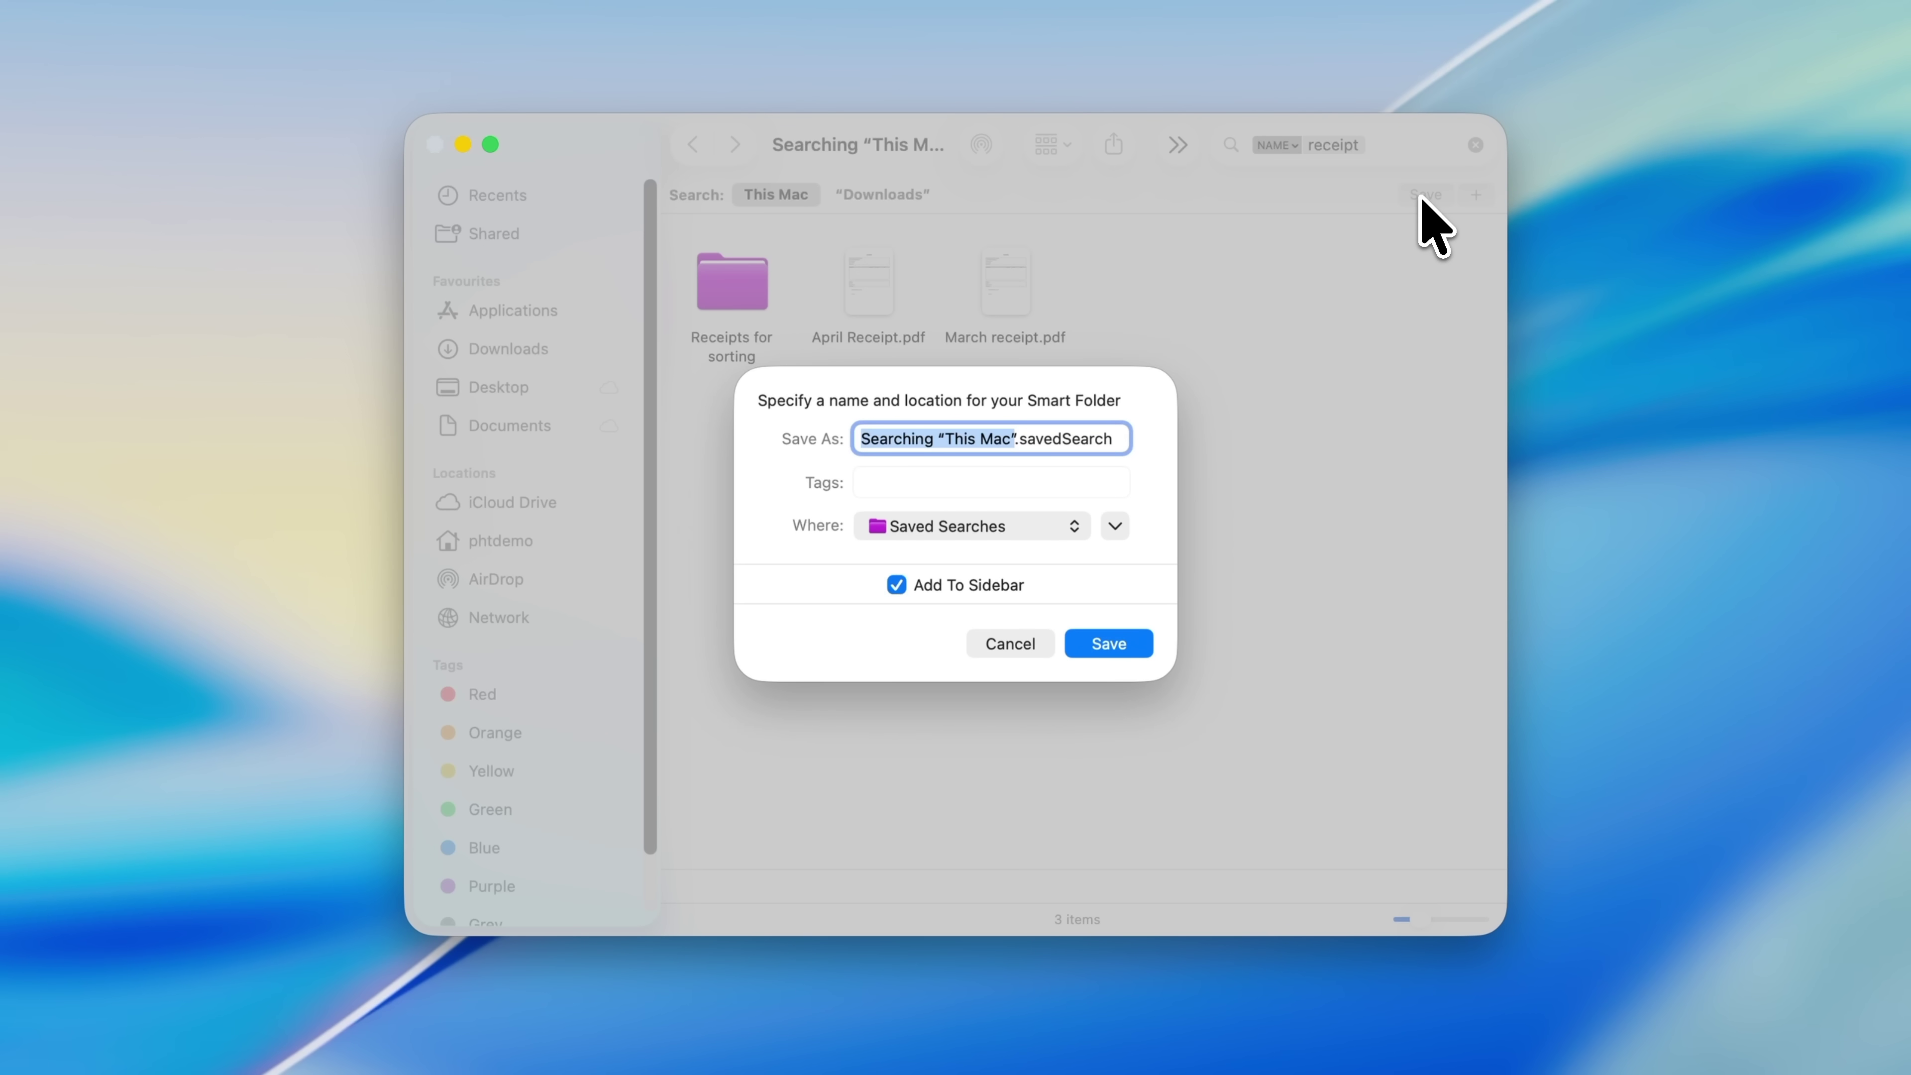
Save the search as 'Receipts' on the Desktop and open Receipts.savedSearch.
text(Receipts)
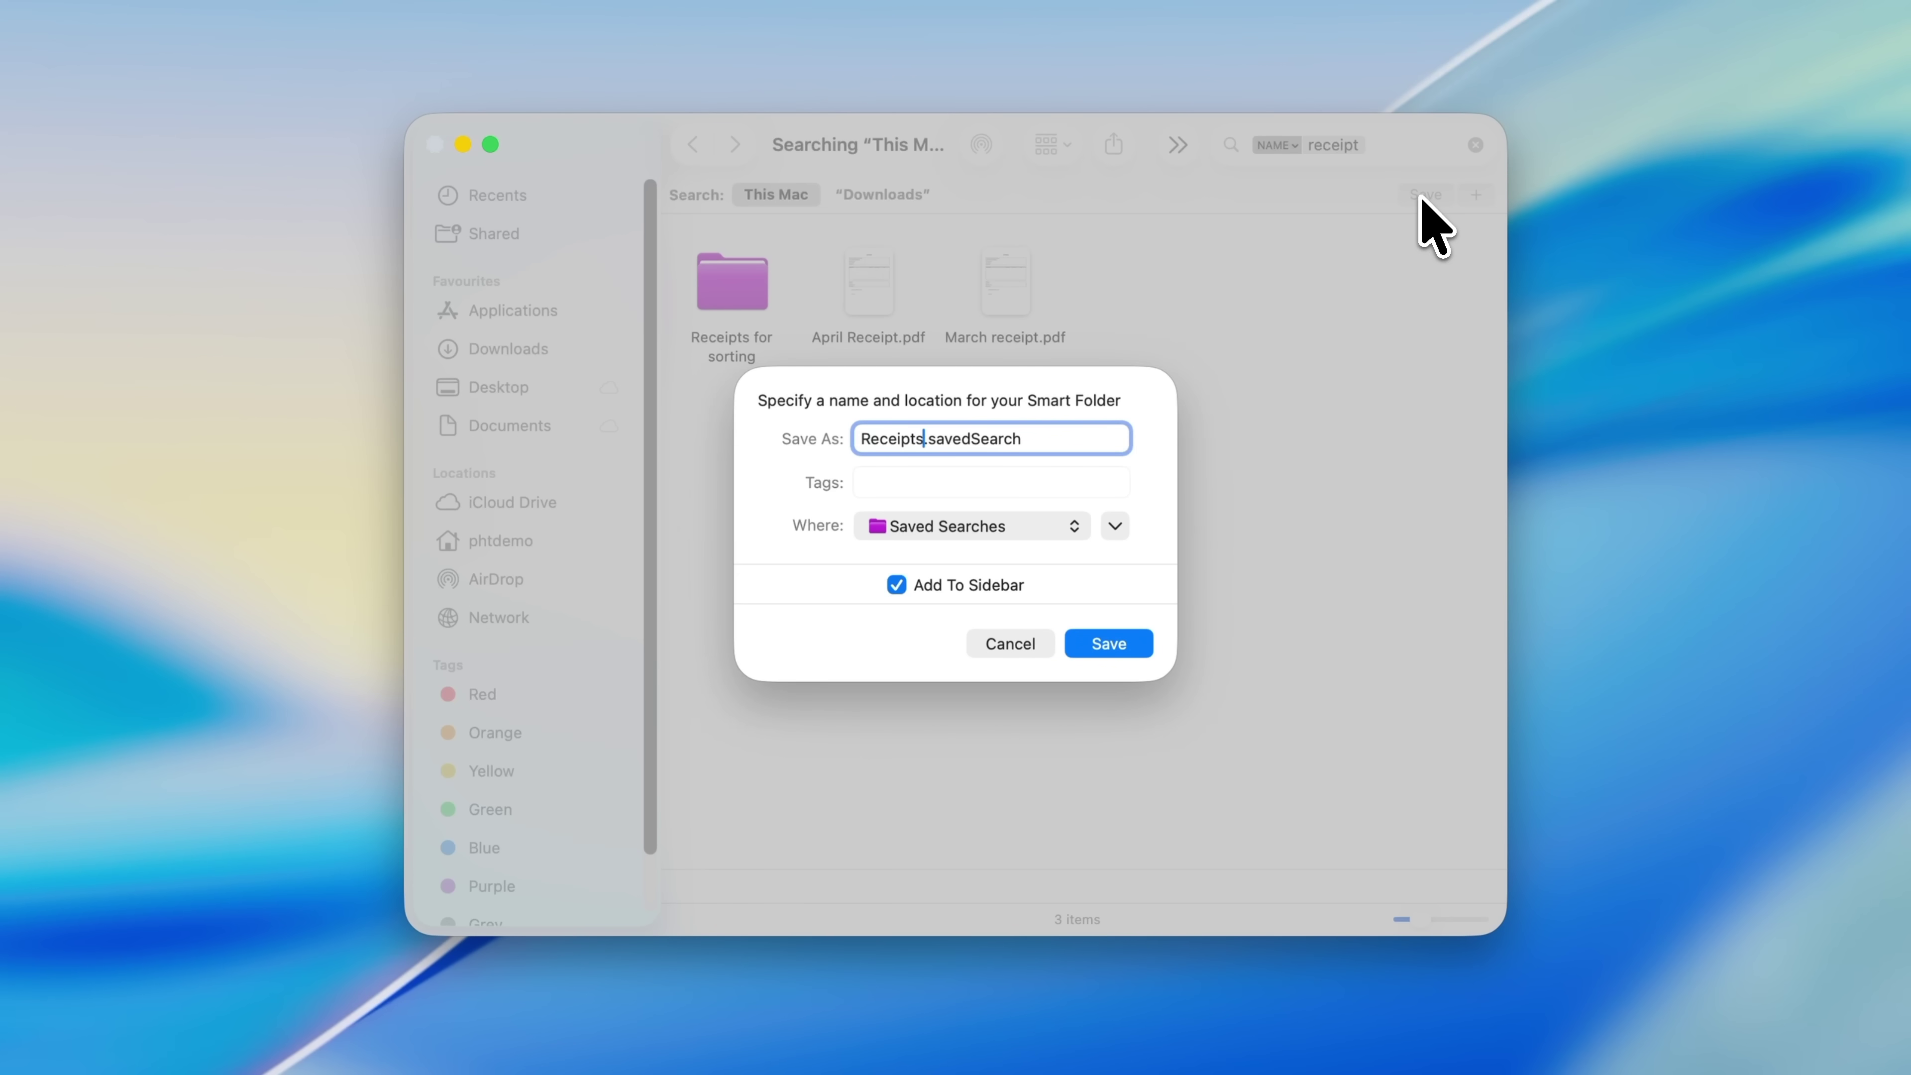
click(1115, 525)
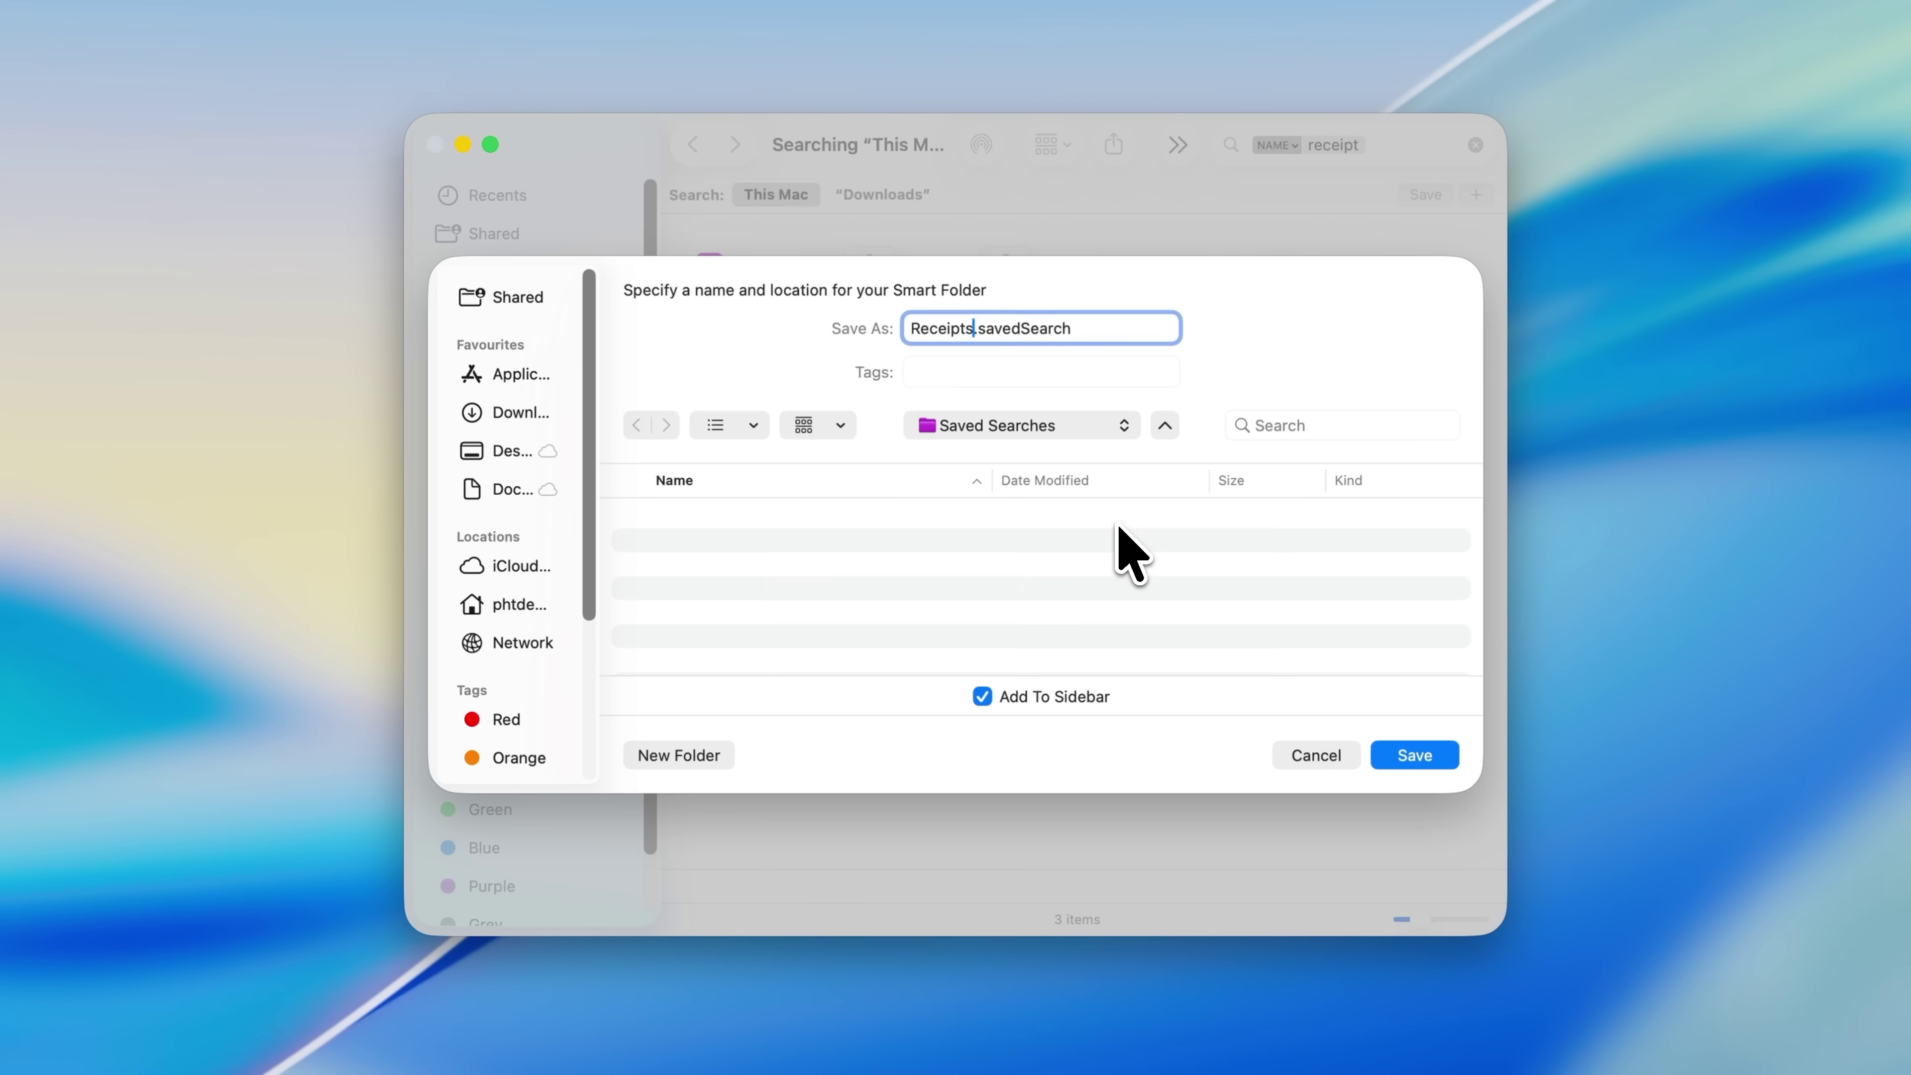
click(487, 460)
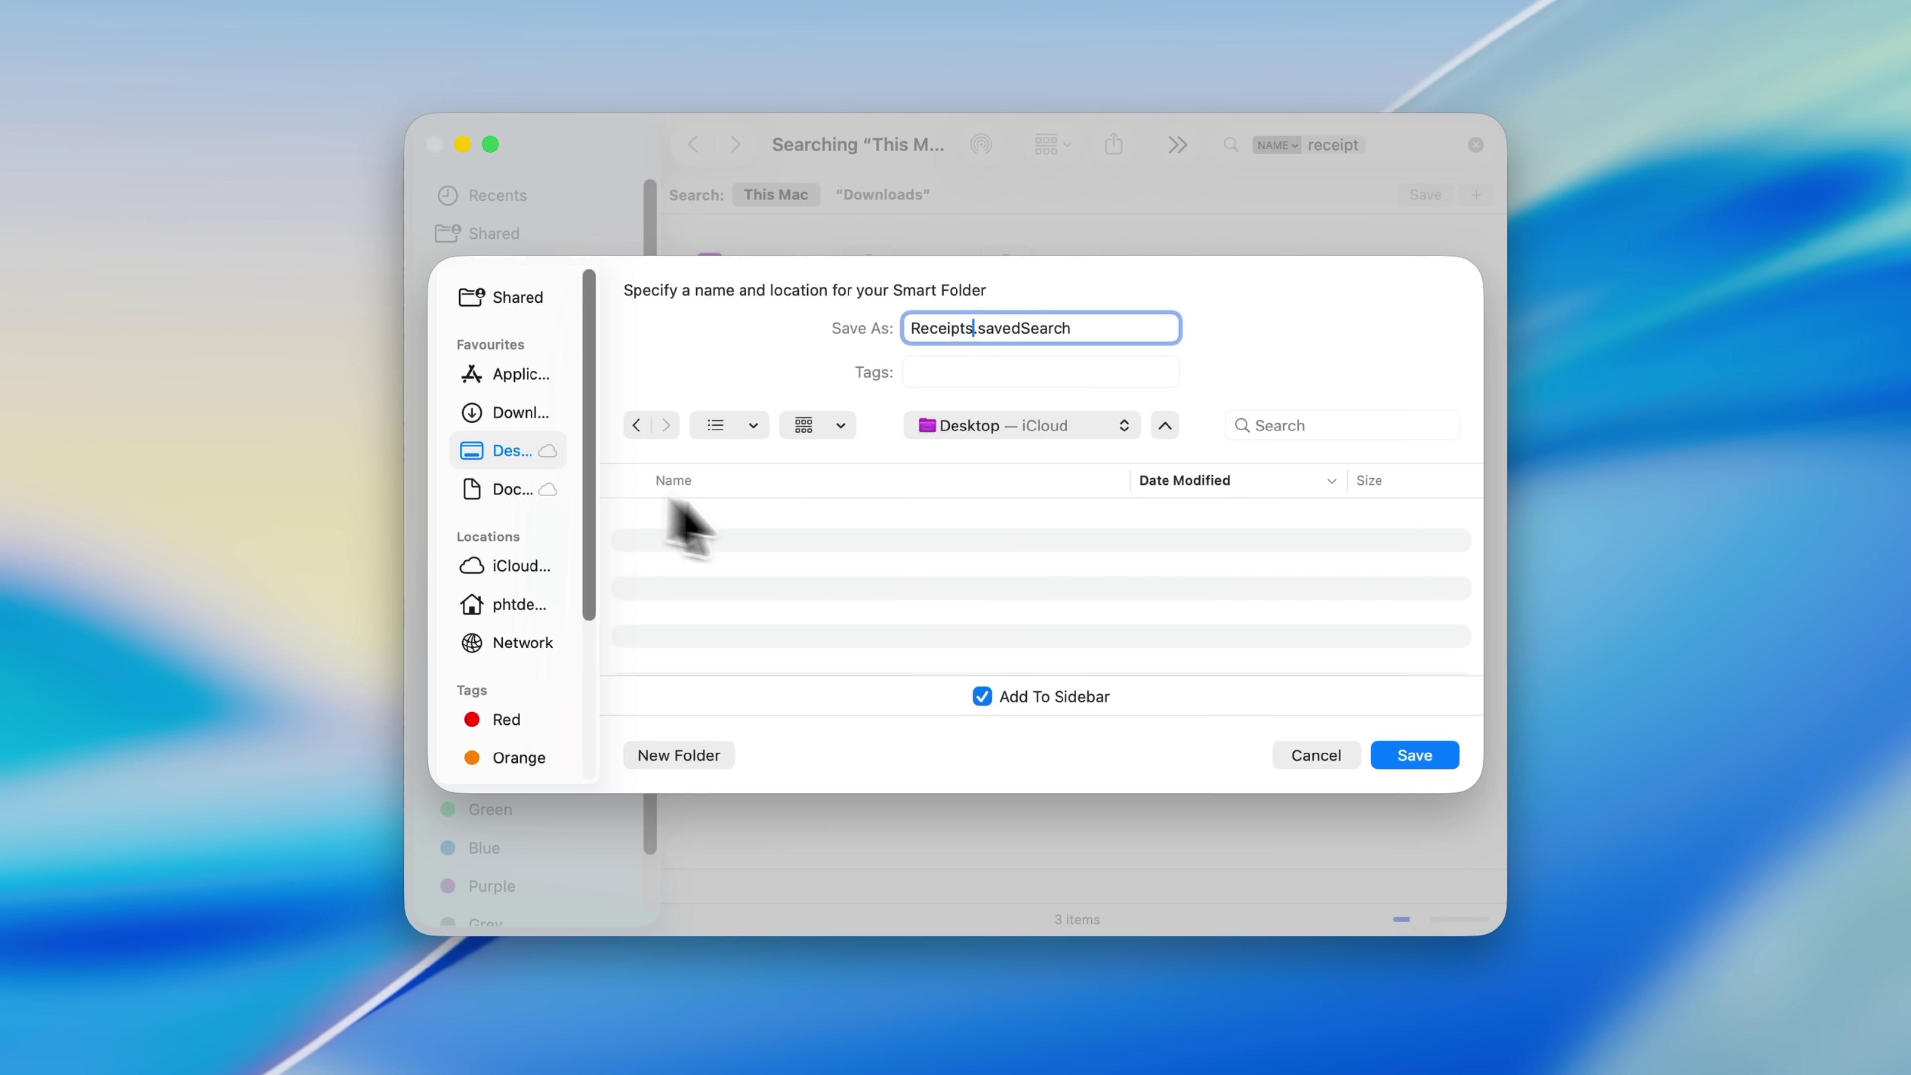
click(1440, 755)
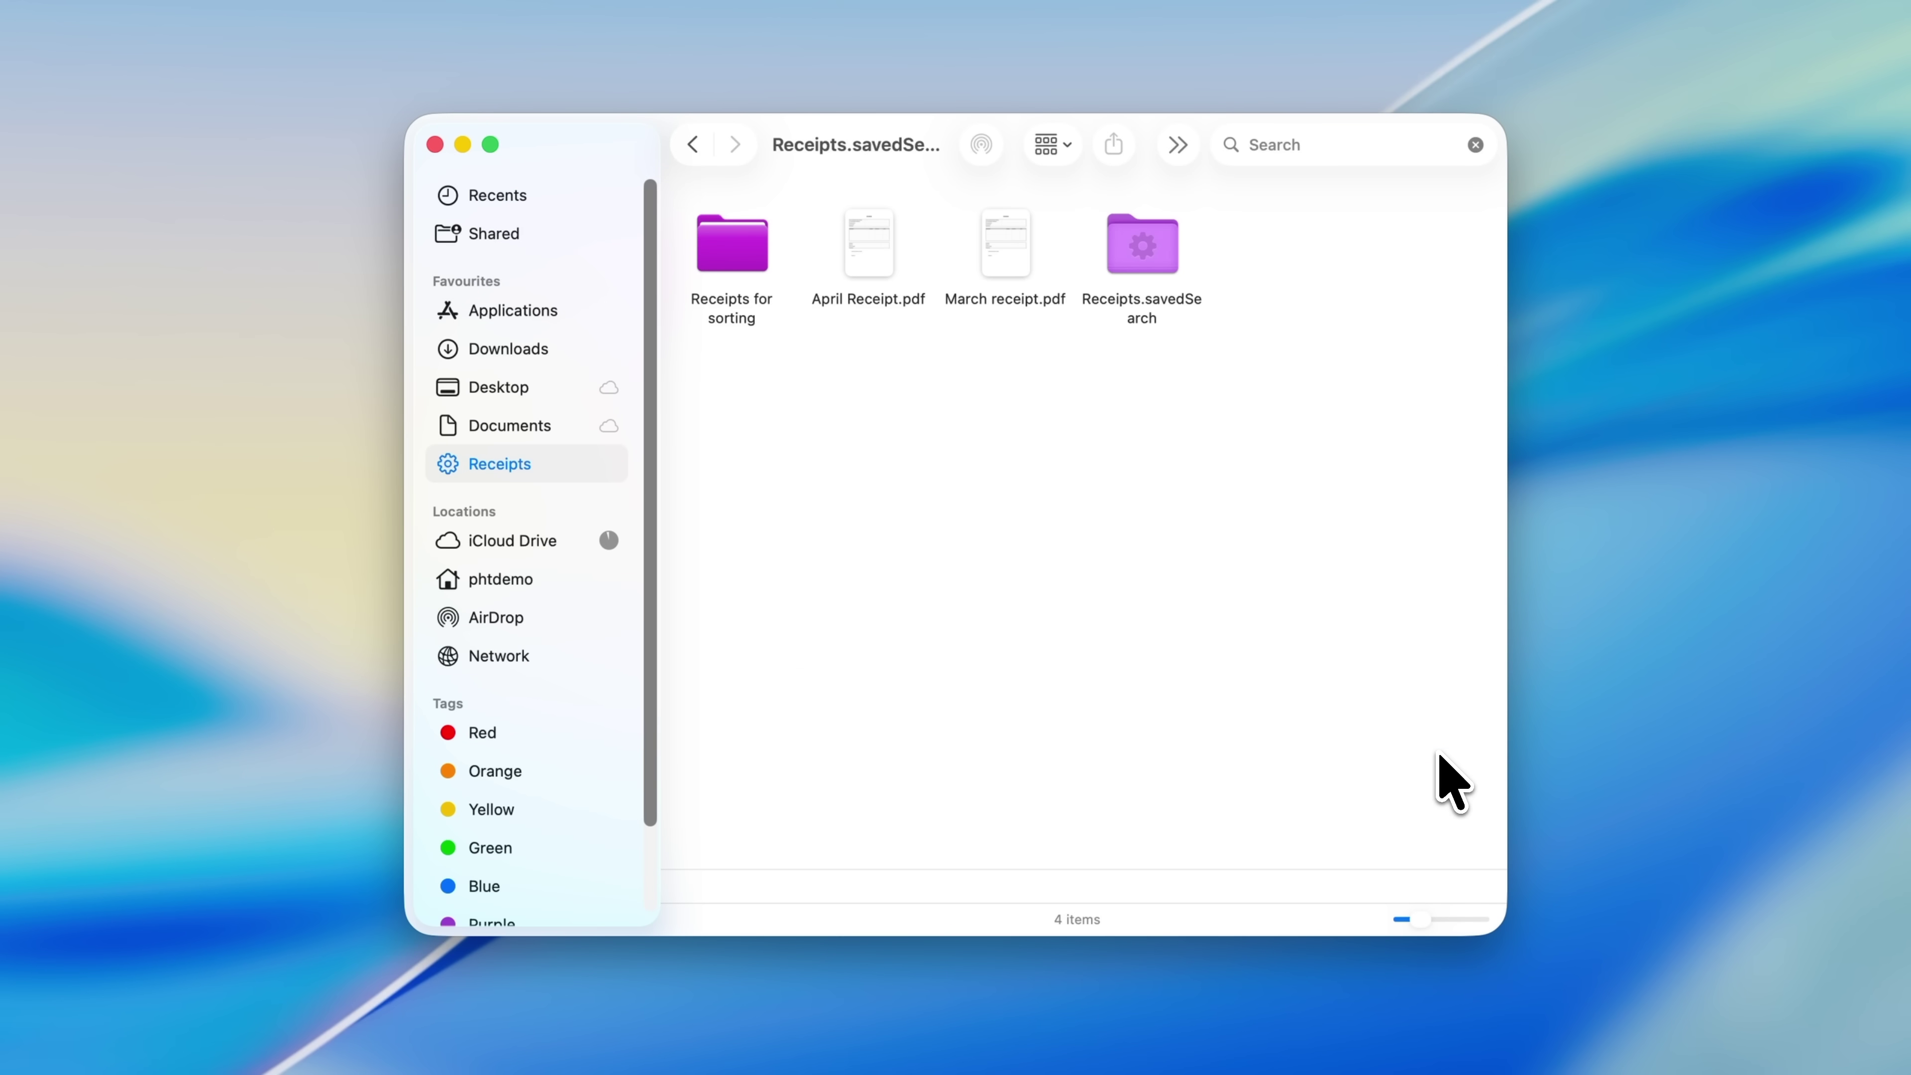
click(498, 390)
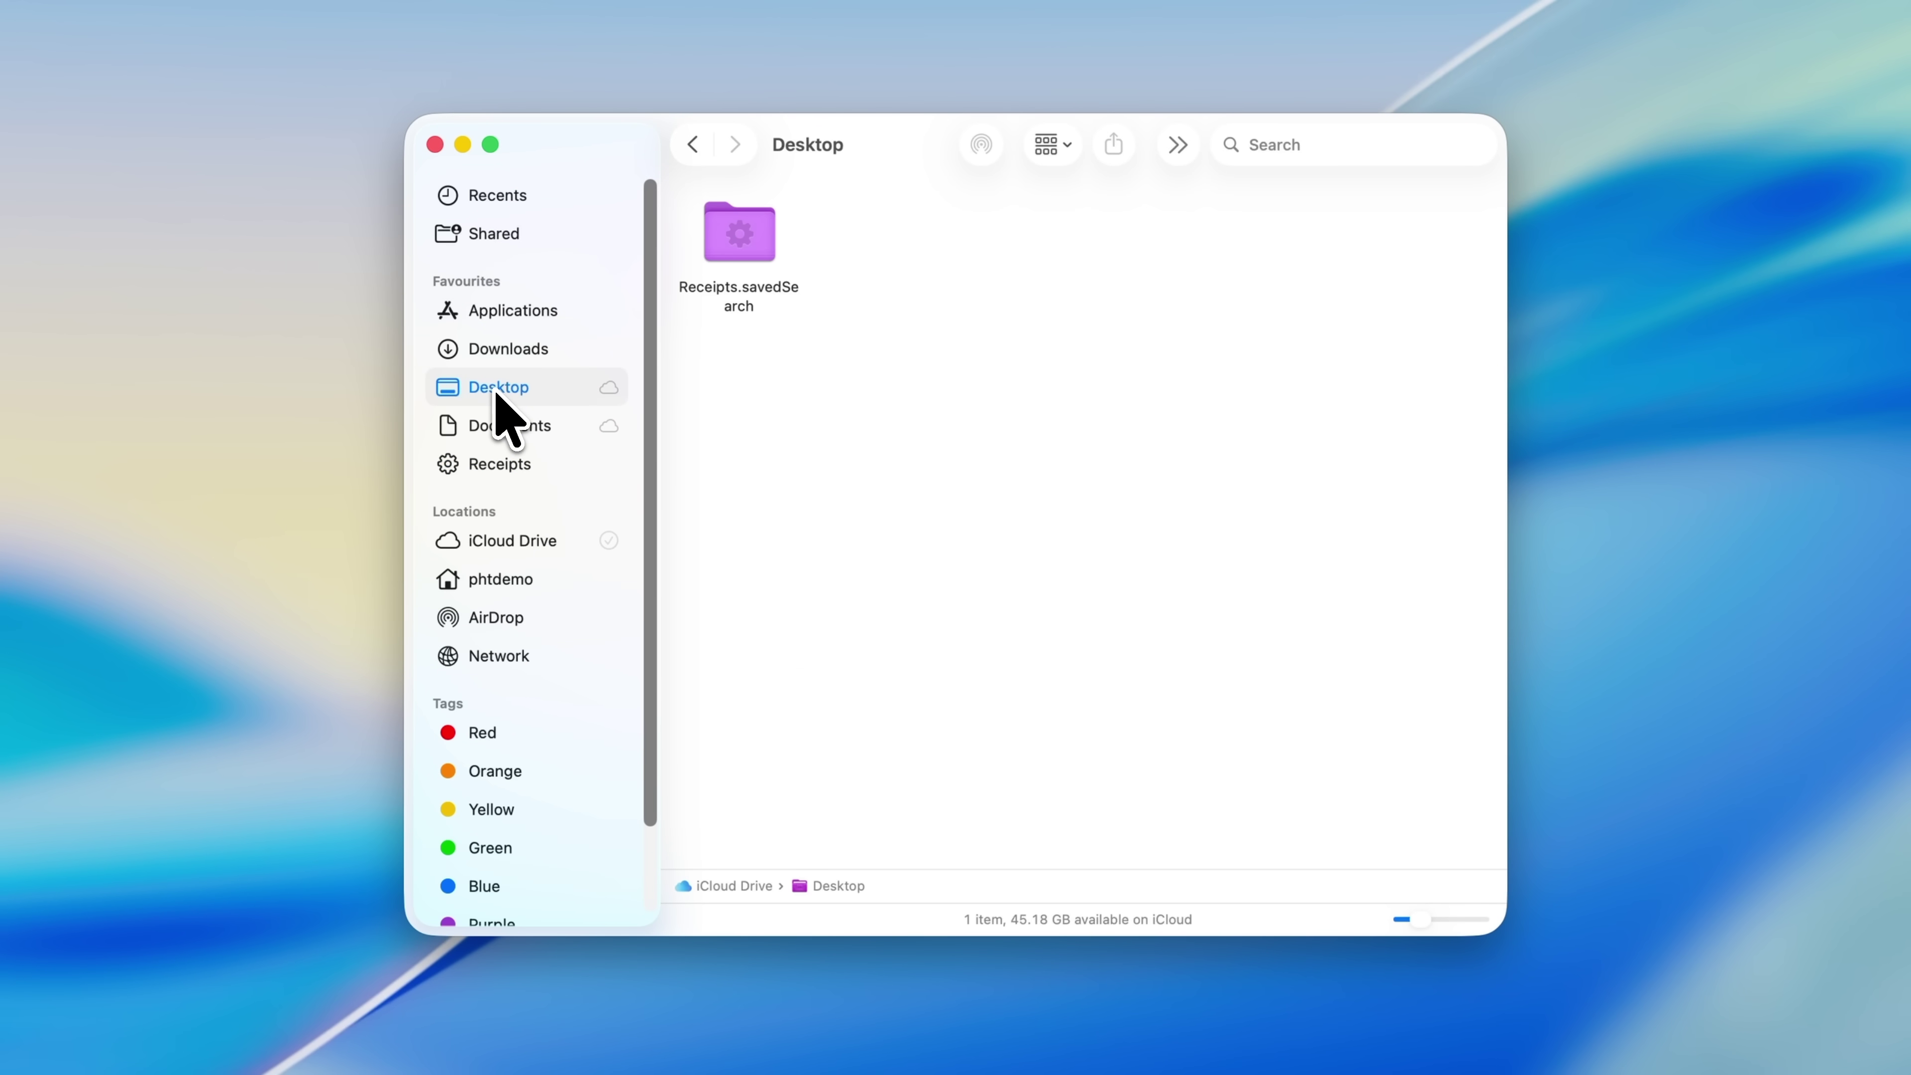
double_click(753, 241)
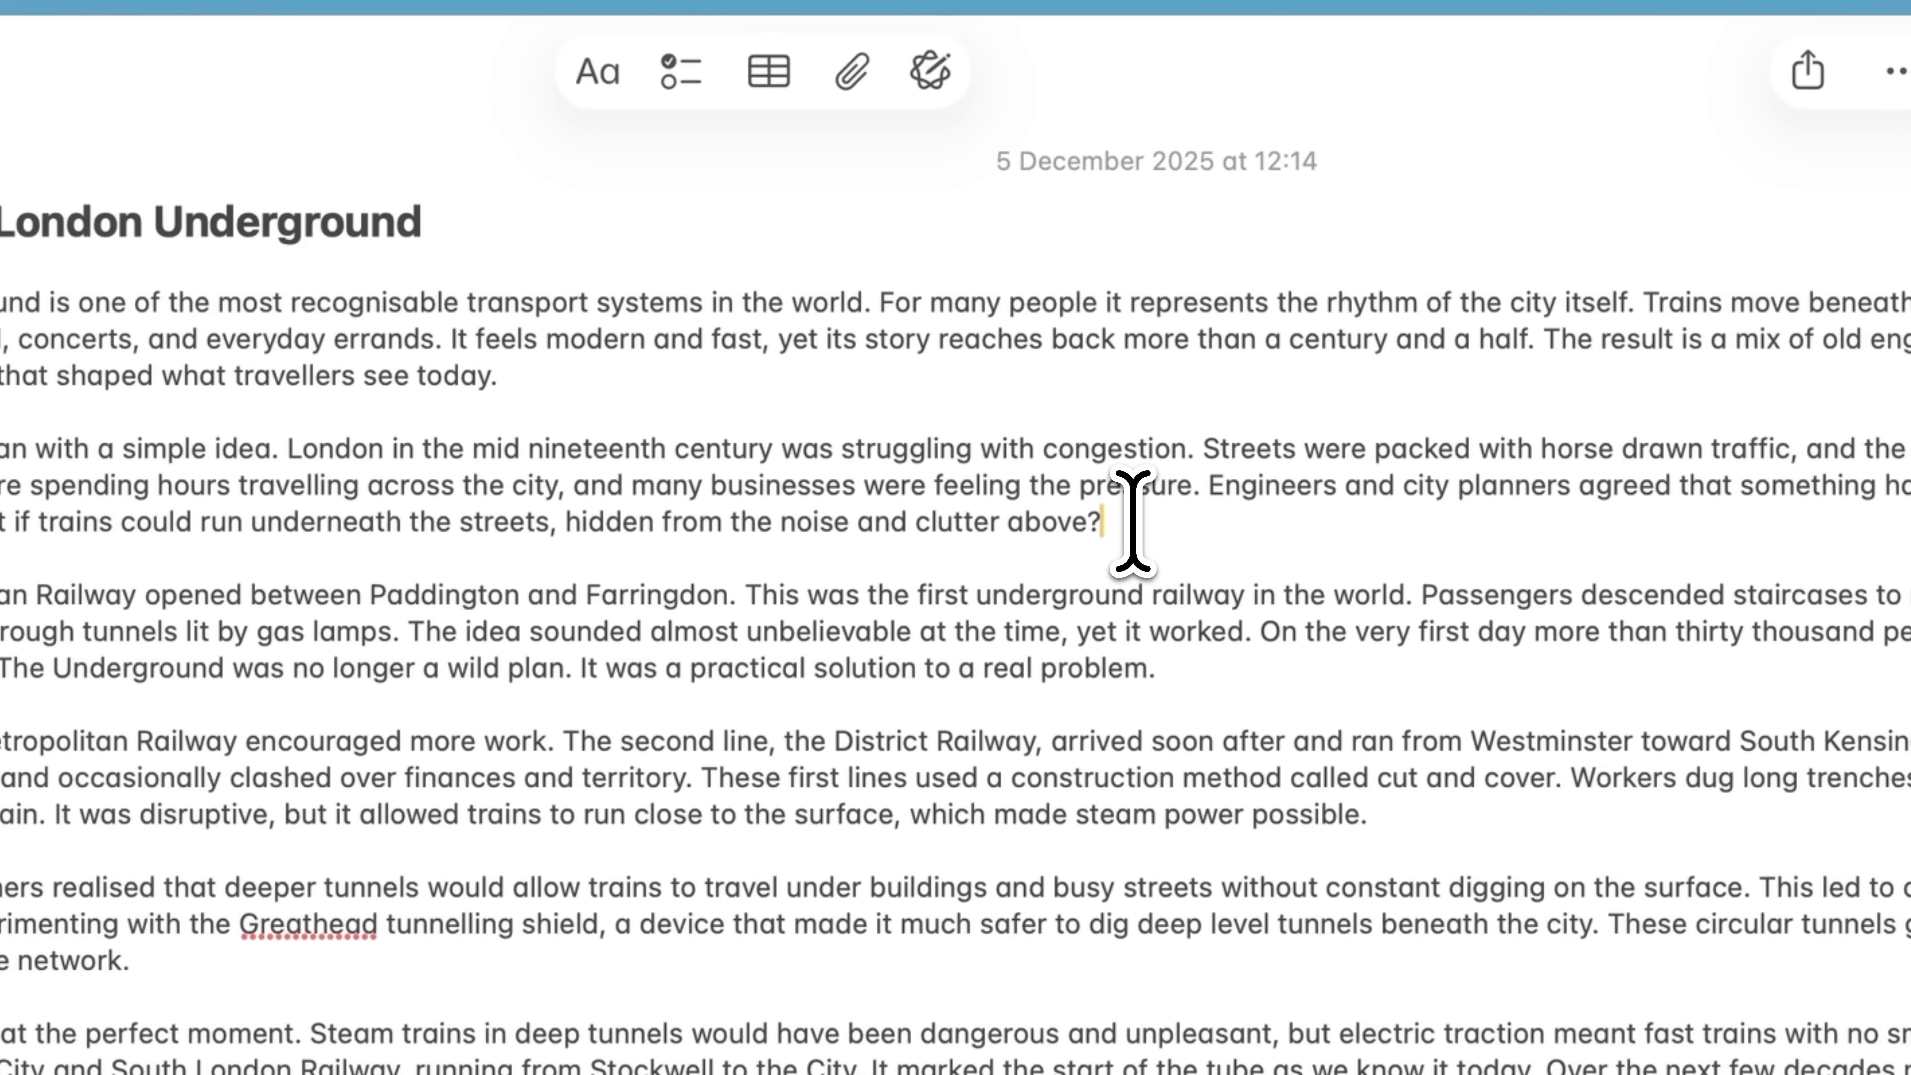
Backspace away 'above?' and forward-delete 'The Underground' from the second paragraph's start.
click(1003, 235)
key(BackSpace)
key(BackSpace)
key(BackSpace)
key(BackSpace)
key(BackSpace)
key(BackSpace)
key(BackSpace)
key(BackSpace)
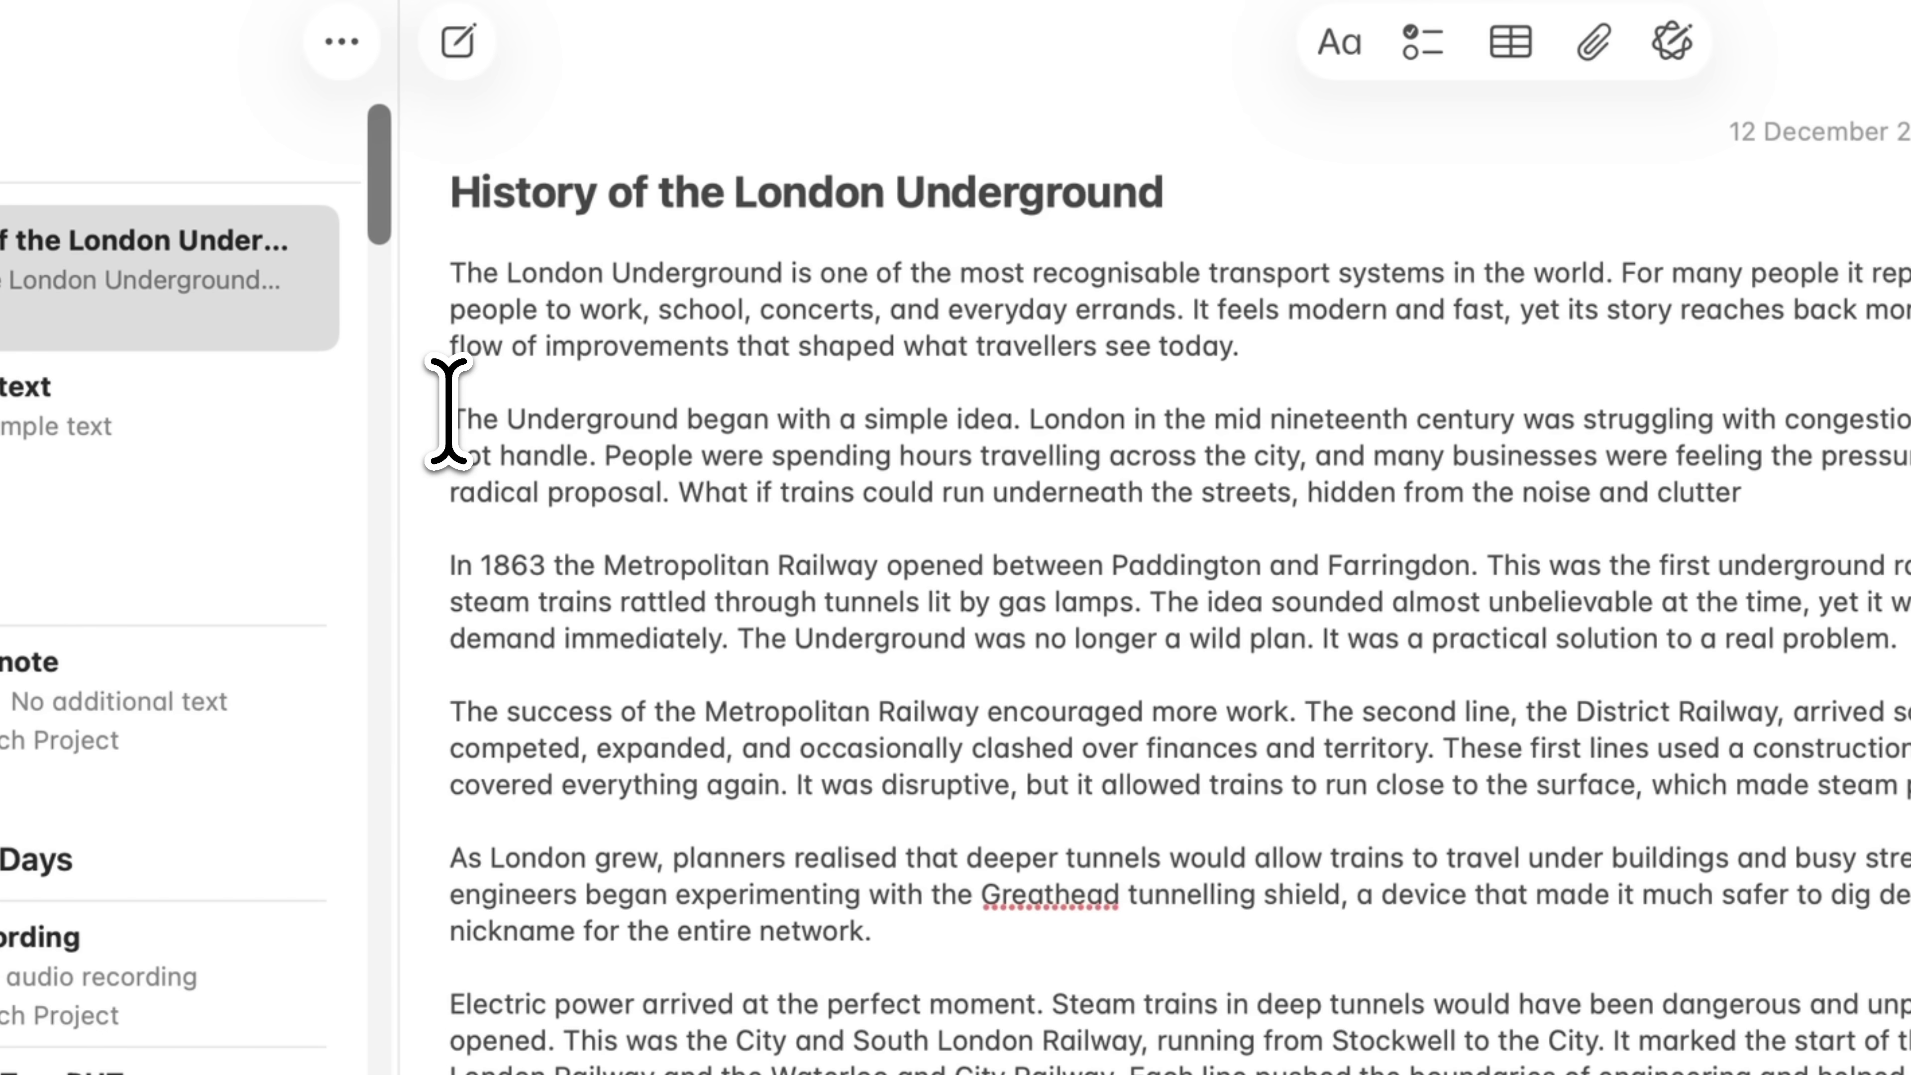
click(449, 412)
key(BackSpace)
key(Return)
key(Delete)
key(Delete)
key(Delete)
key(Delete)
key(Delete)
key(Delete)
key(Delete)
key(Delete)
key(Delete)
key(Delete)
key(Delete)
key(Delete)
key(Delete)
key(Delete)
key(Delete)
key(Delete)
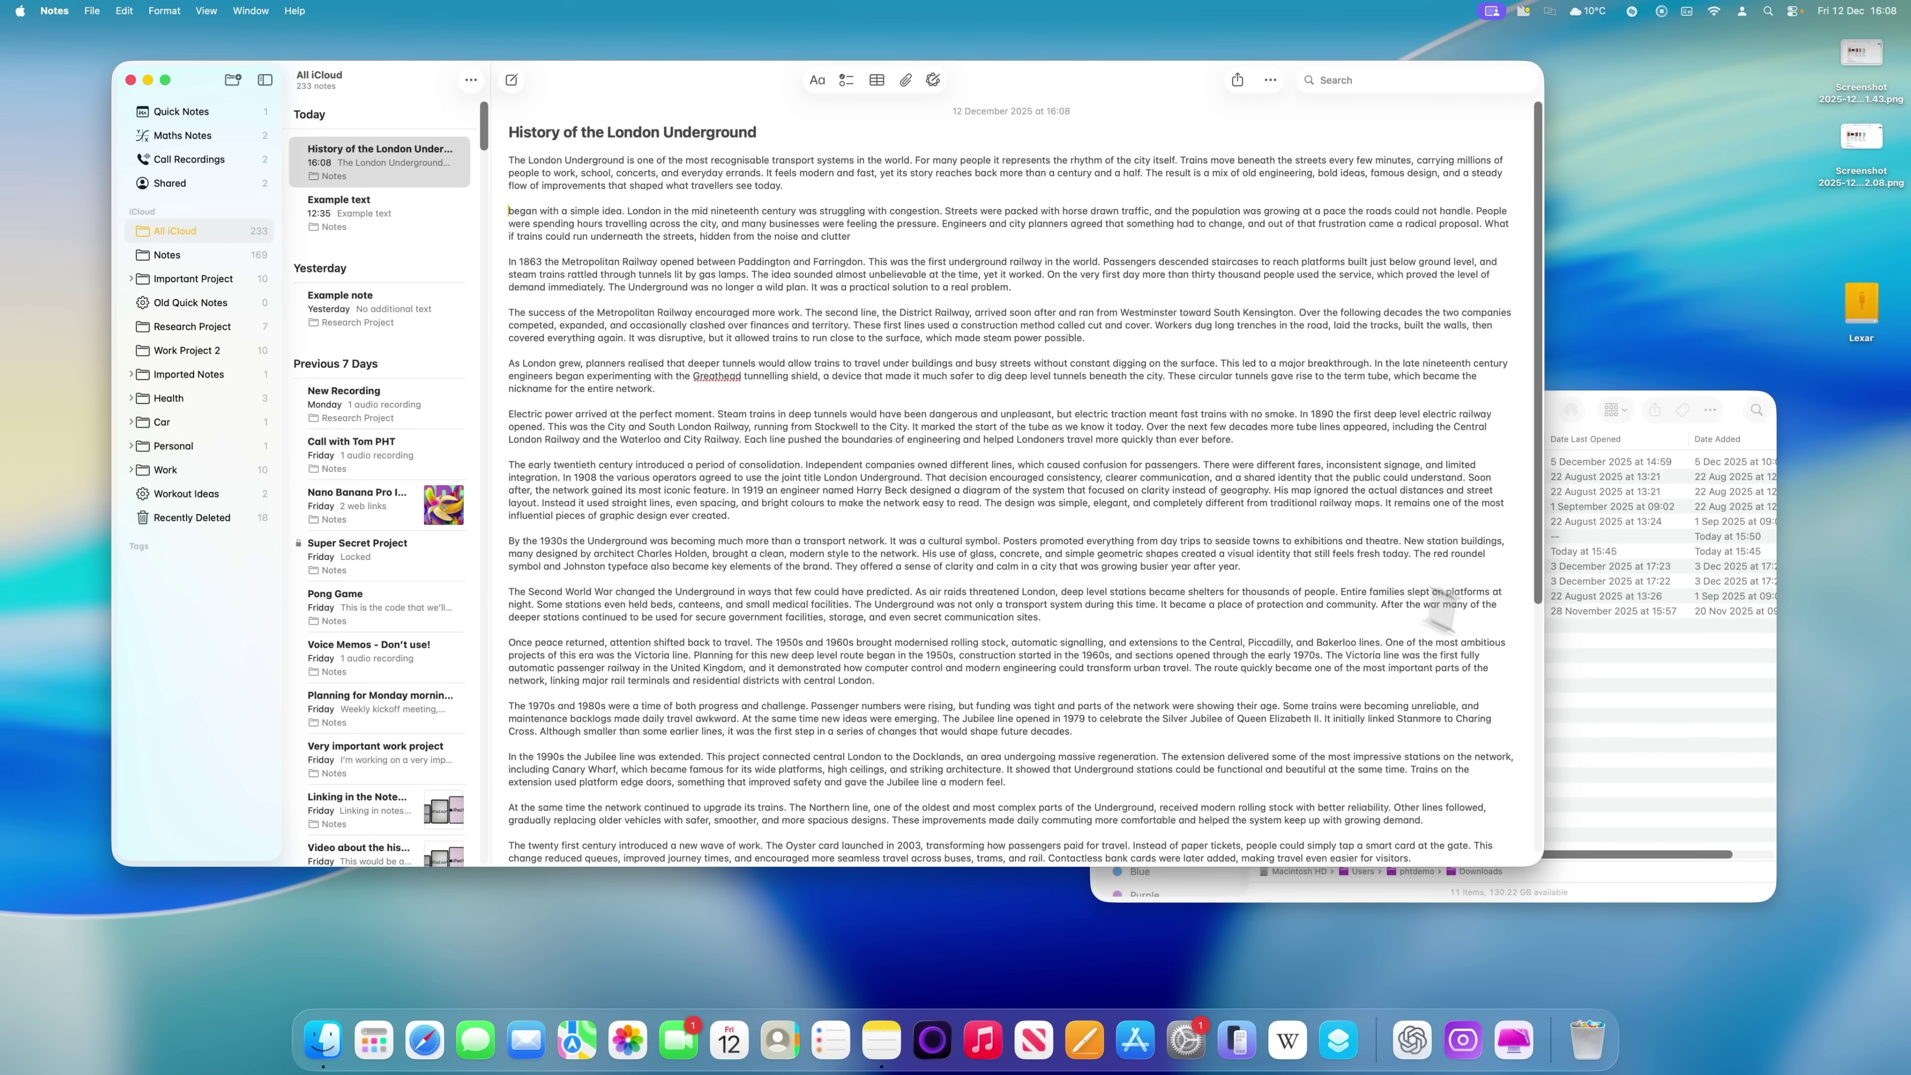
Move DSC03923.heic from Downloads to the Trash with ⌘⌫.
click(1609, 686)
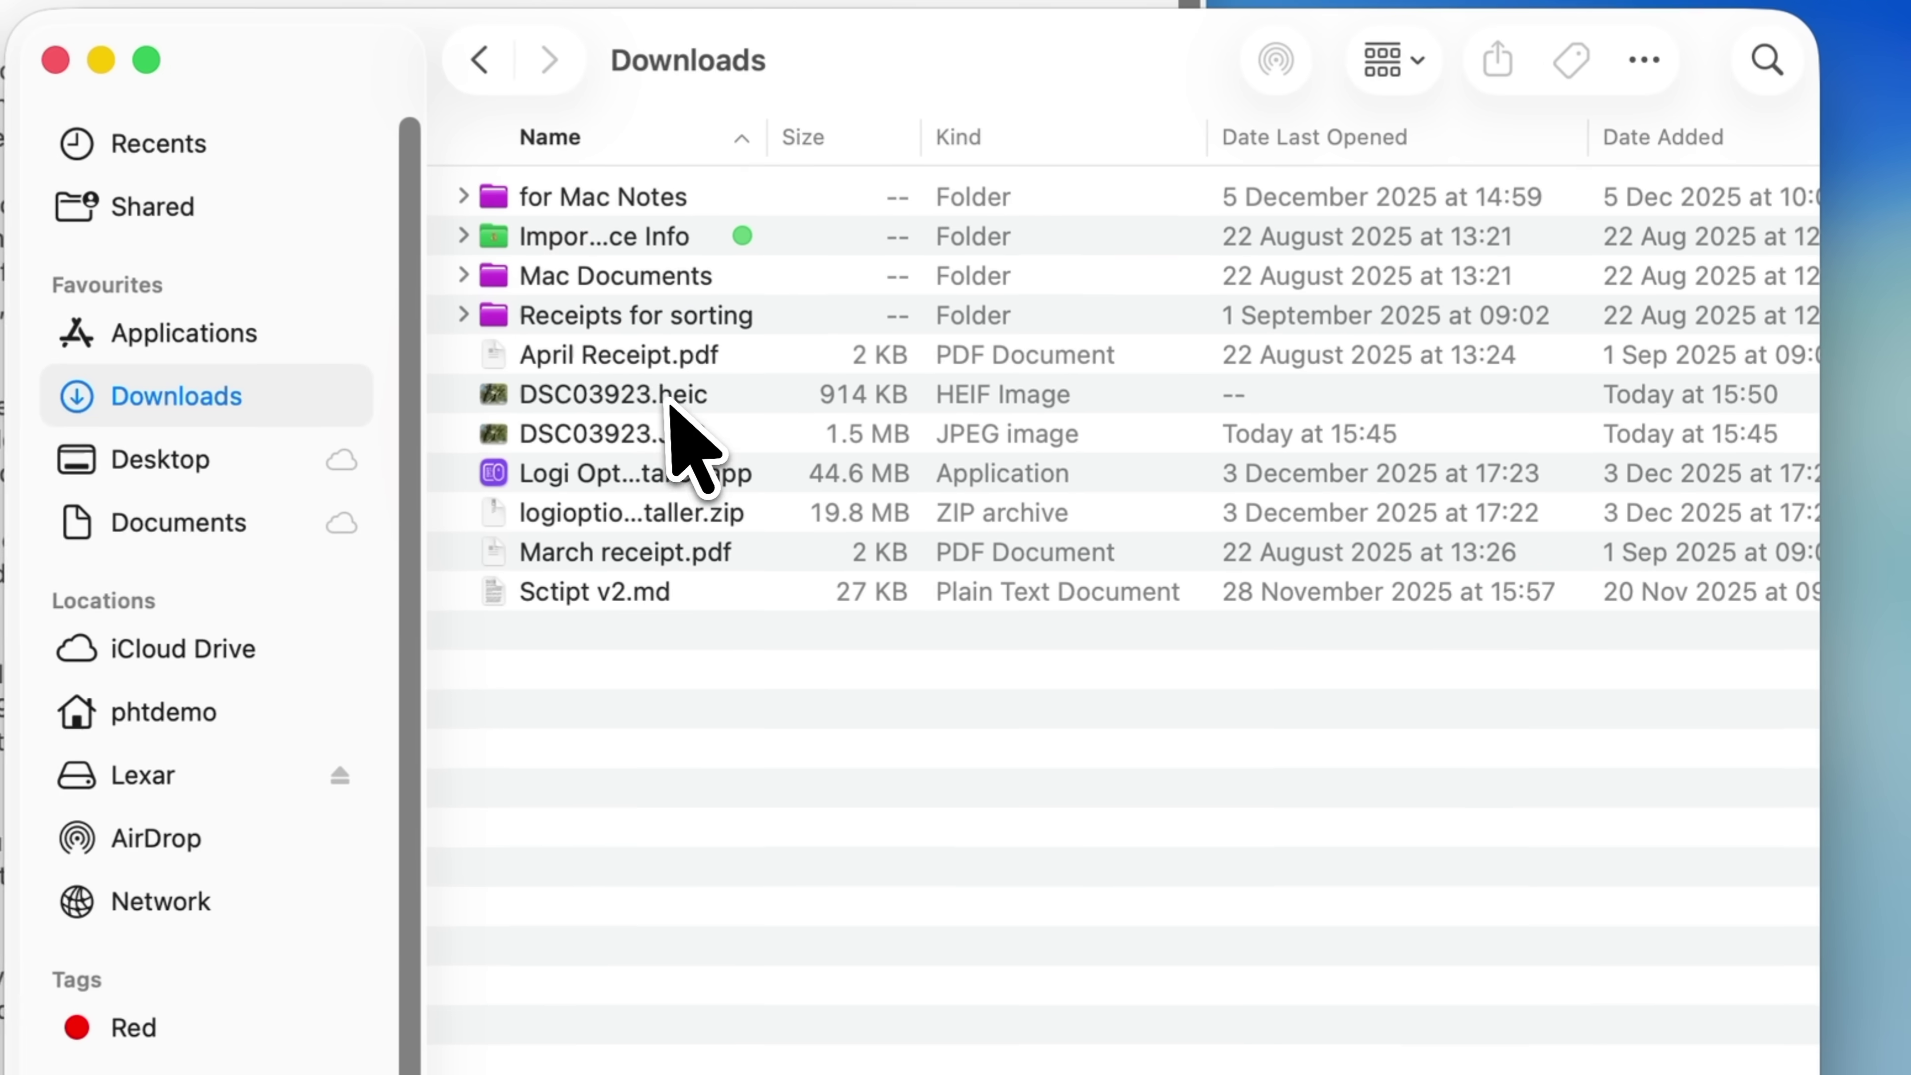
click(1335, 536)
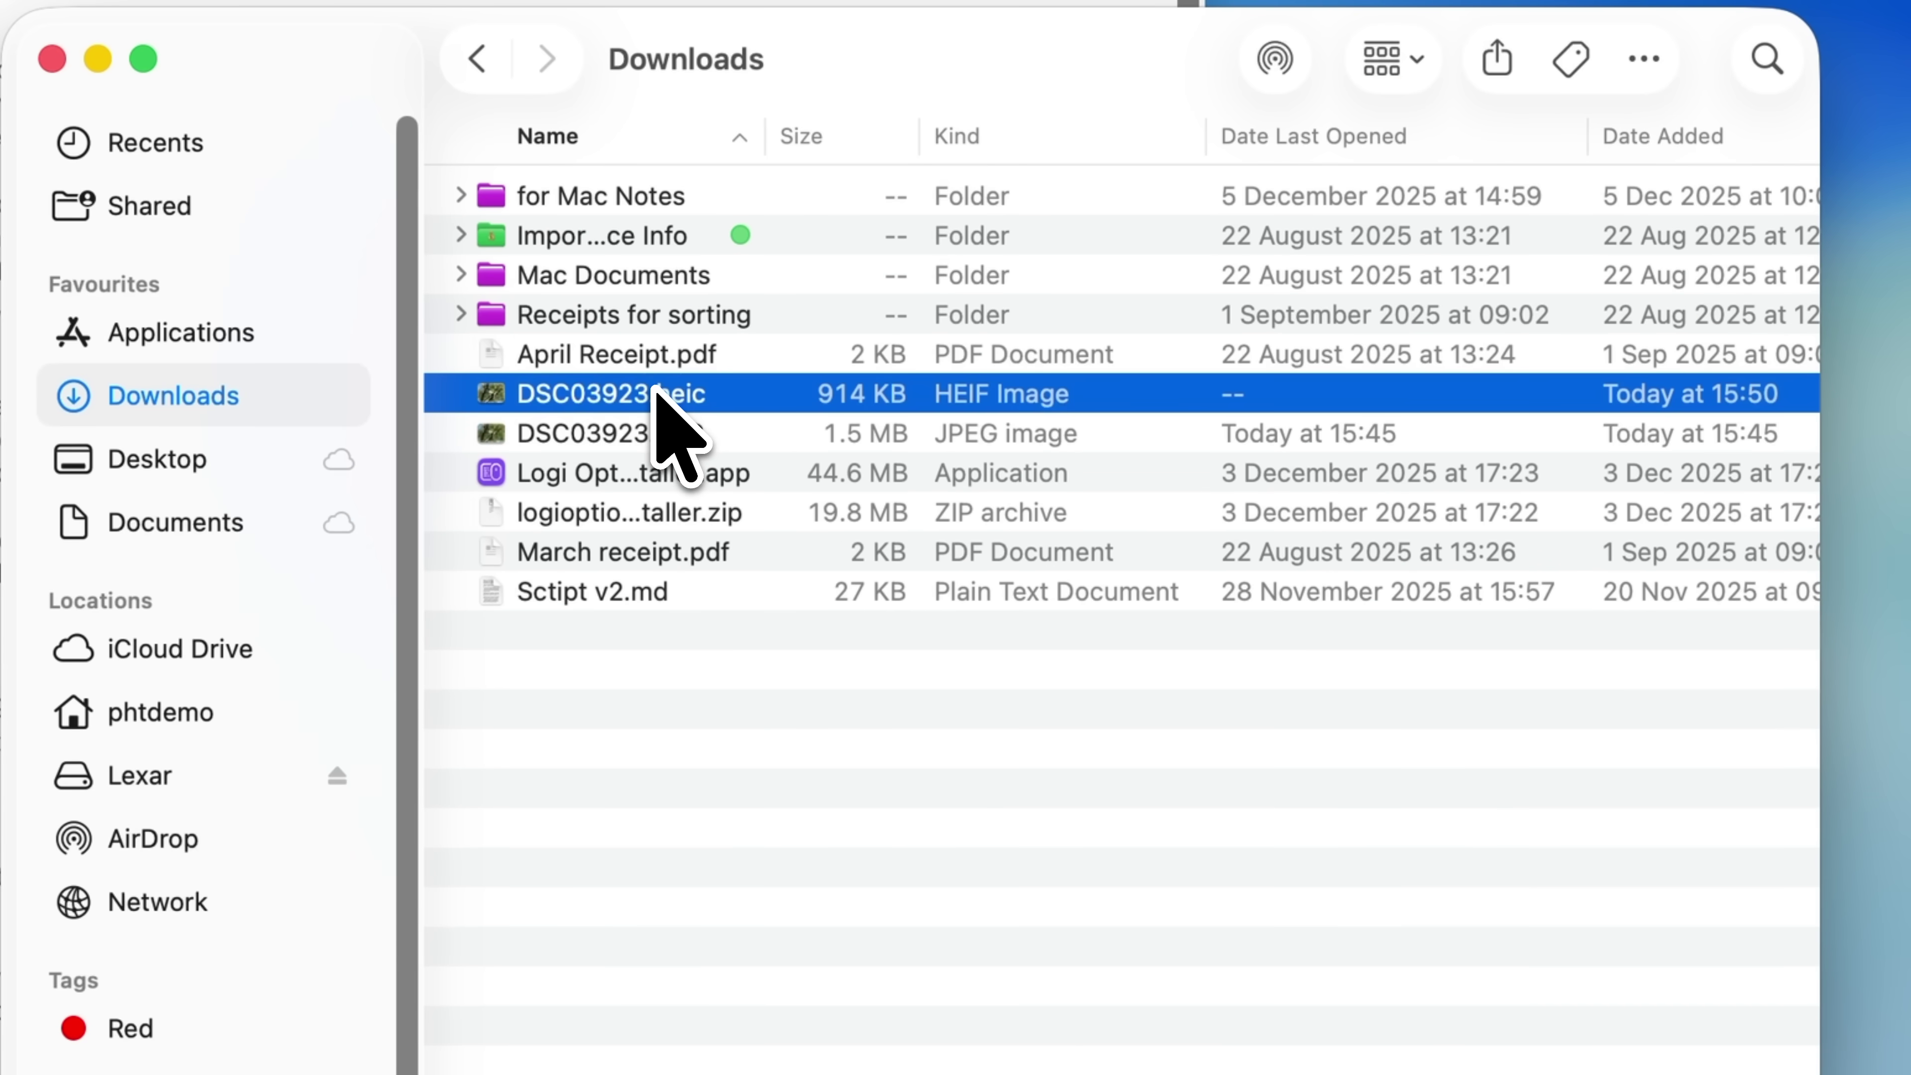
key(BackSpace)
key(super+BackSpace)
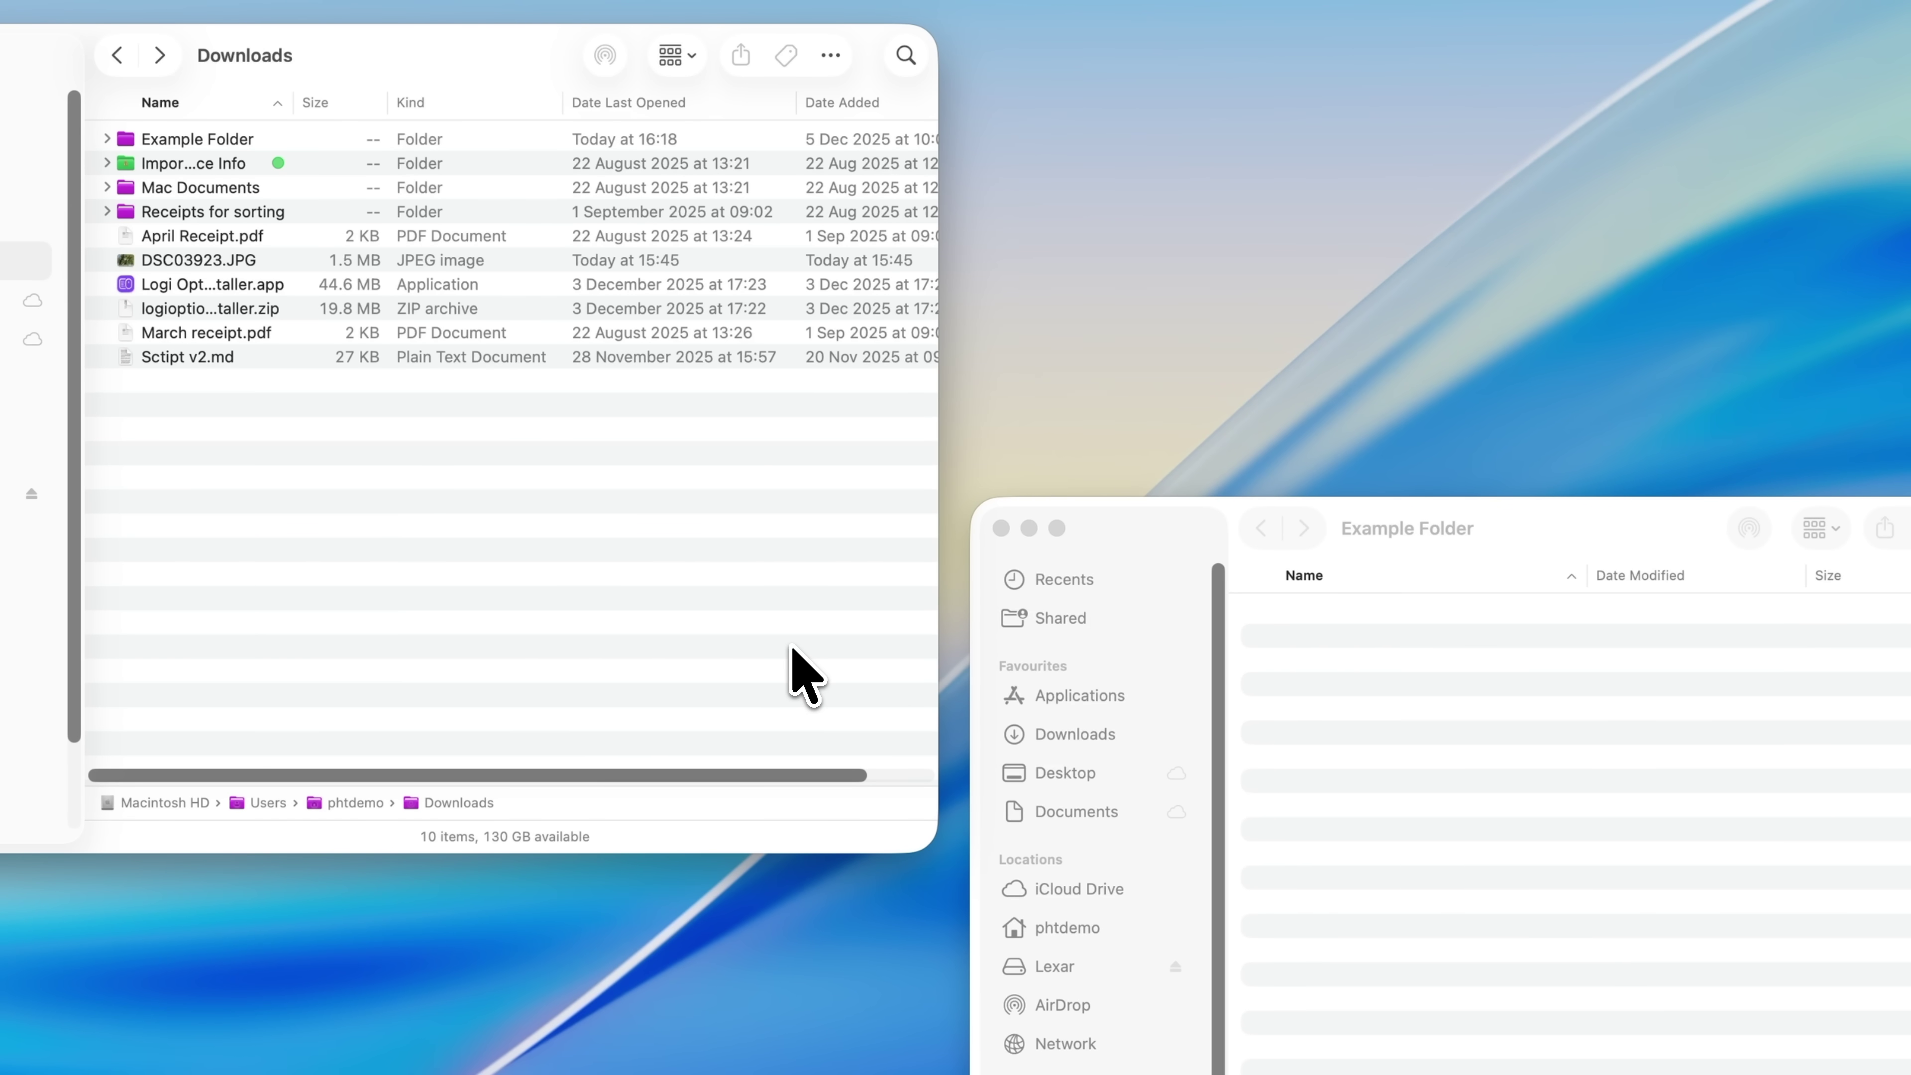
Paste a copy of DSC03923.JPG into Example Folder, then delete that copy.
click(194, 260)
key(super+c)
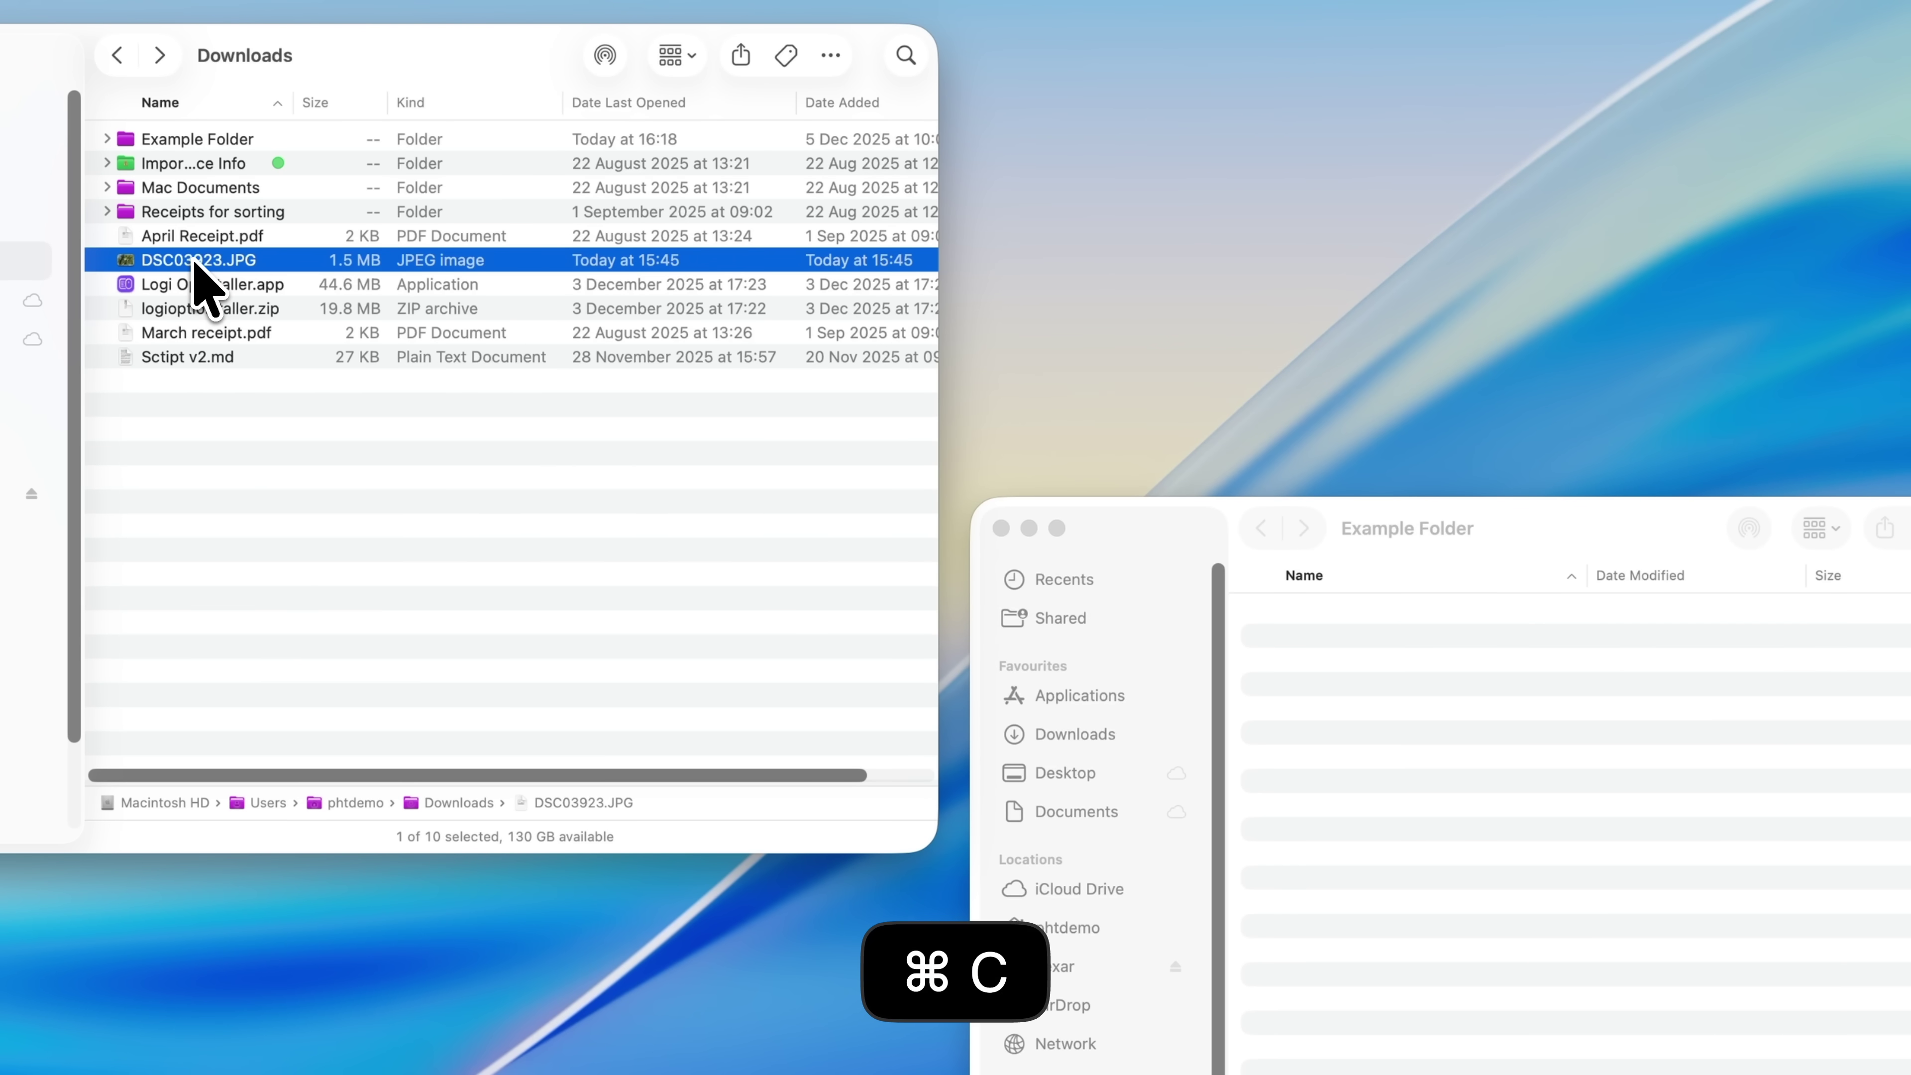
click(1301, 722)
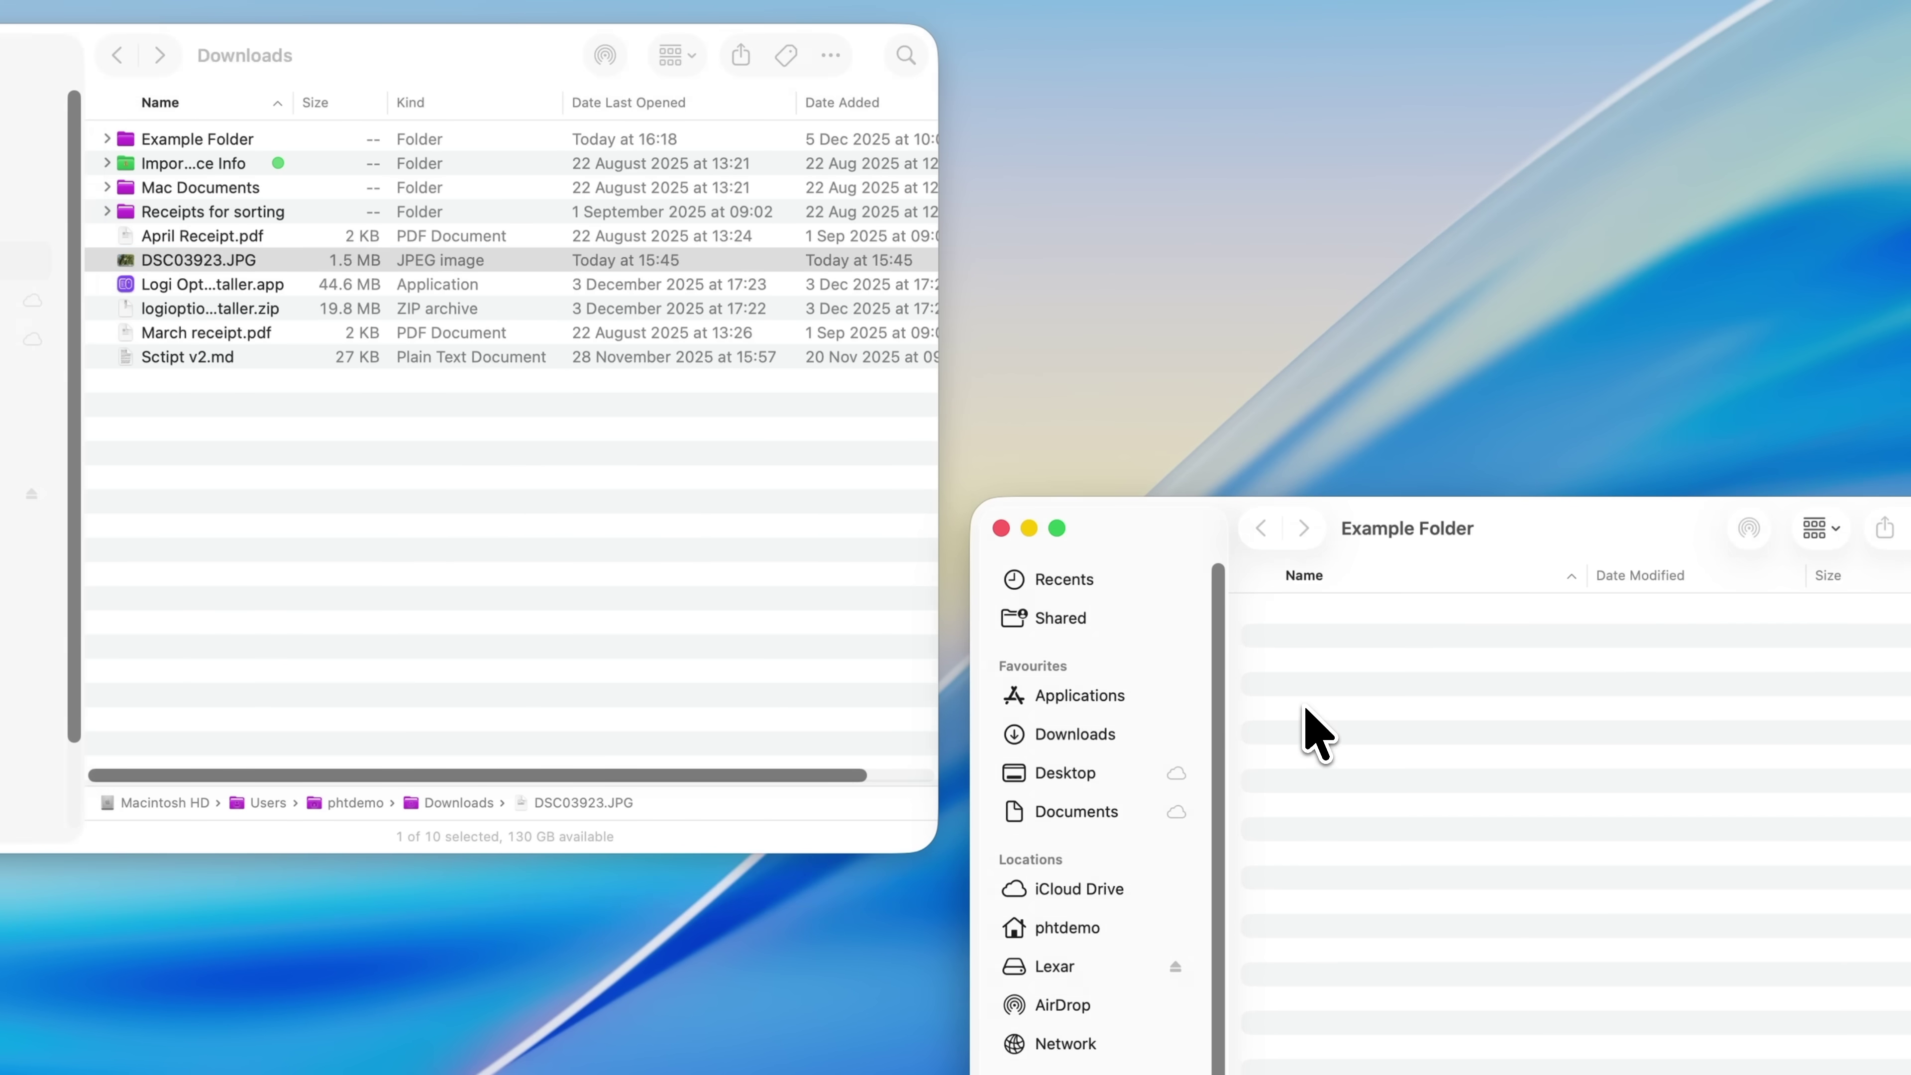
key(super+v)
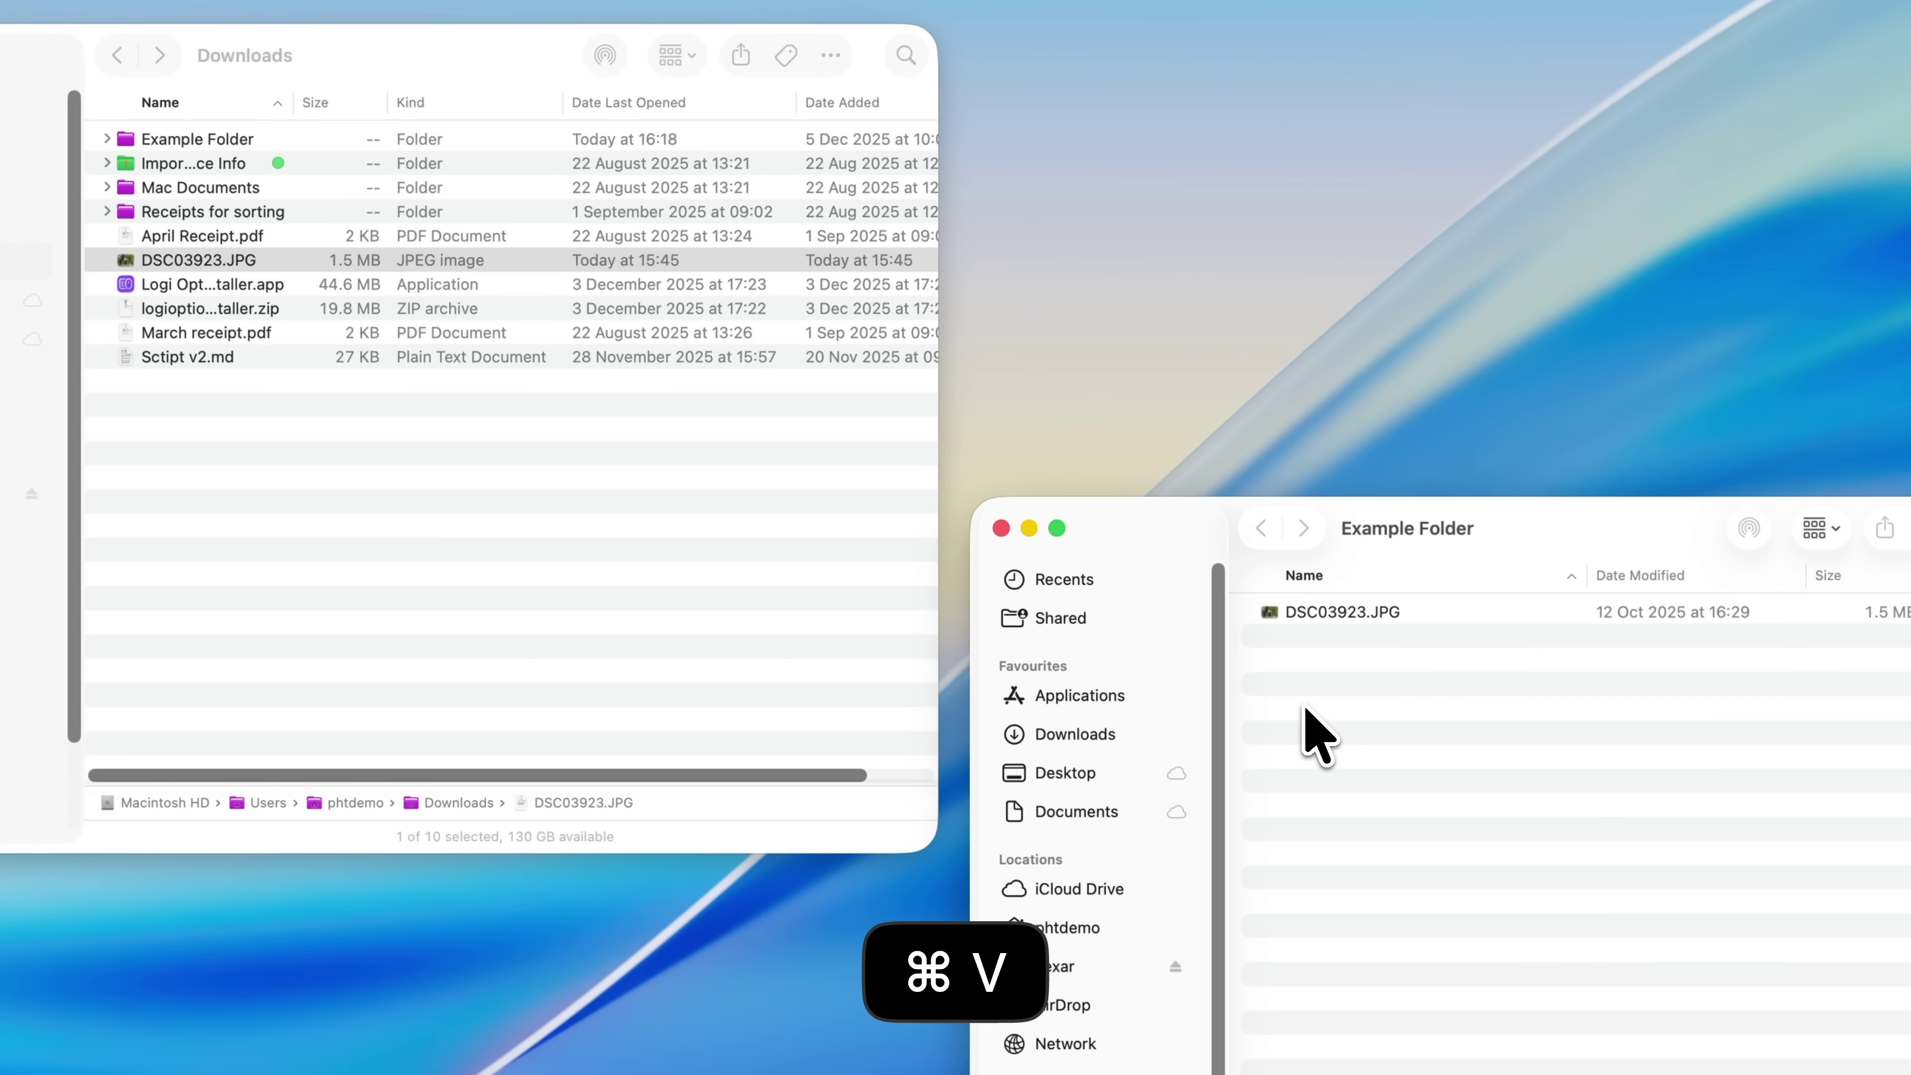
click(1330, 614)
key(super+BackSpace)
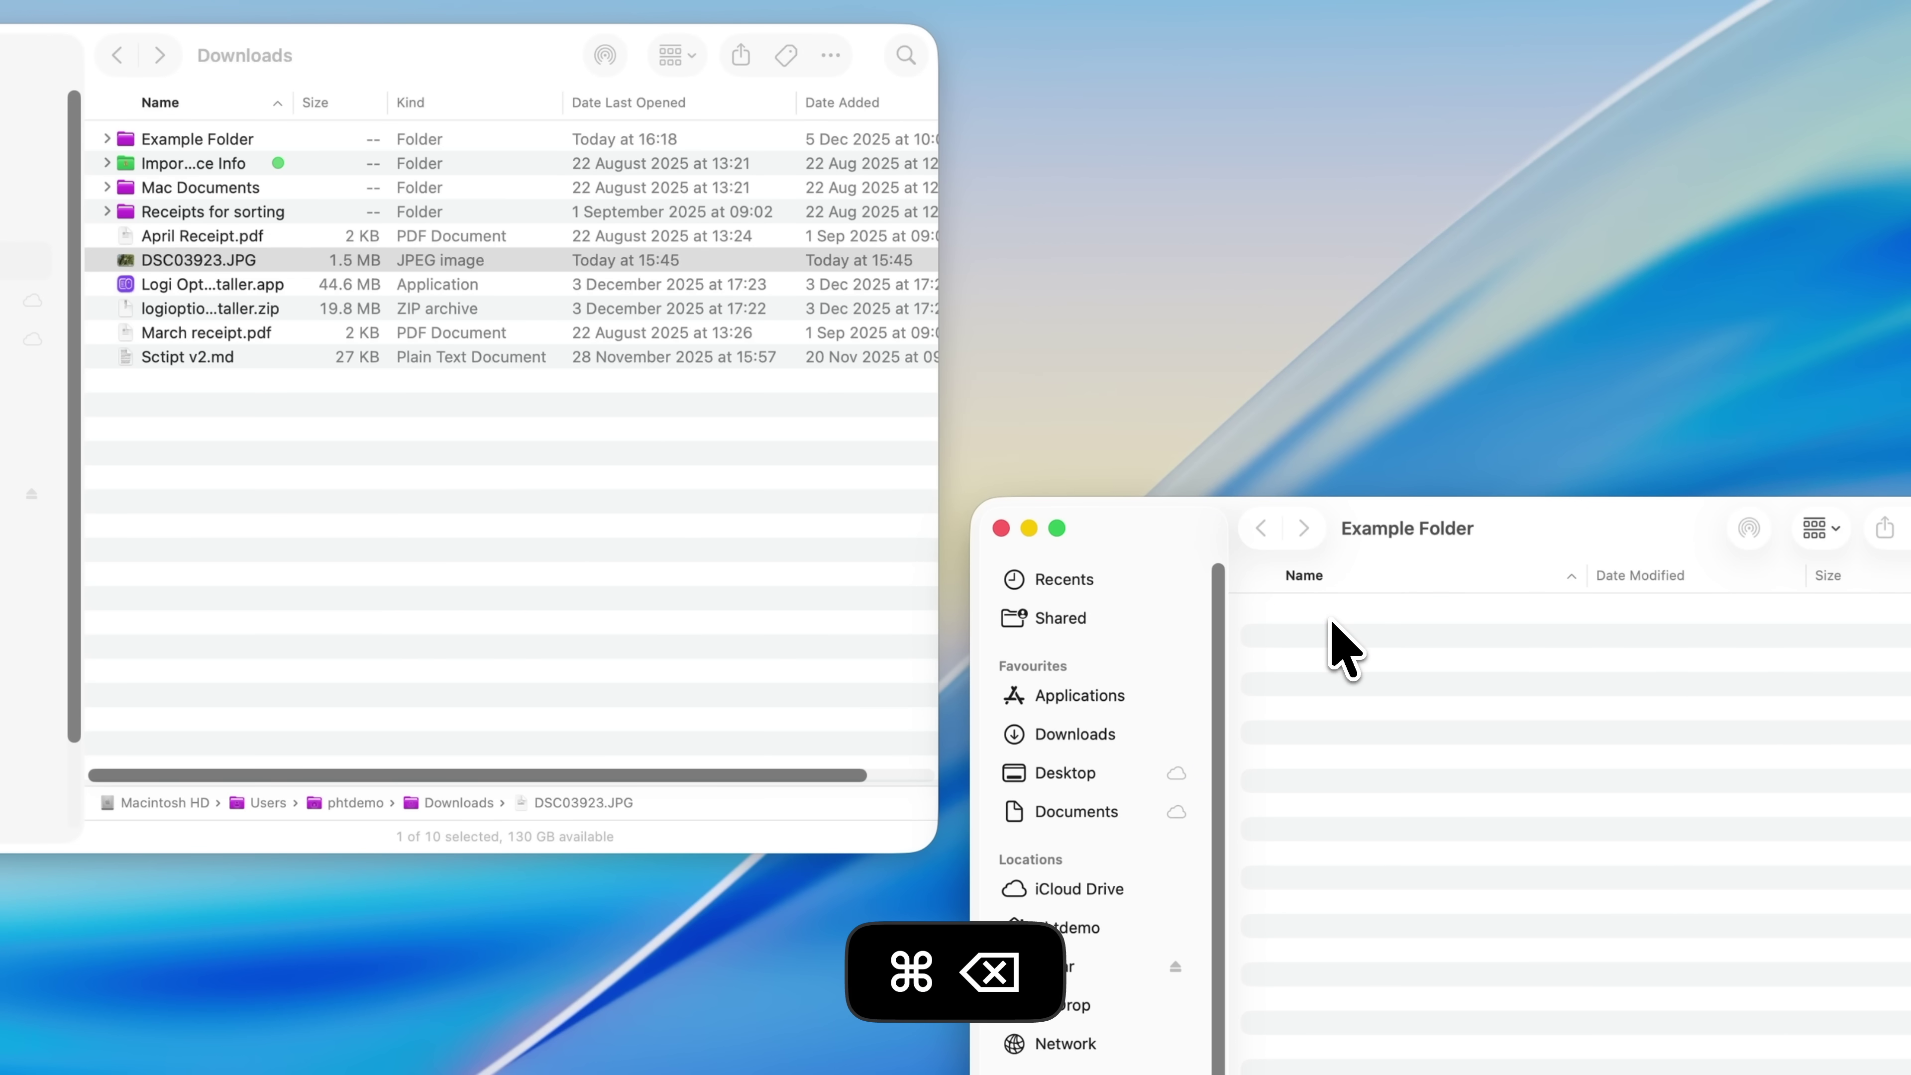
Move DSC03923.JPG from Downloads into Example Folder with ⌘⌥V.
click(642, 506)
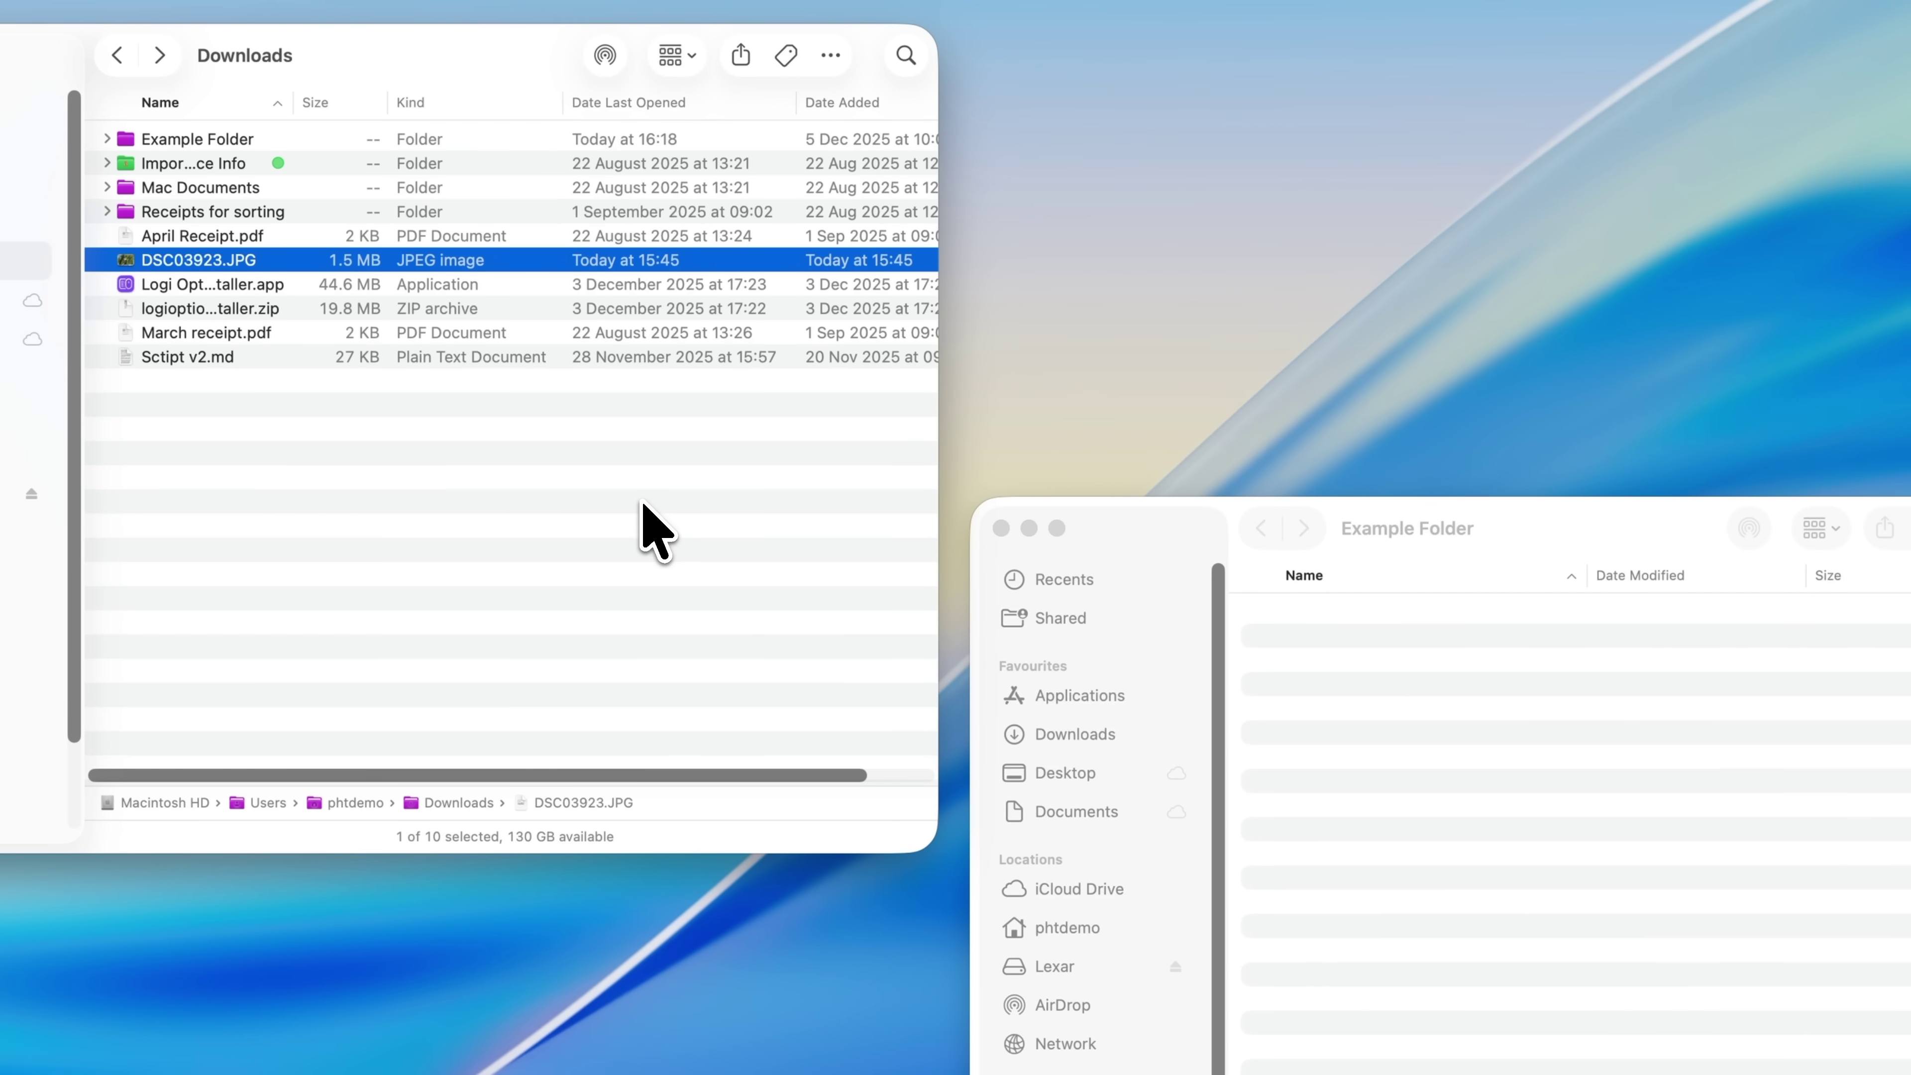
key(super+c)
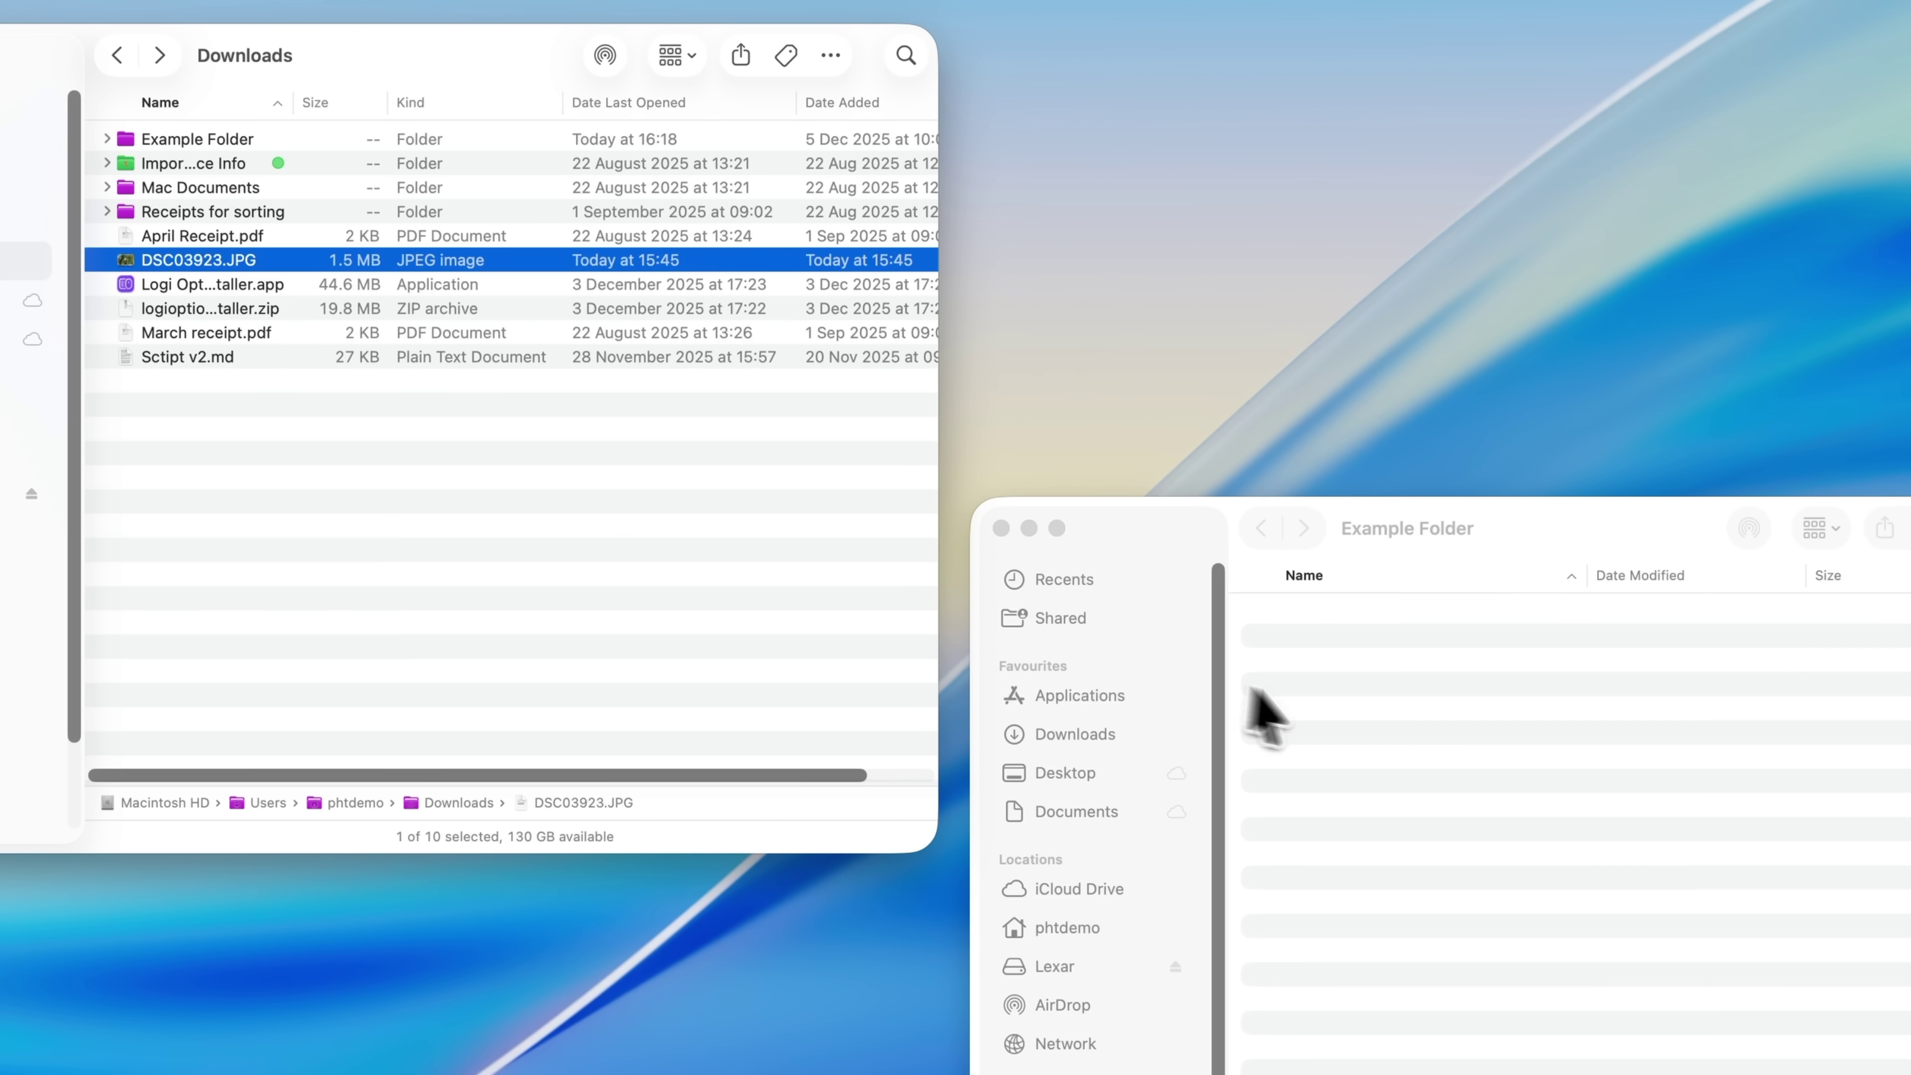
click(1401, 715)
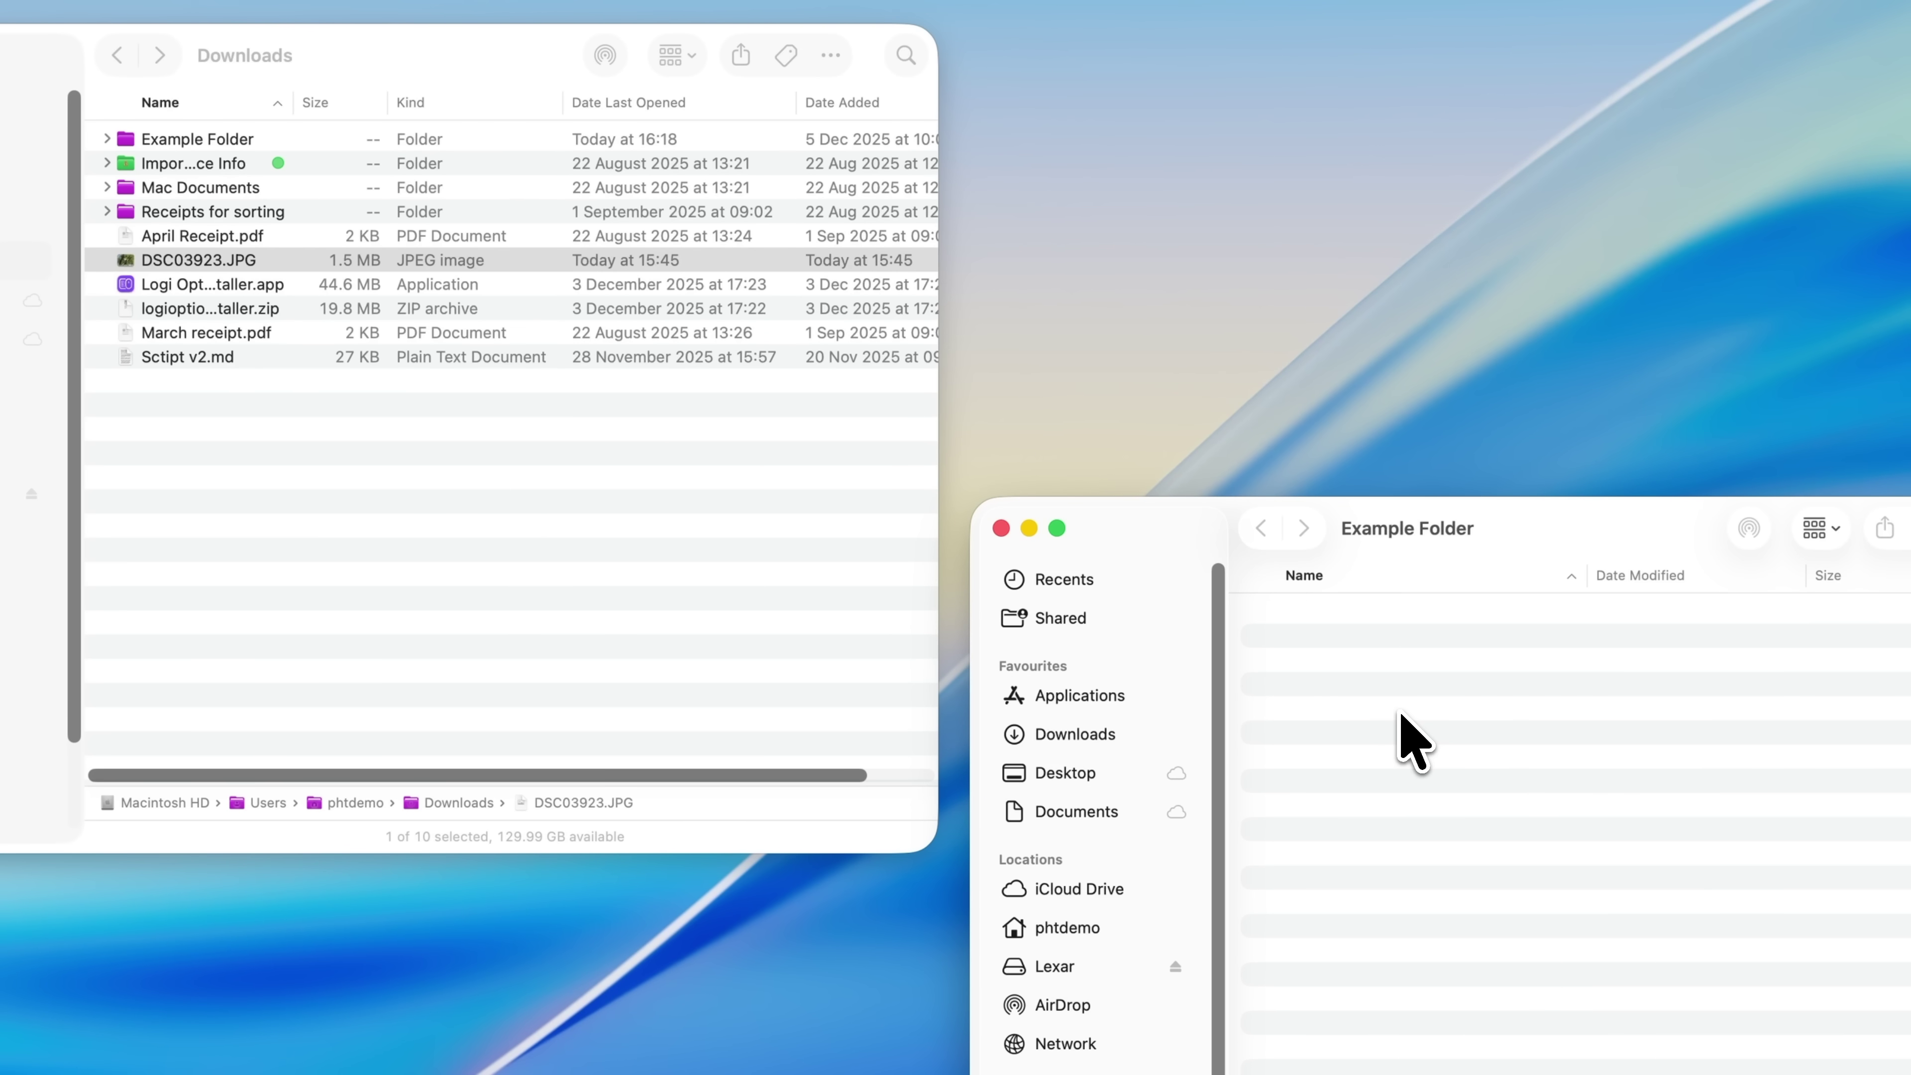
key(super+alt+v)
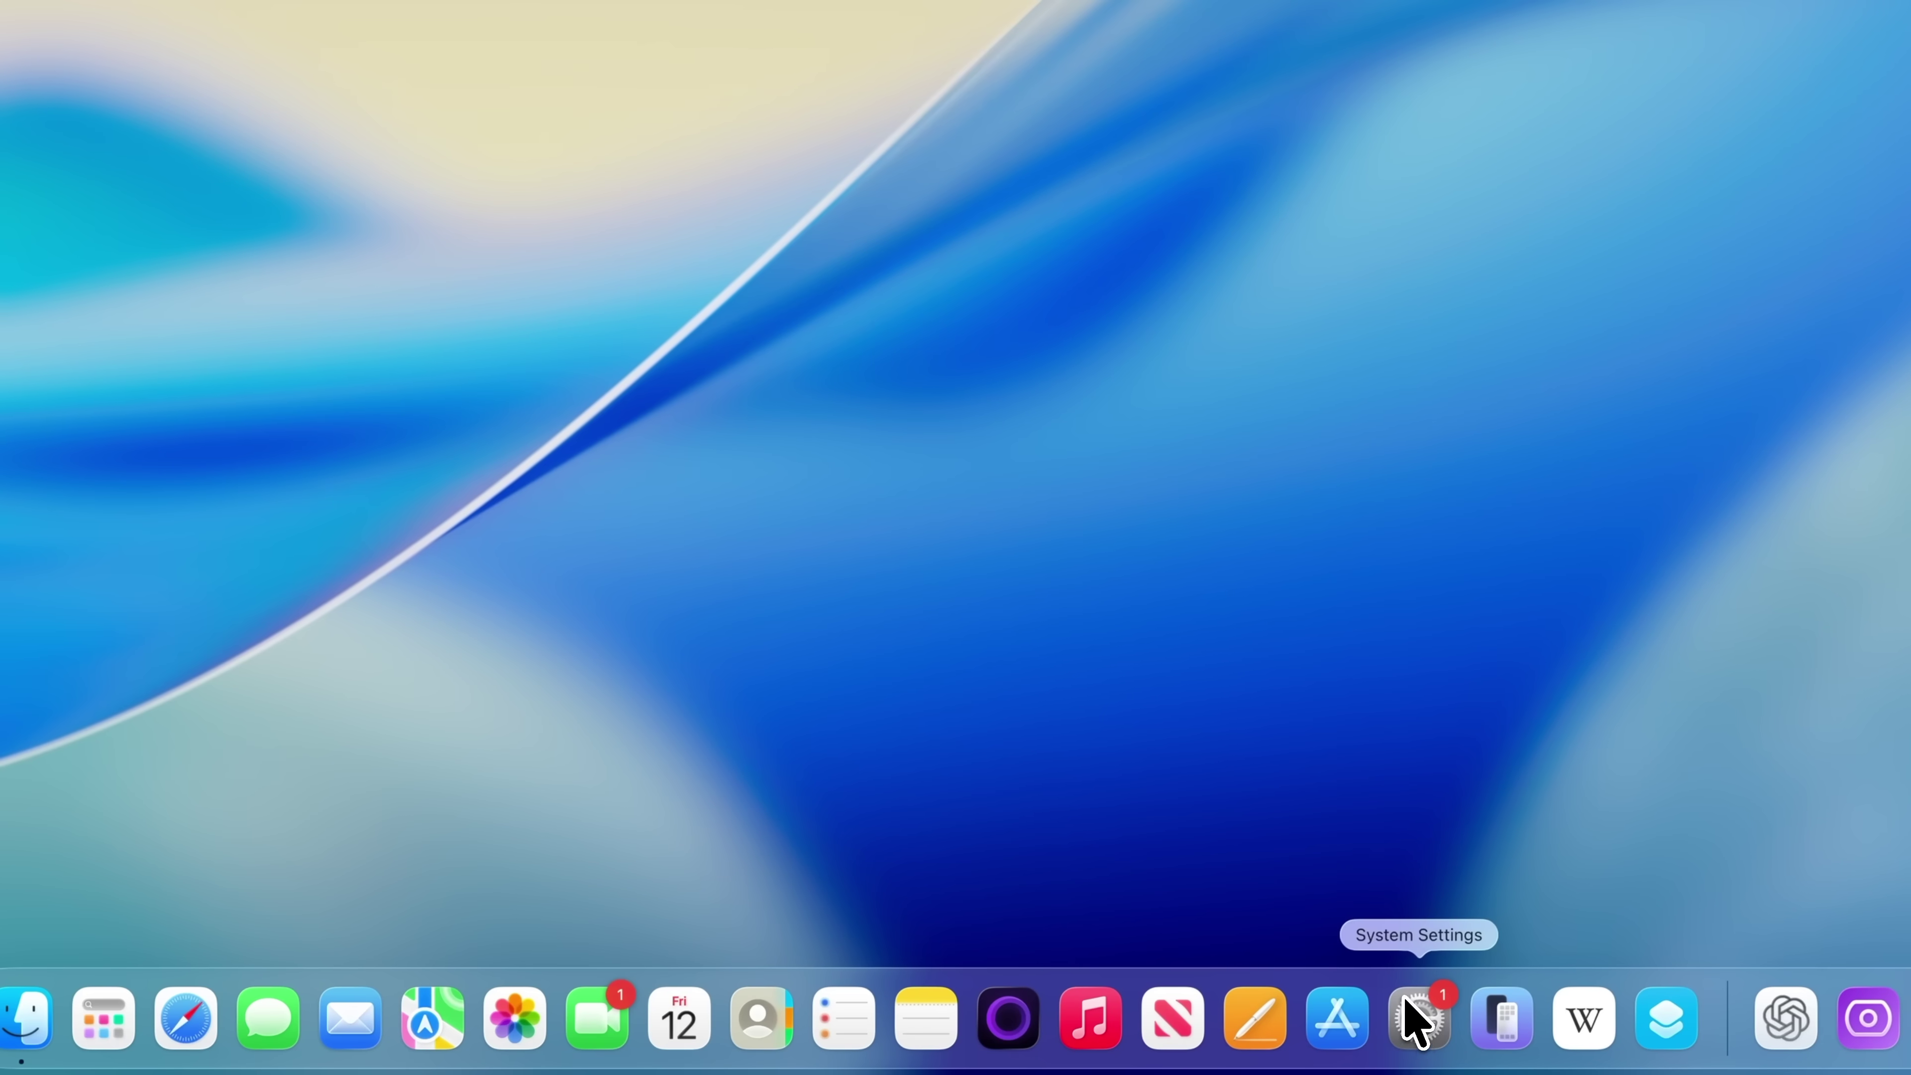
Turn off 'Show suggested and recent apps in Dock' in Desktop & Dock settings.
click(178, 983)
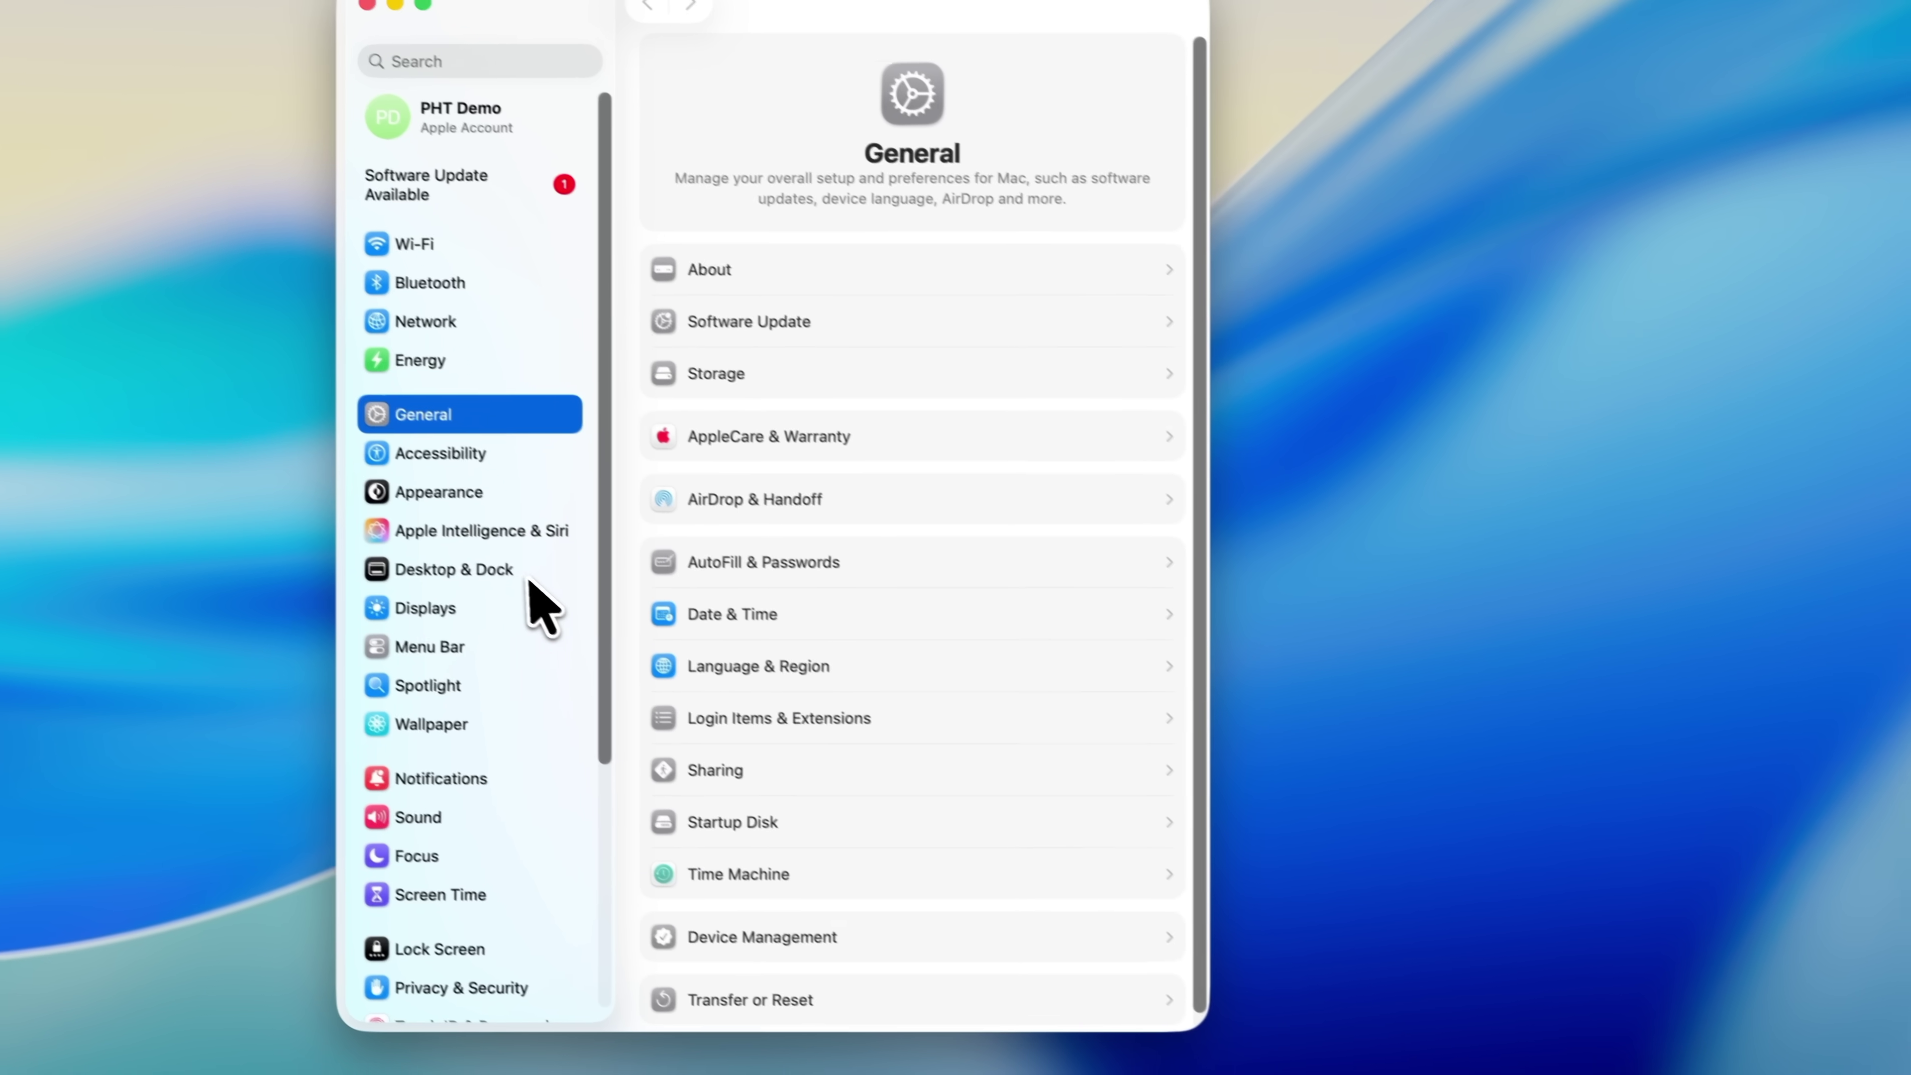
click(526, 575)
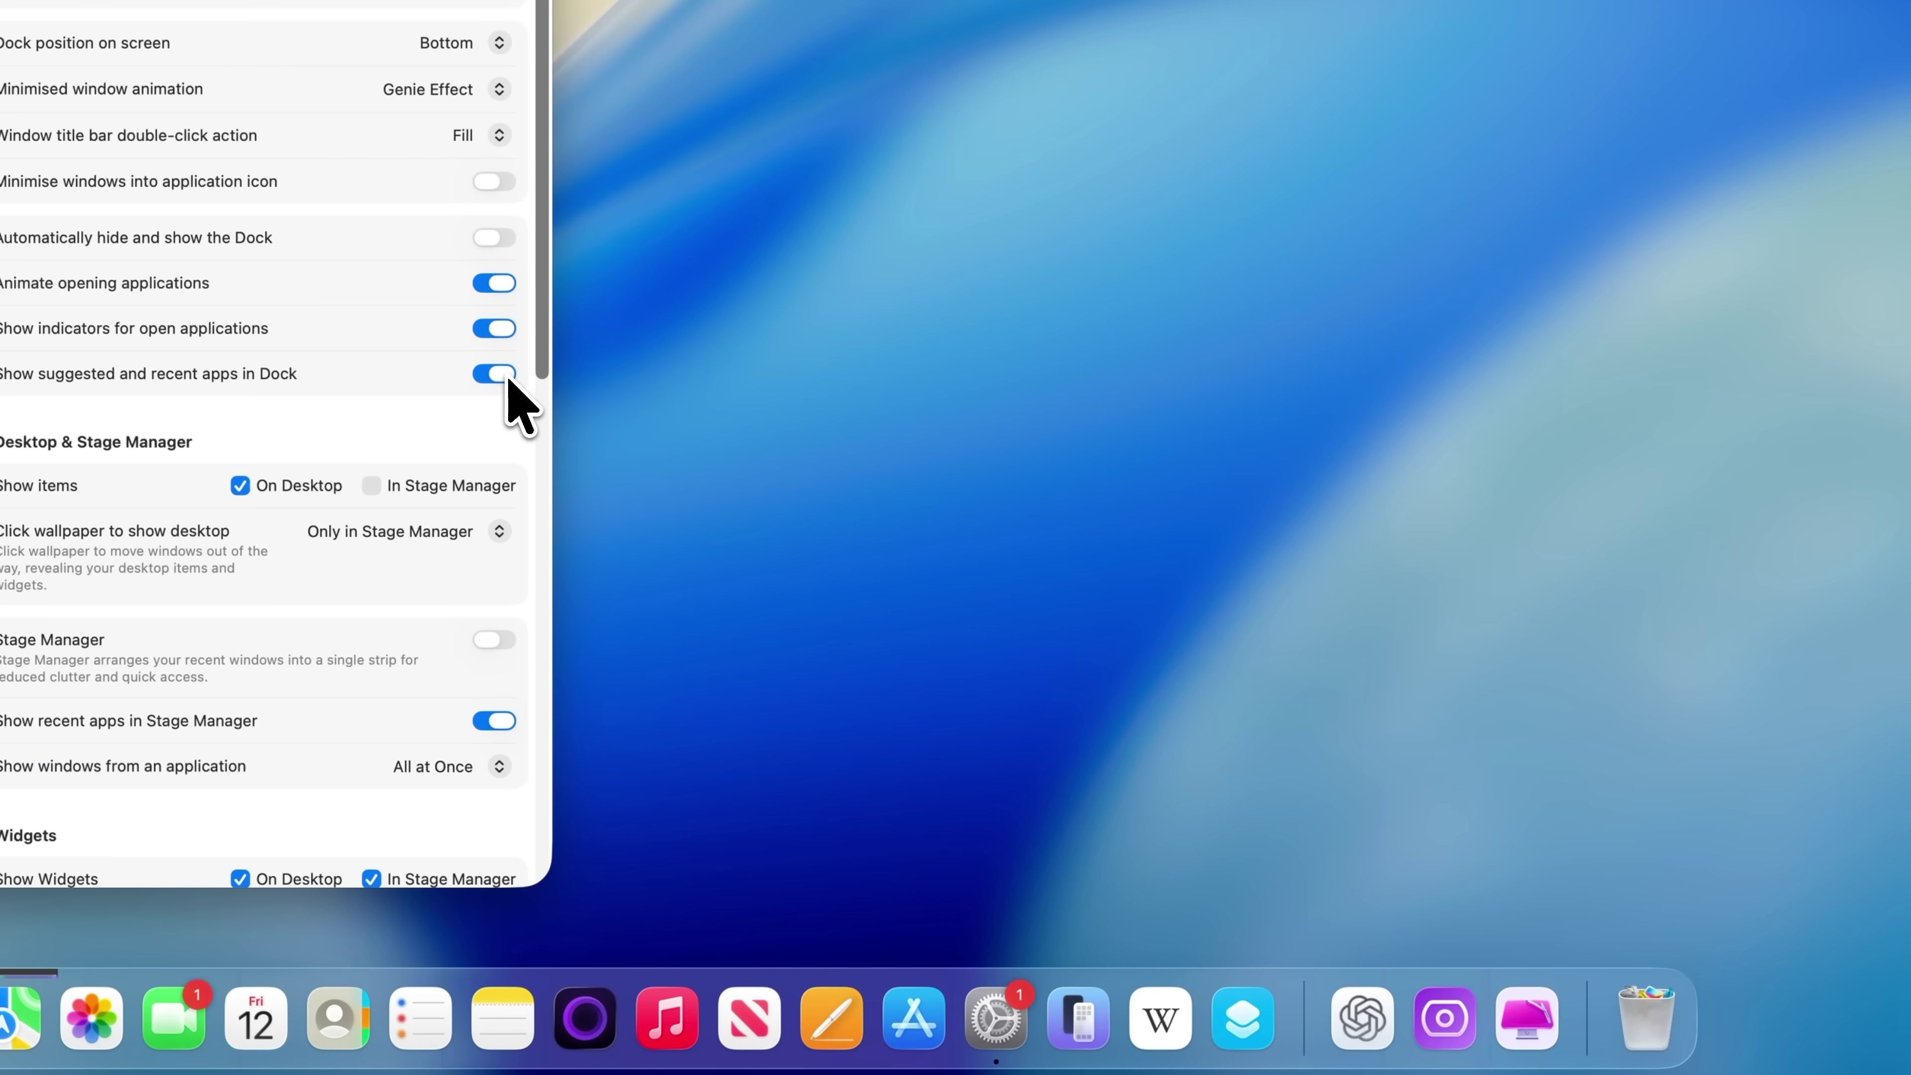
click(508, 380)
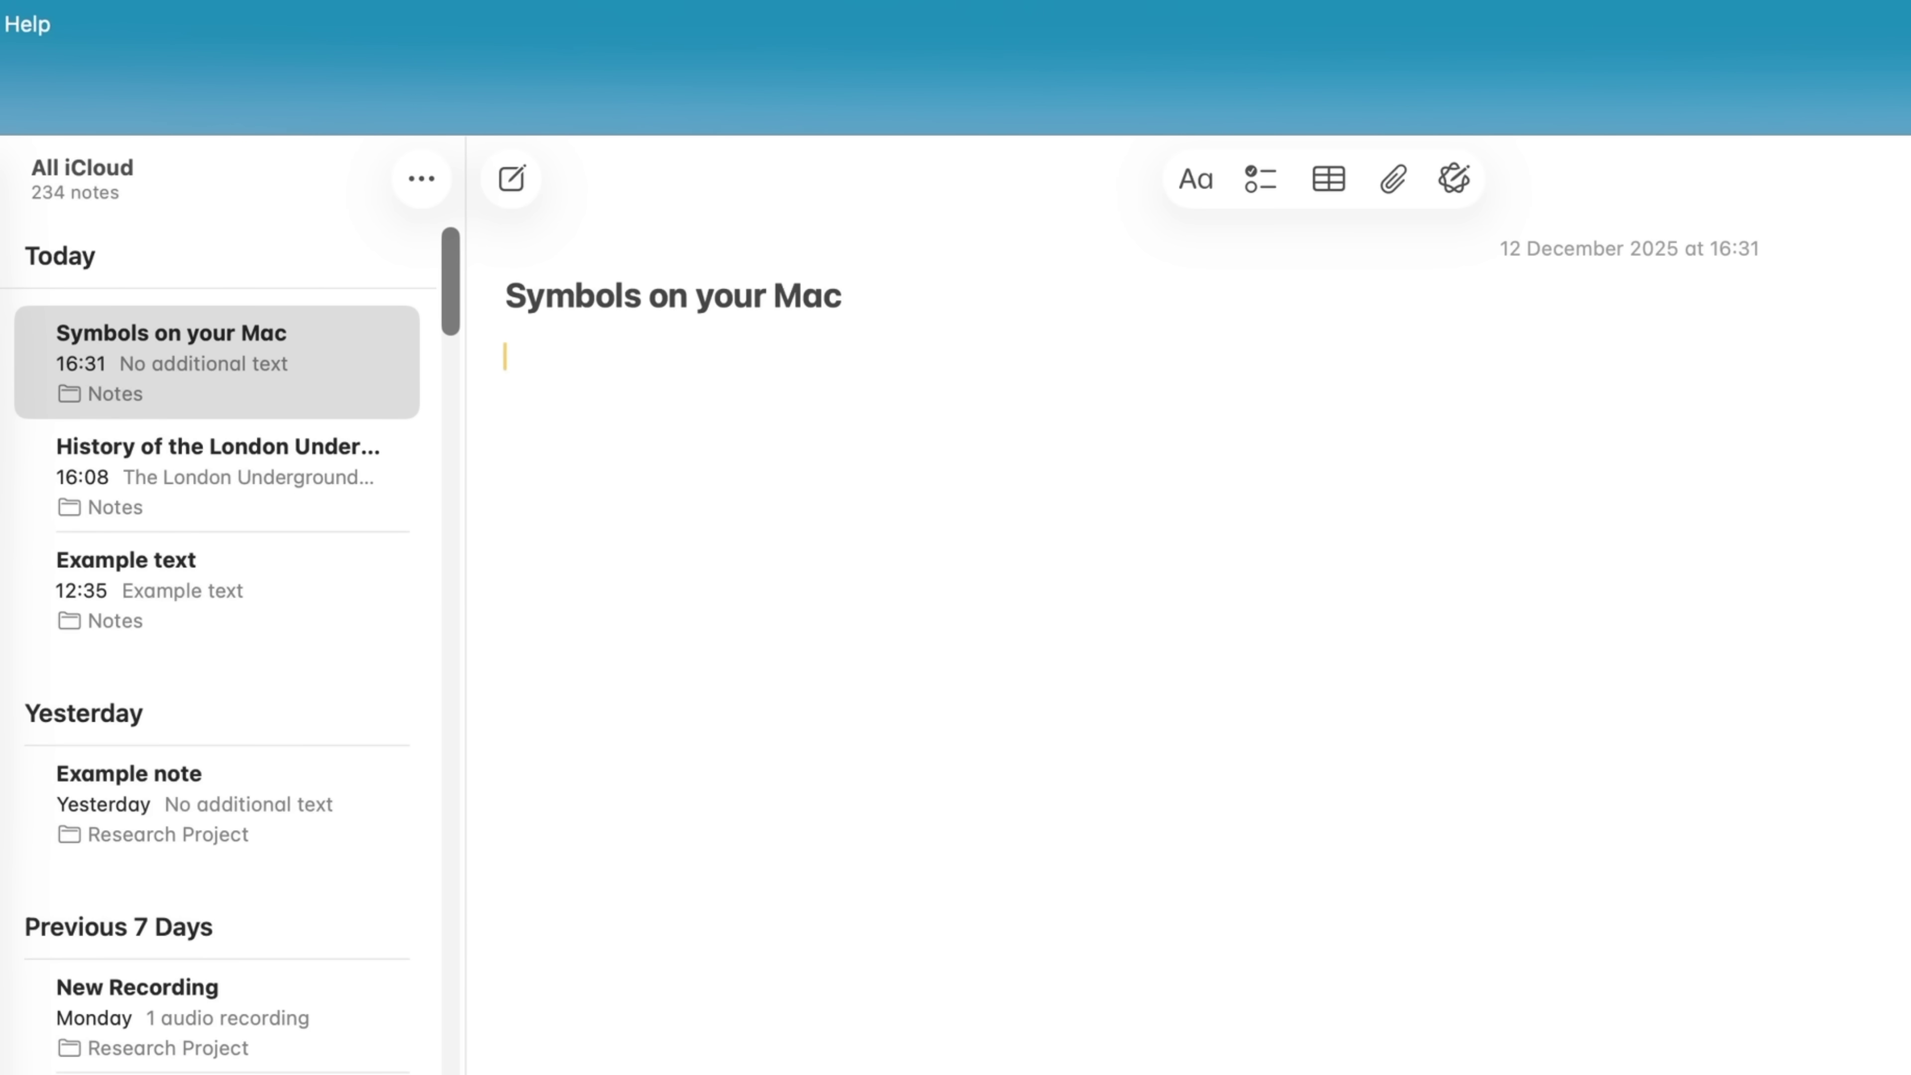
Type the currency symbols £$€ into the note body below the title.
text(£)
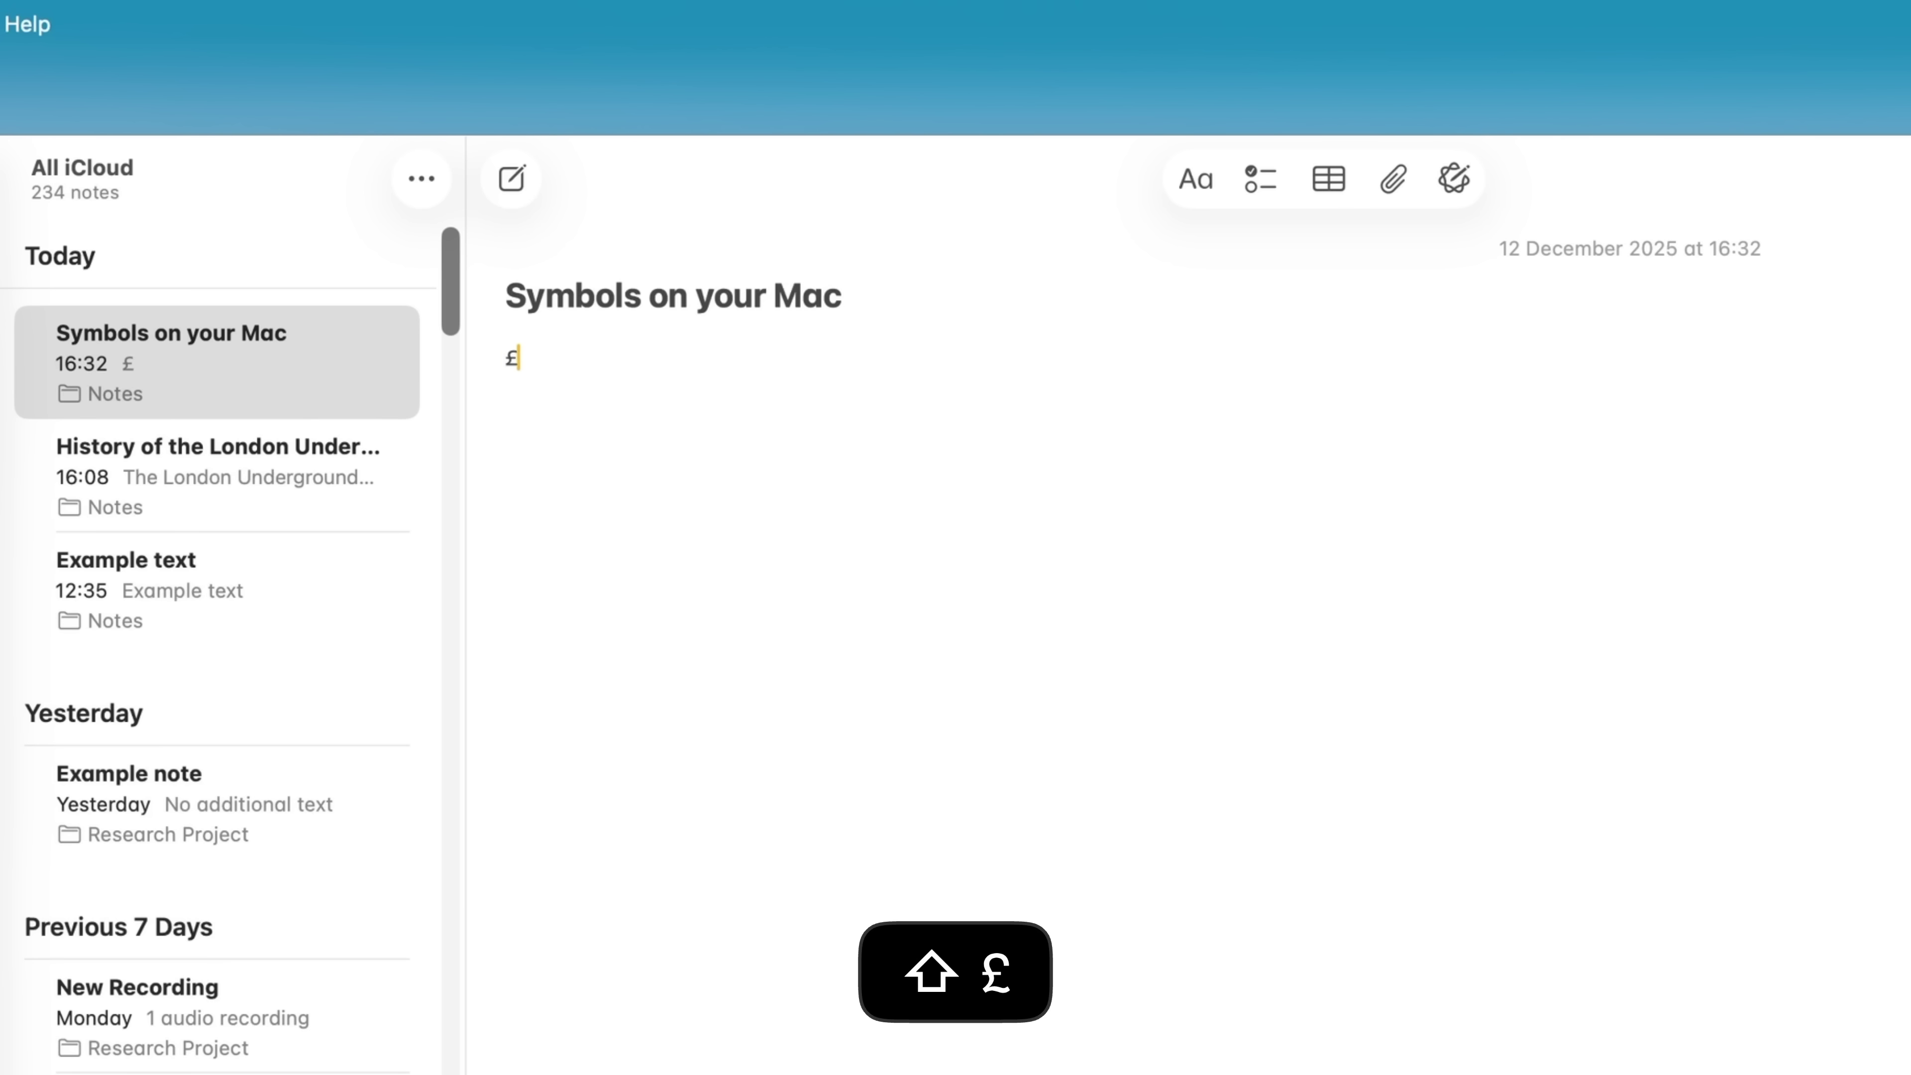
text($)
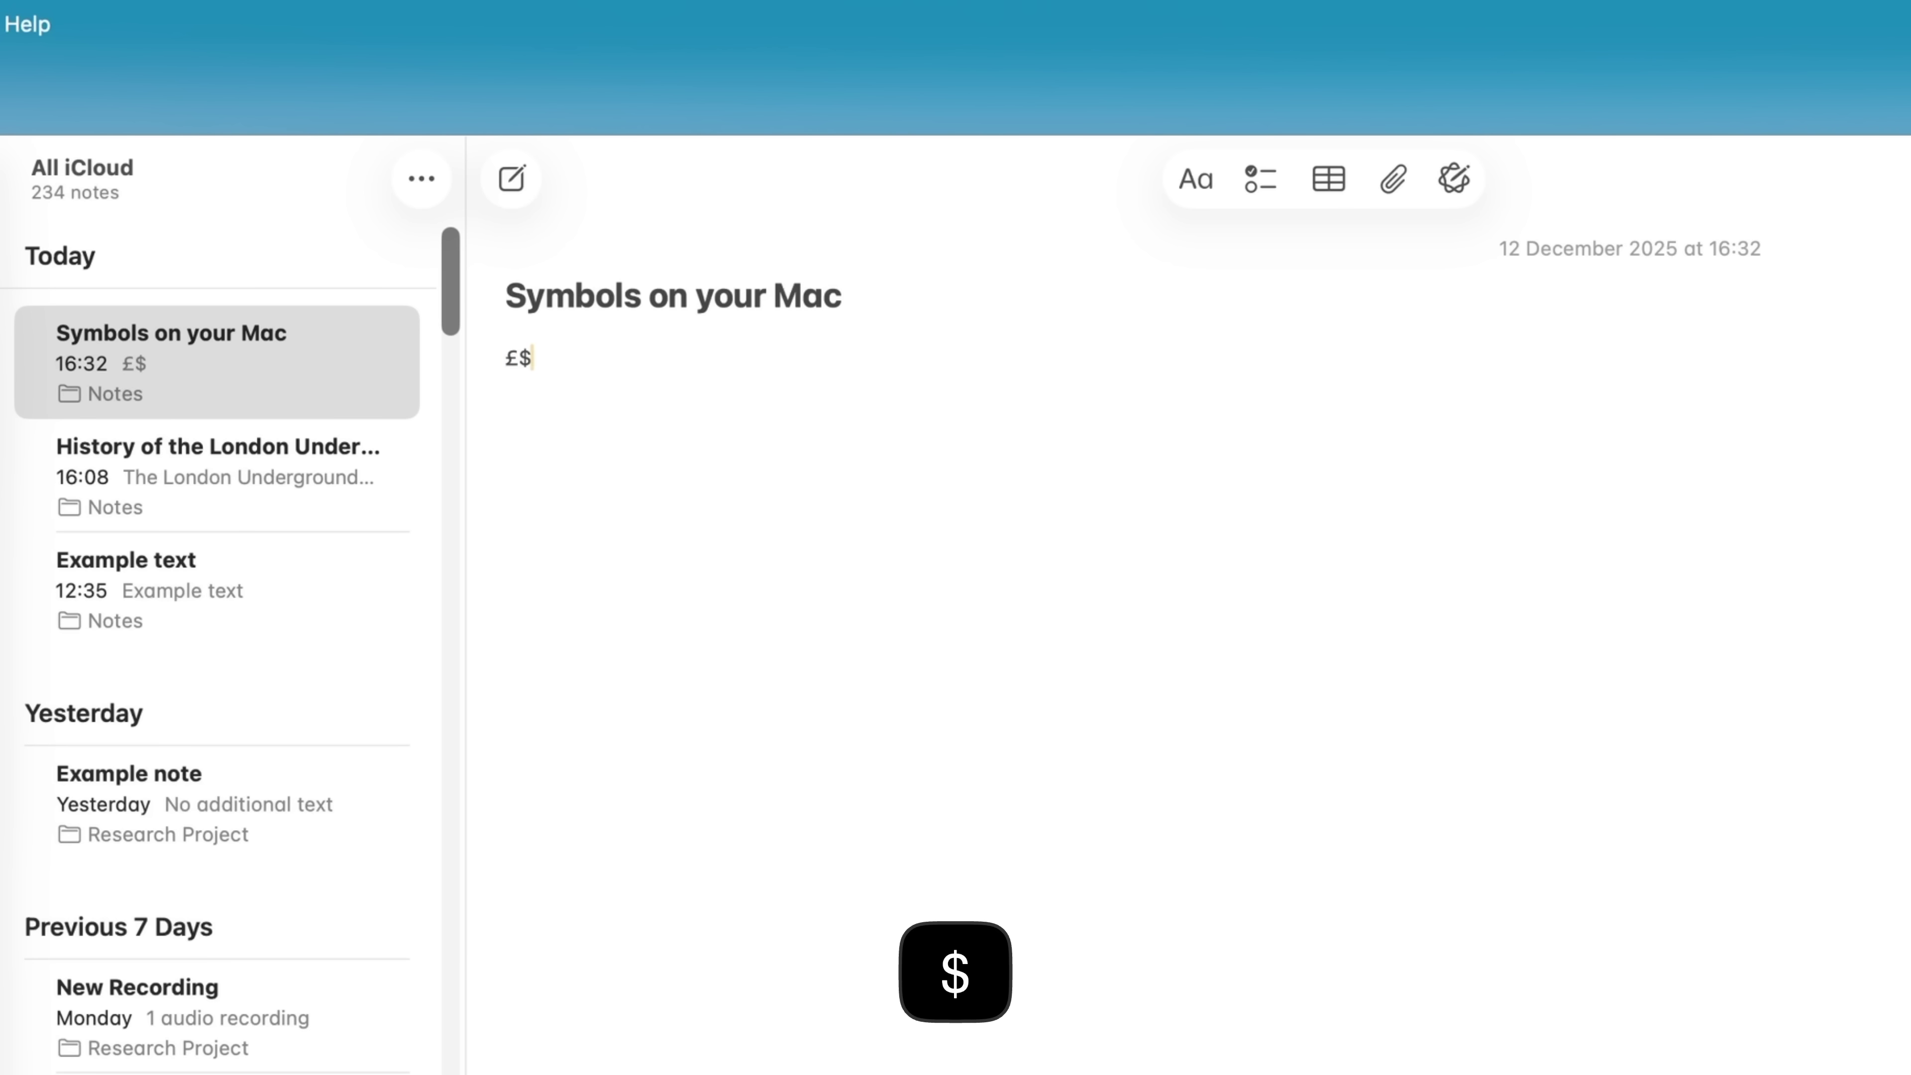
text(€)
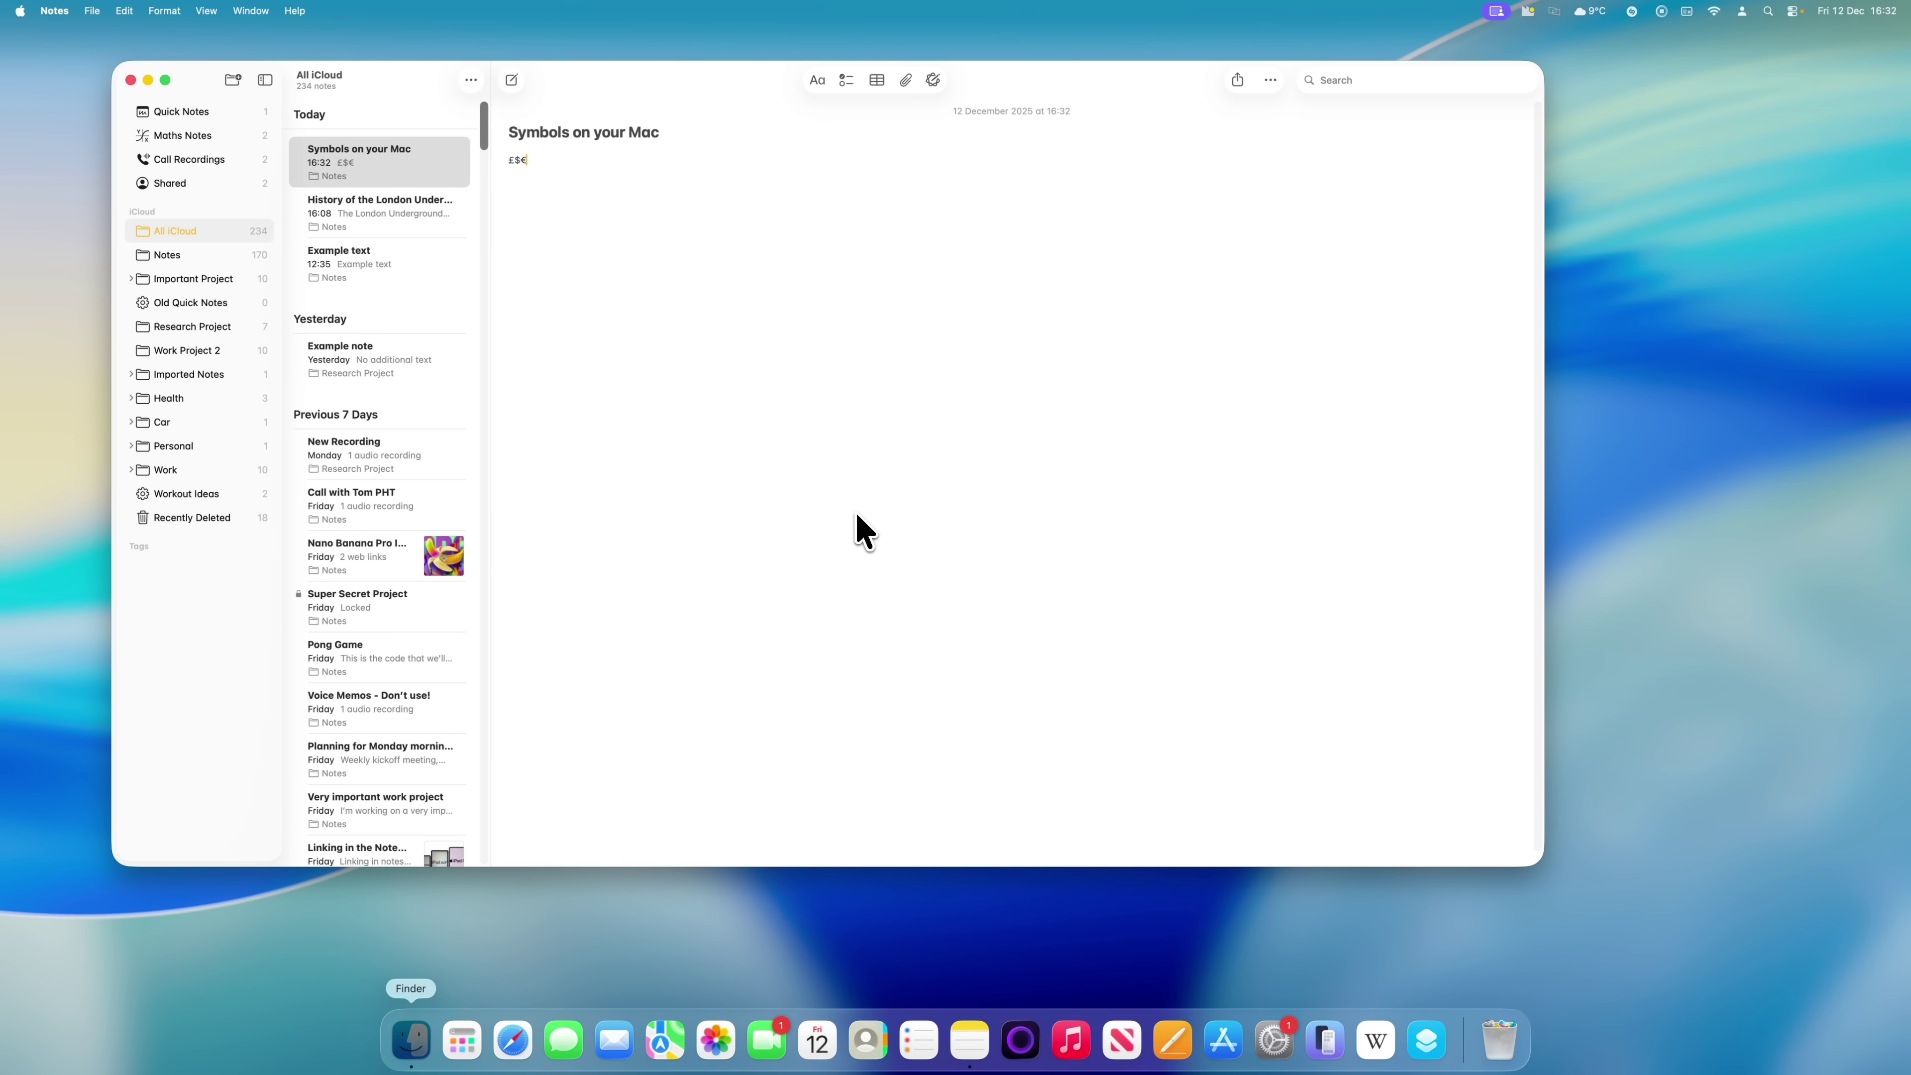
key(ctrl+super+space)
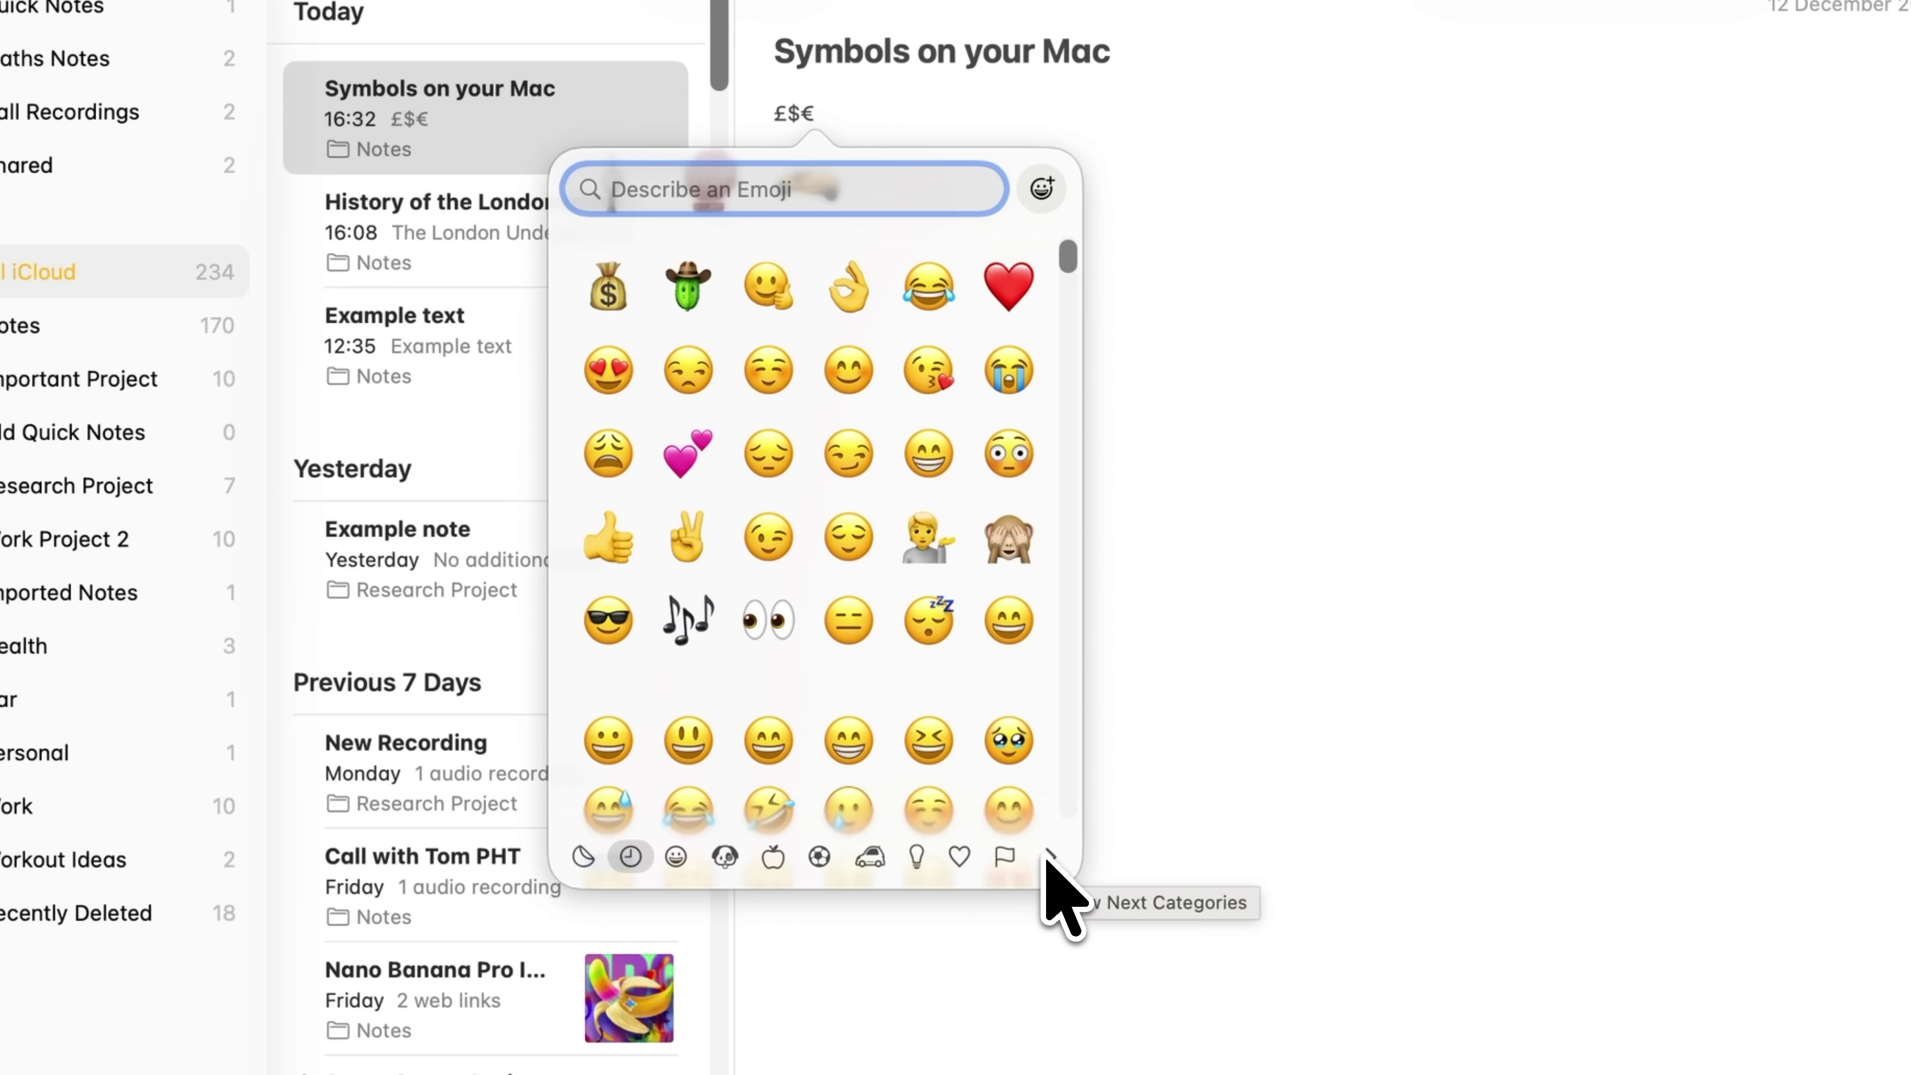
Expand to the full Character Viewer, choose Maths Symbols, and drag Π after £$€.
click(1049, 858)
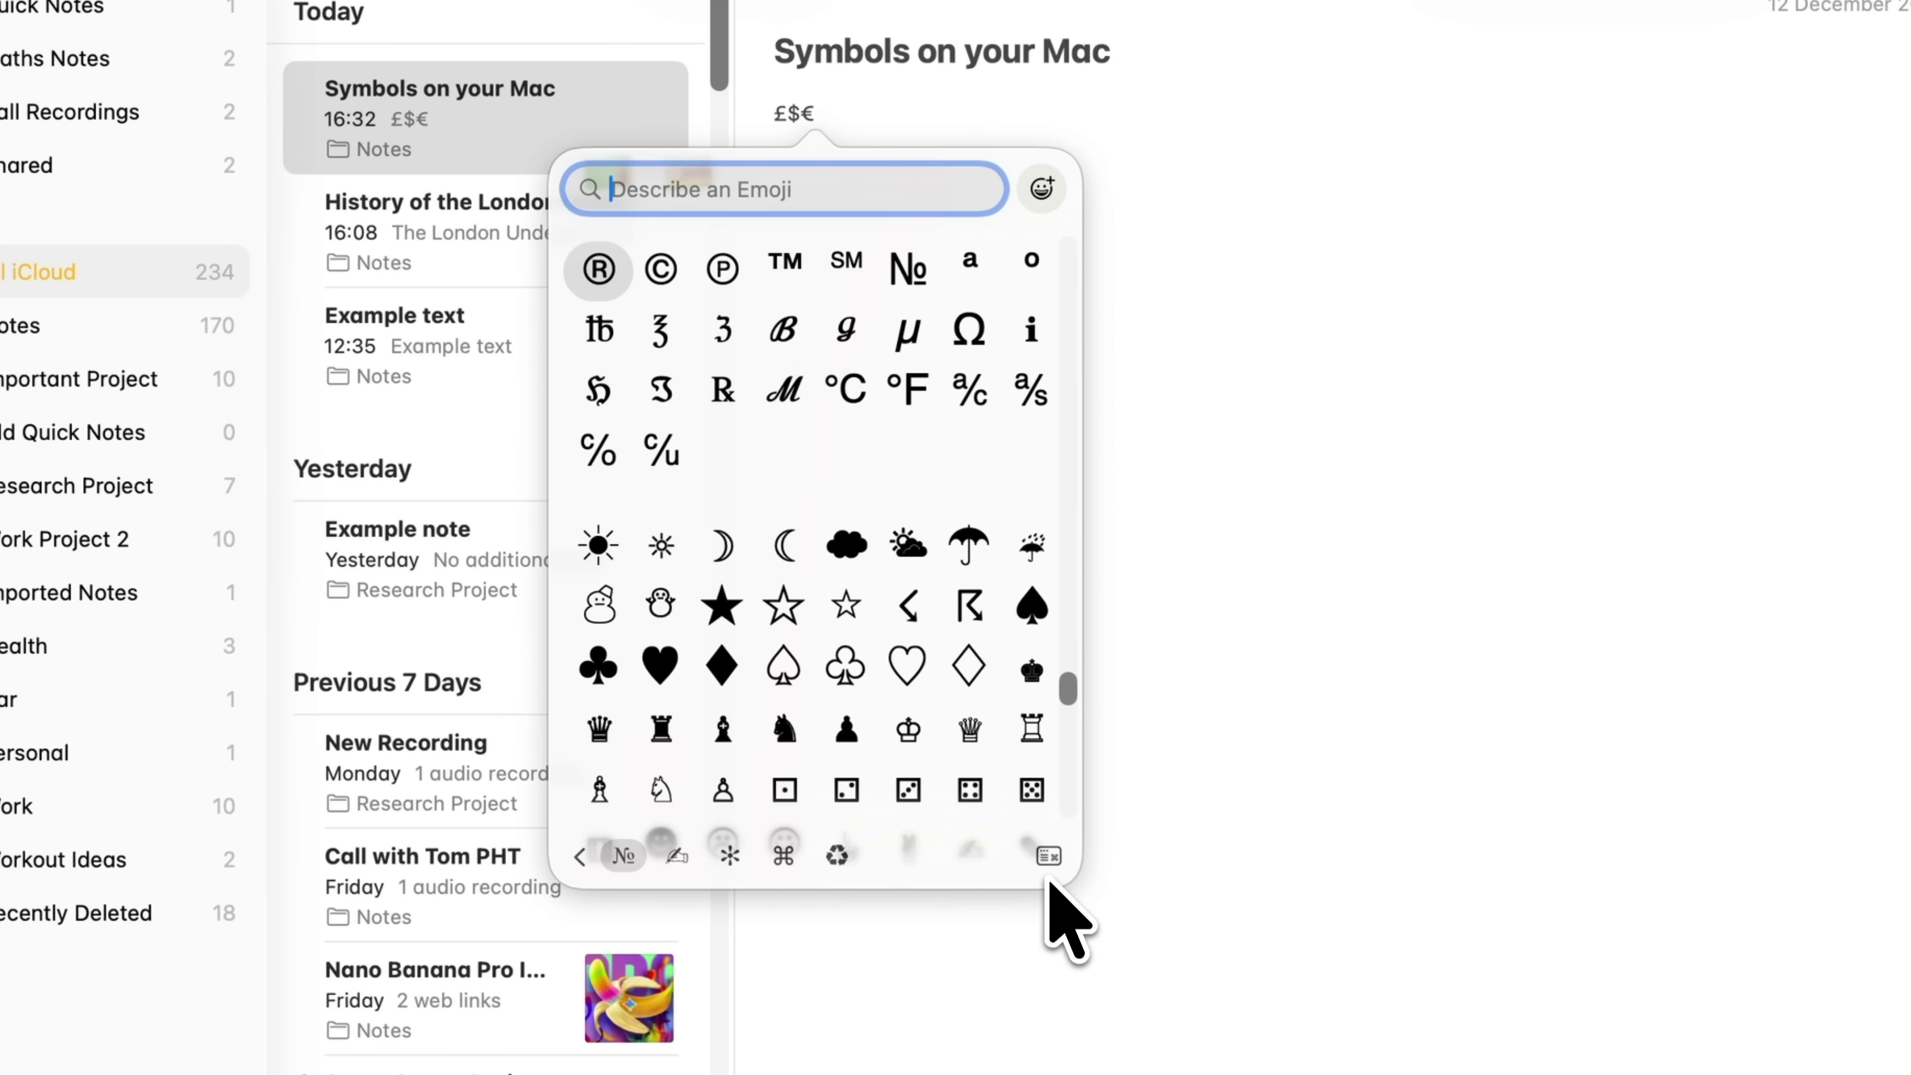
click(1049, 856)
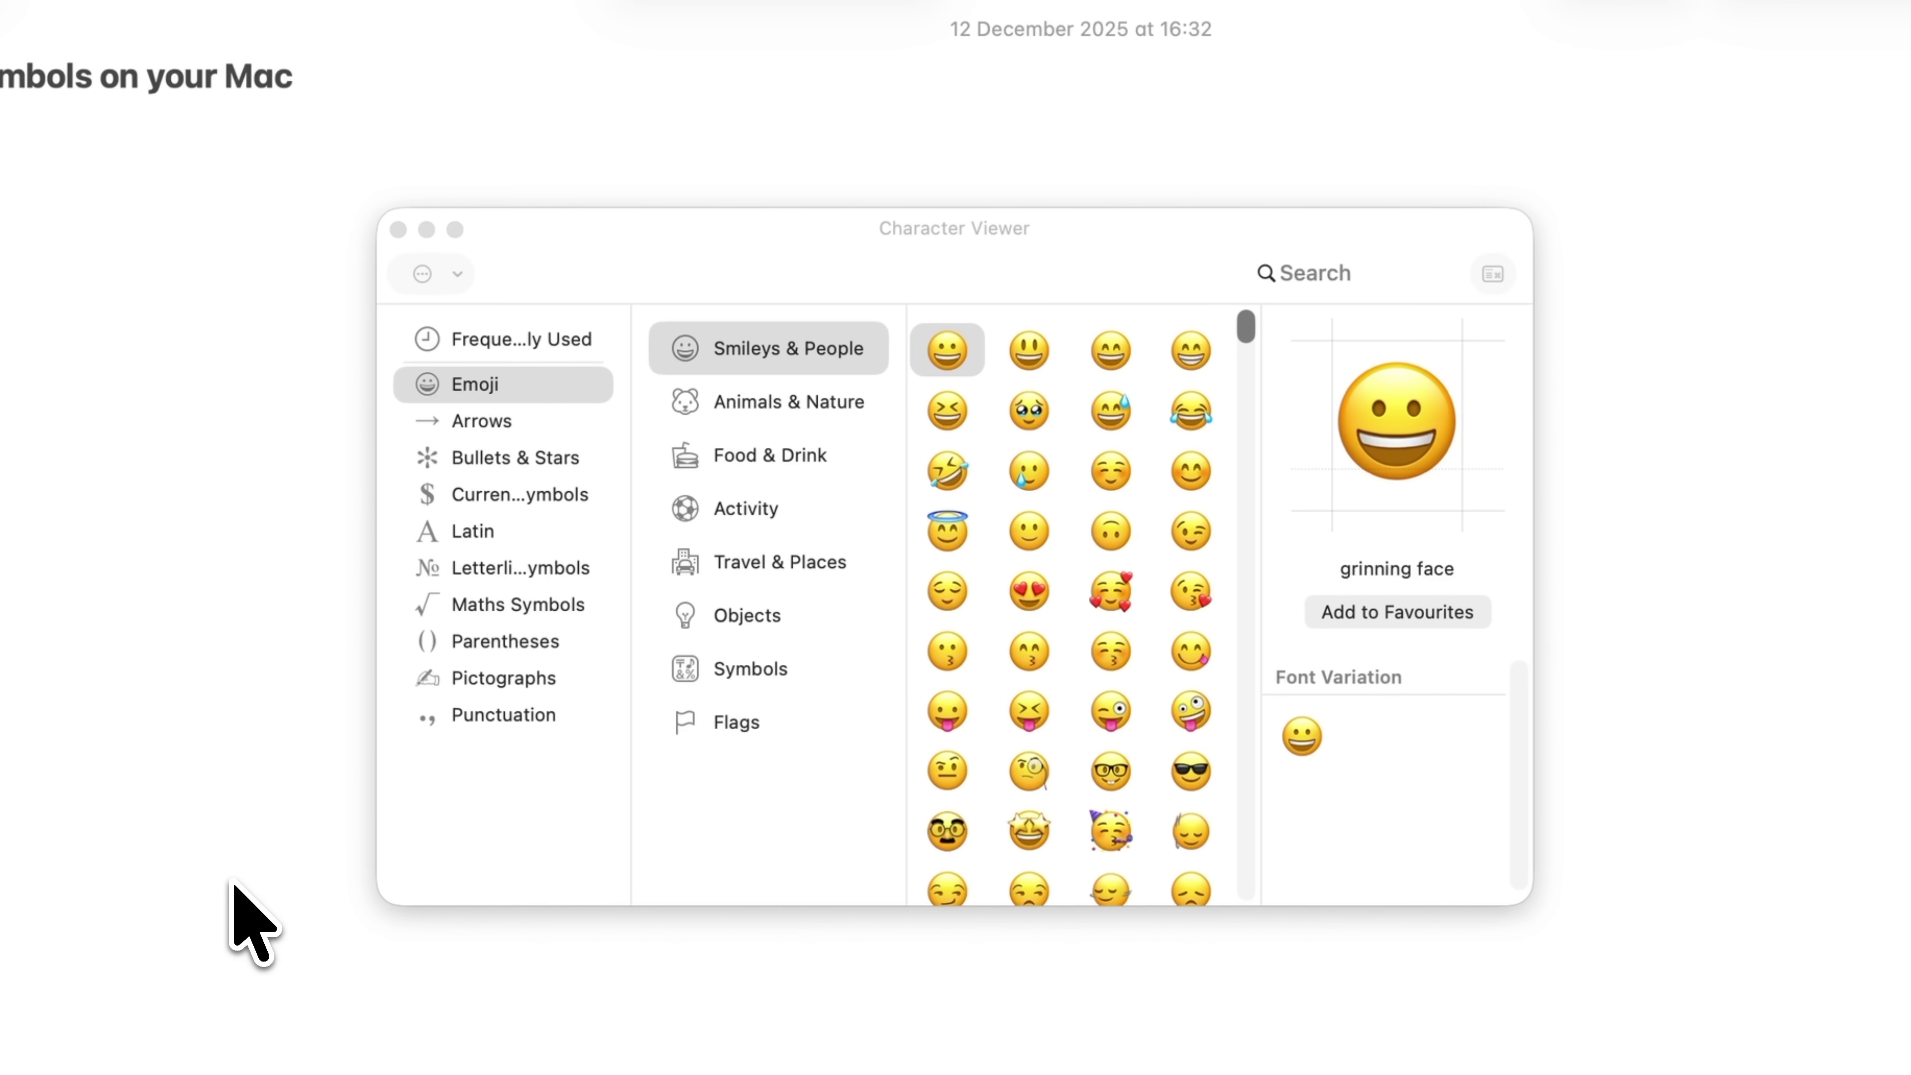
click(516, 425)
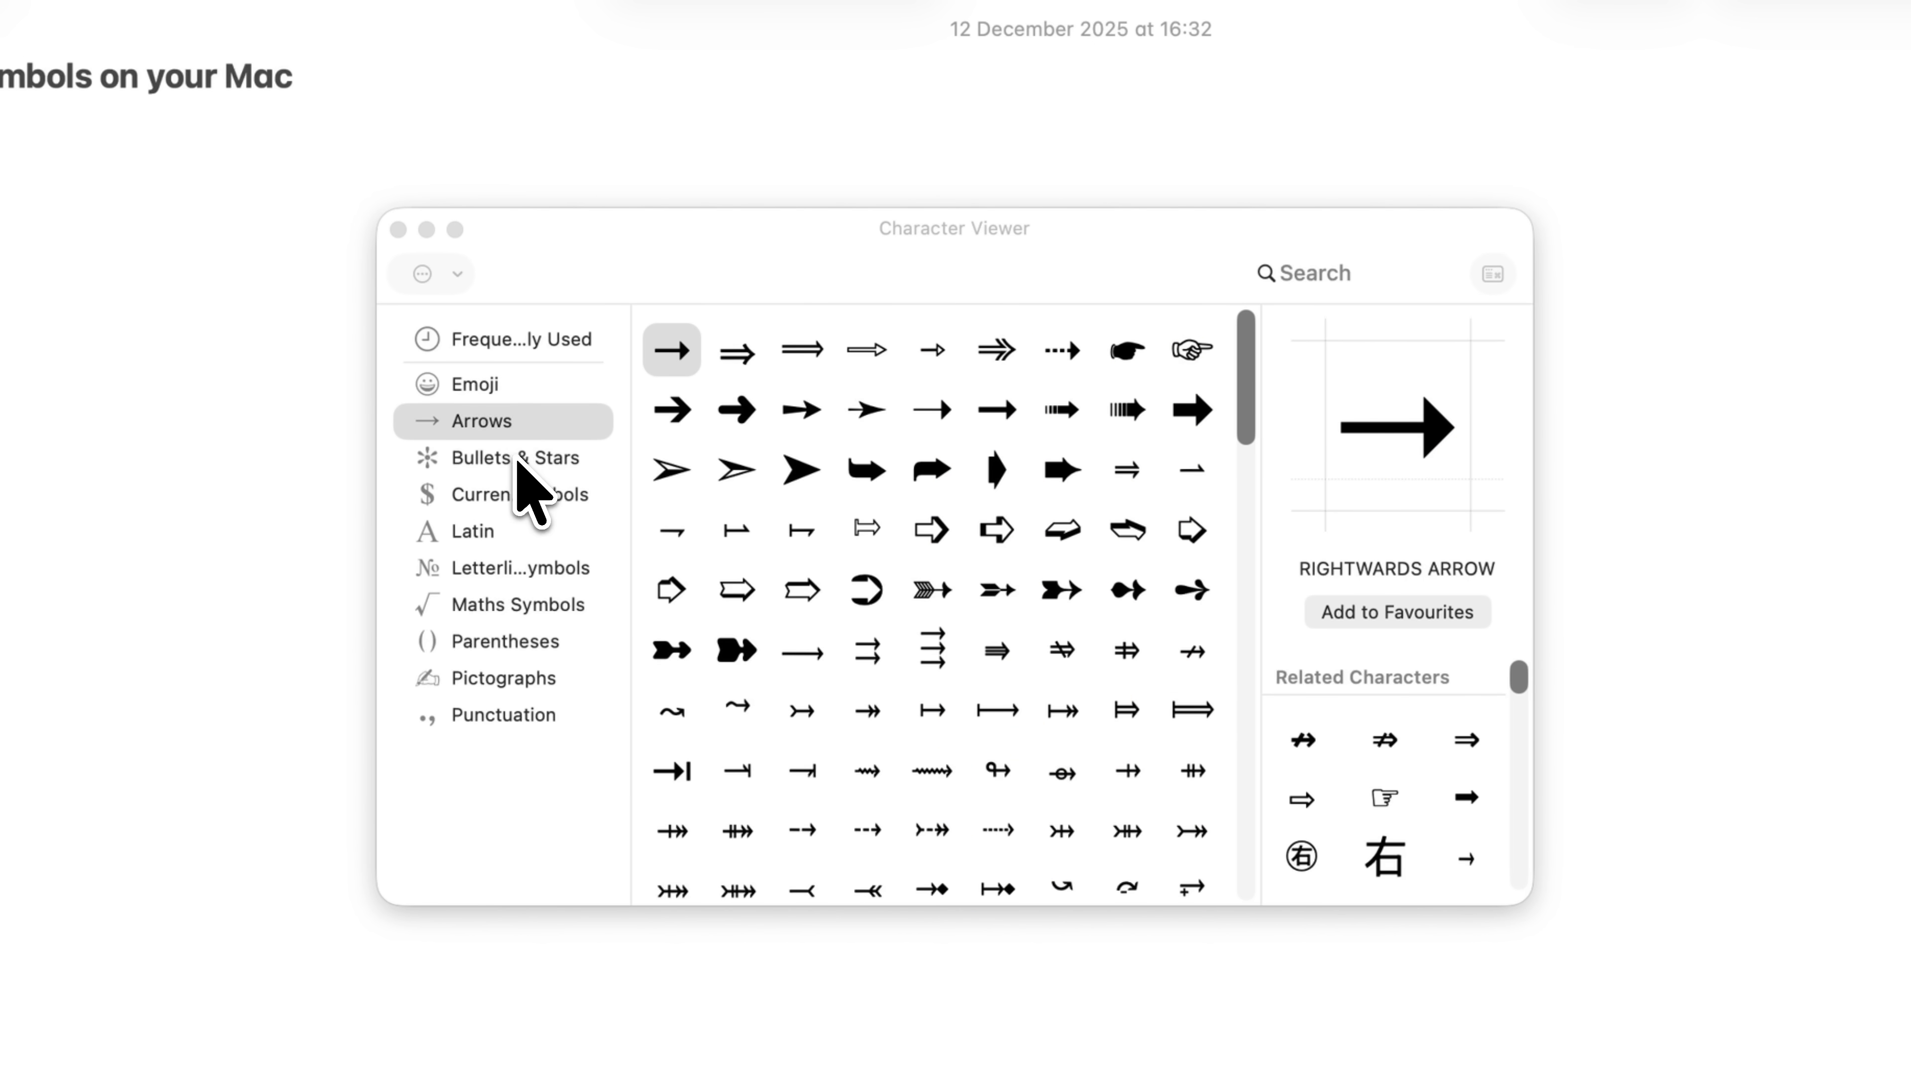
click(516, 461)
click(517, 498)
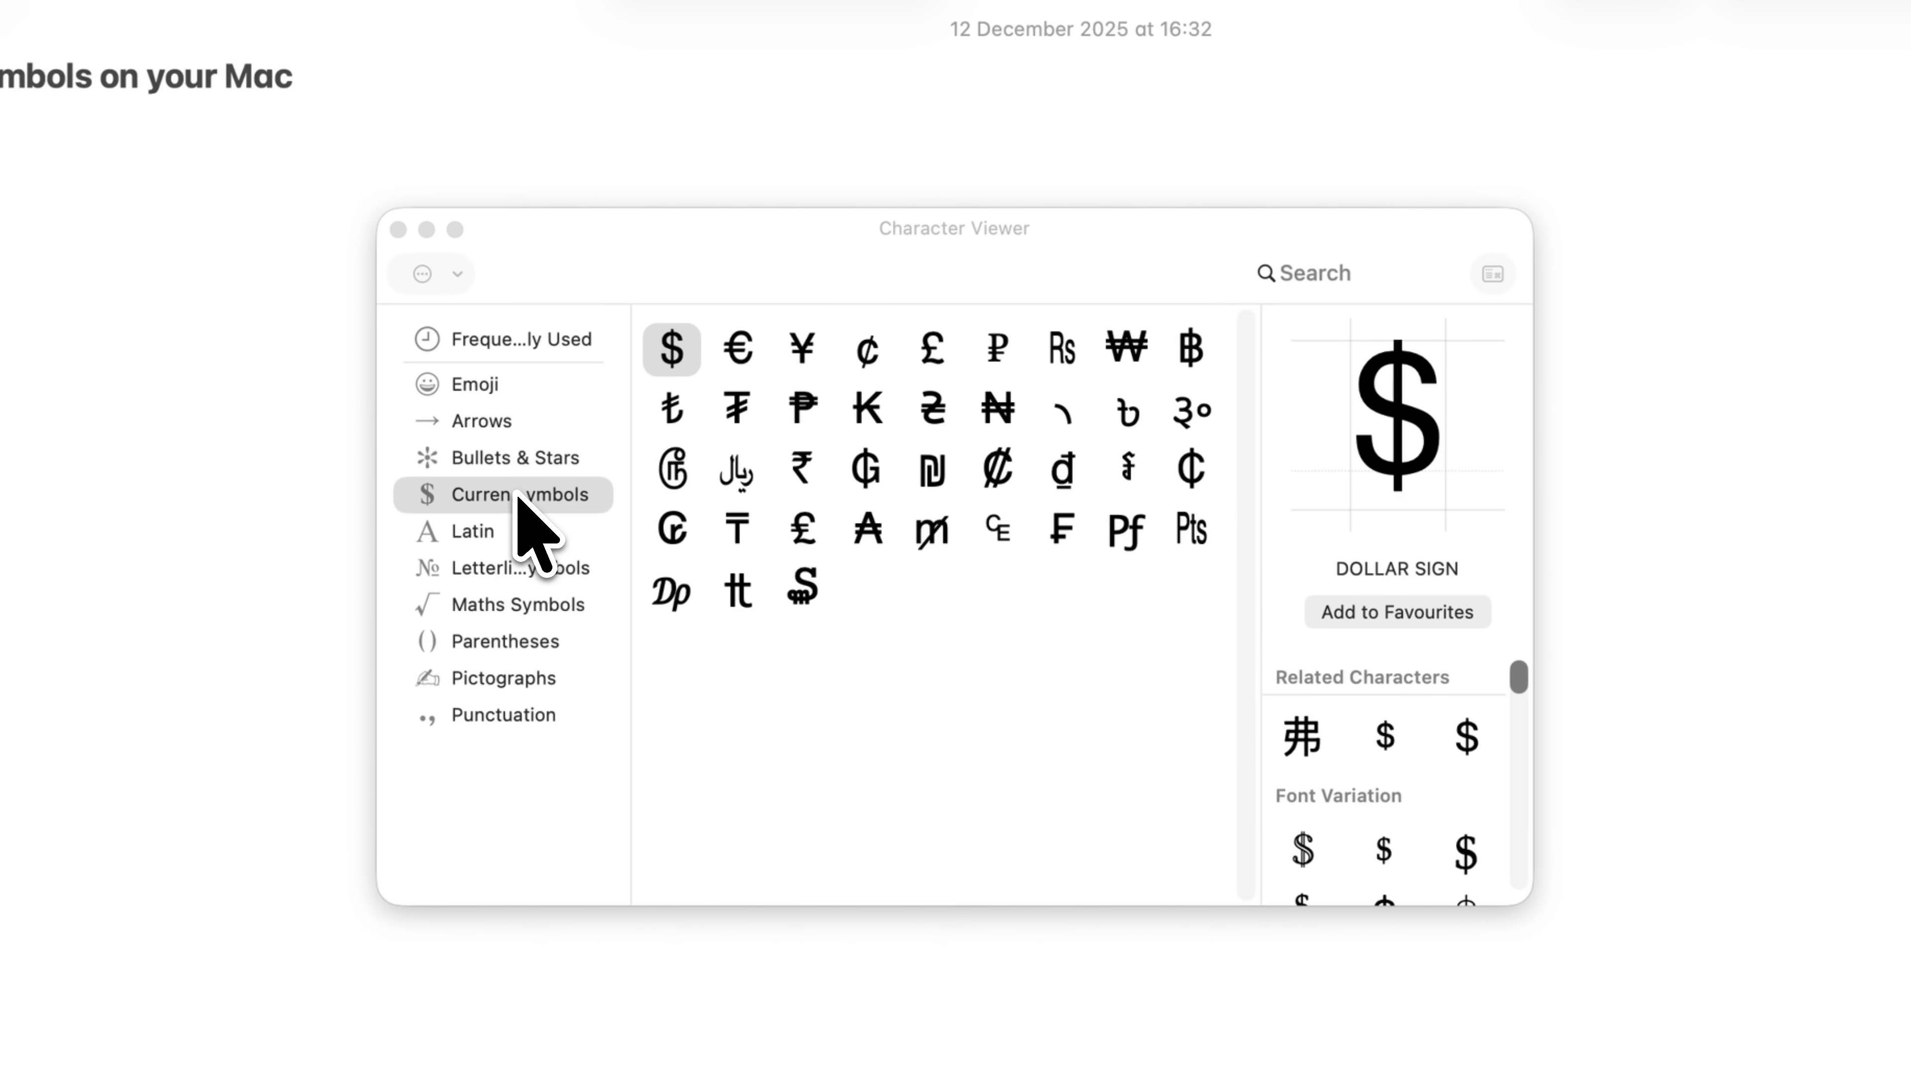
click(518, 603)
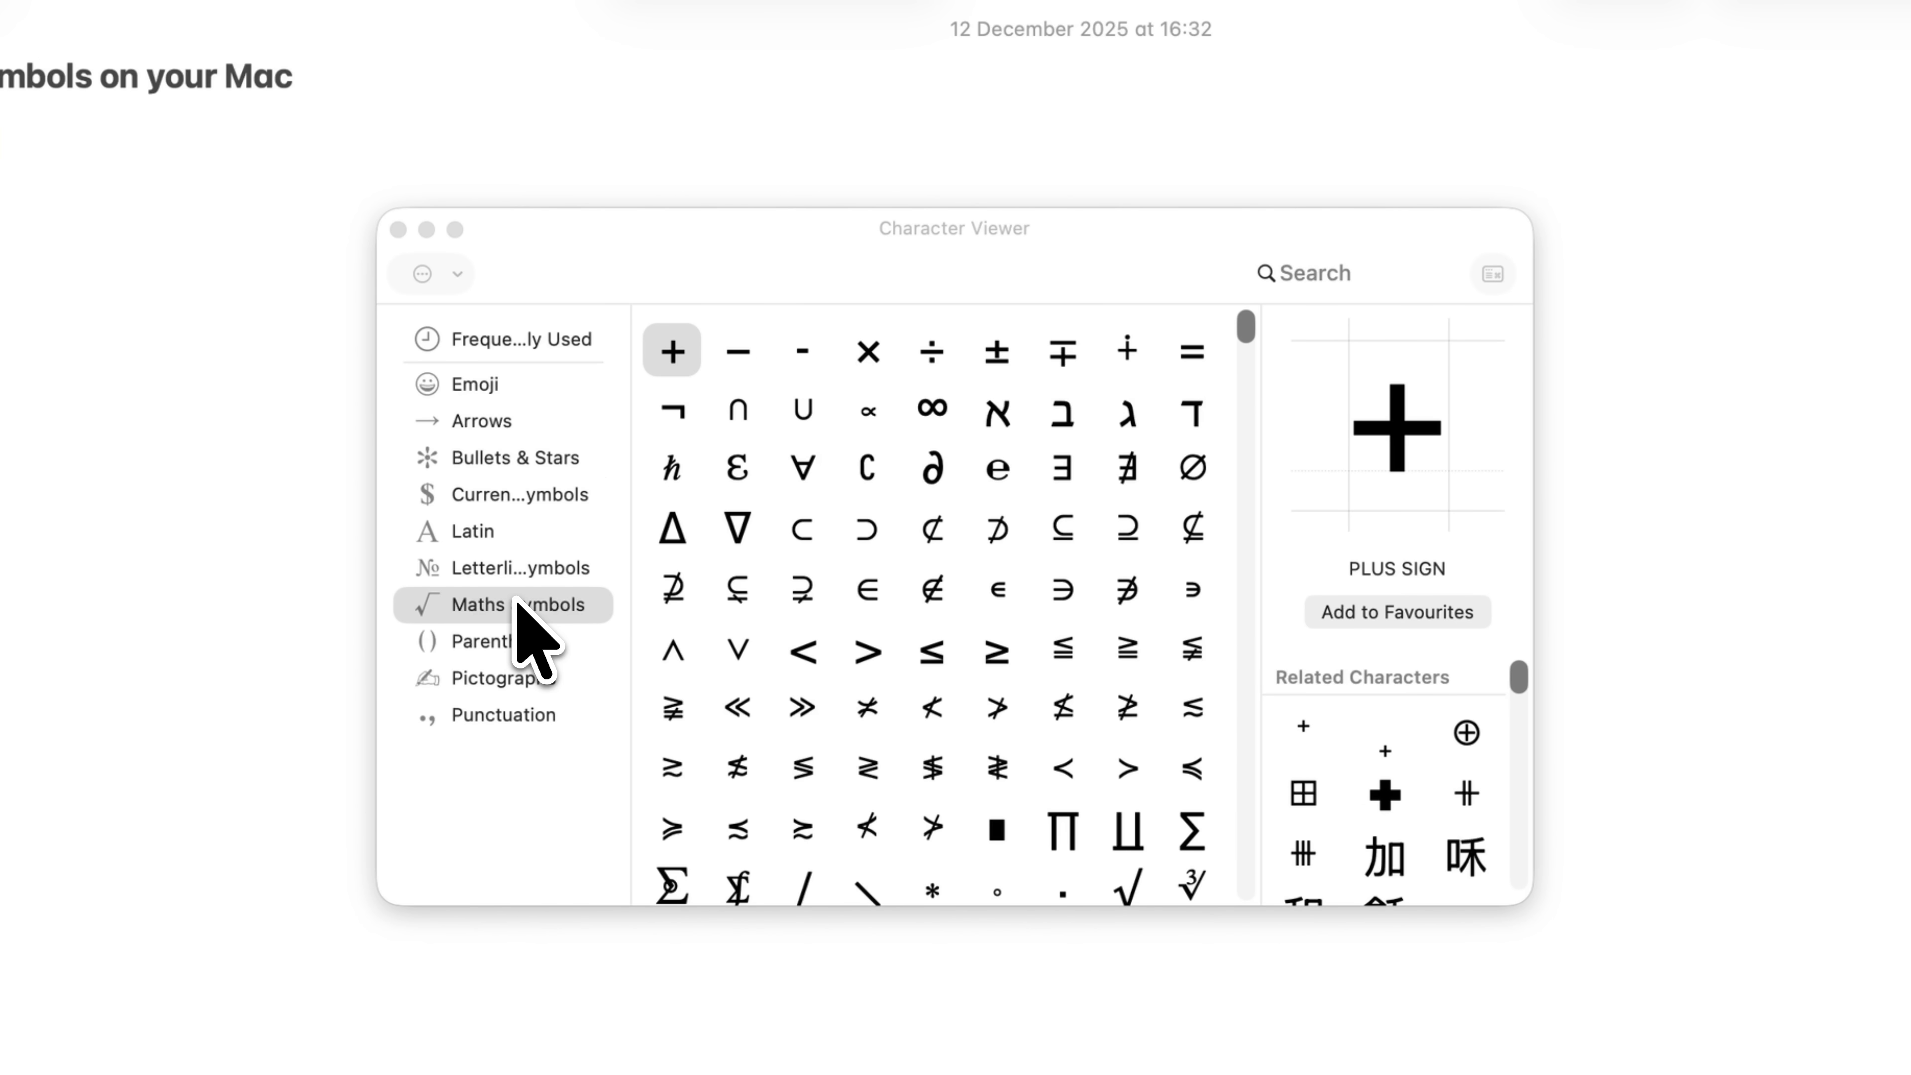
drag(1063, 830, 291, 710)
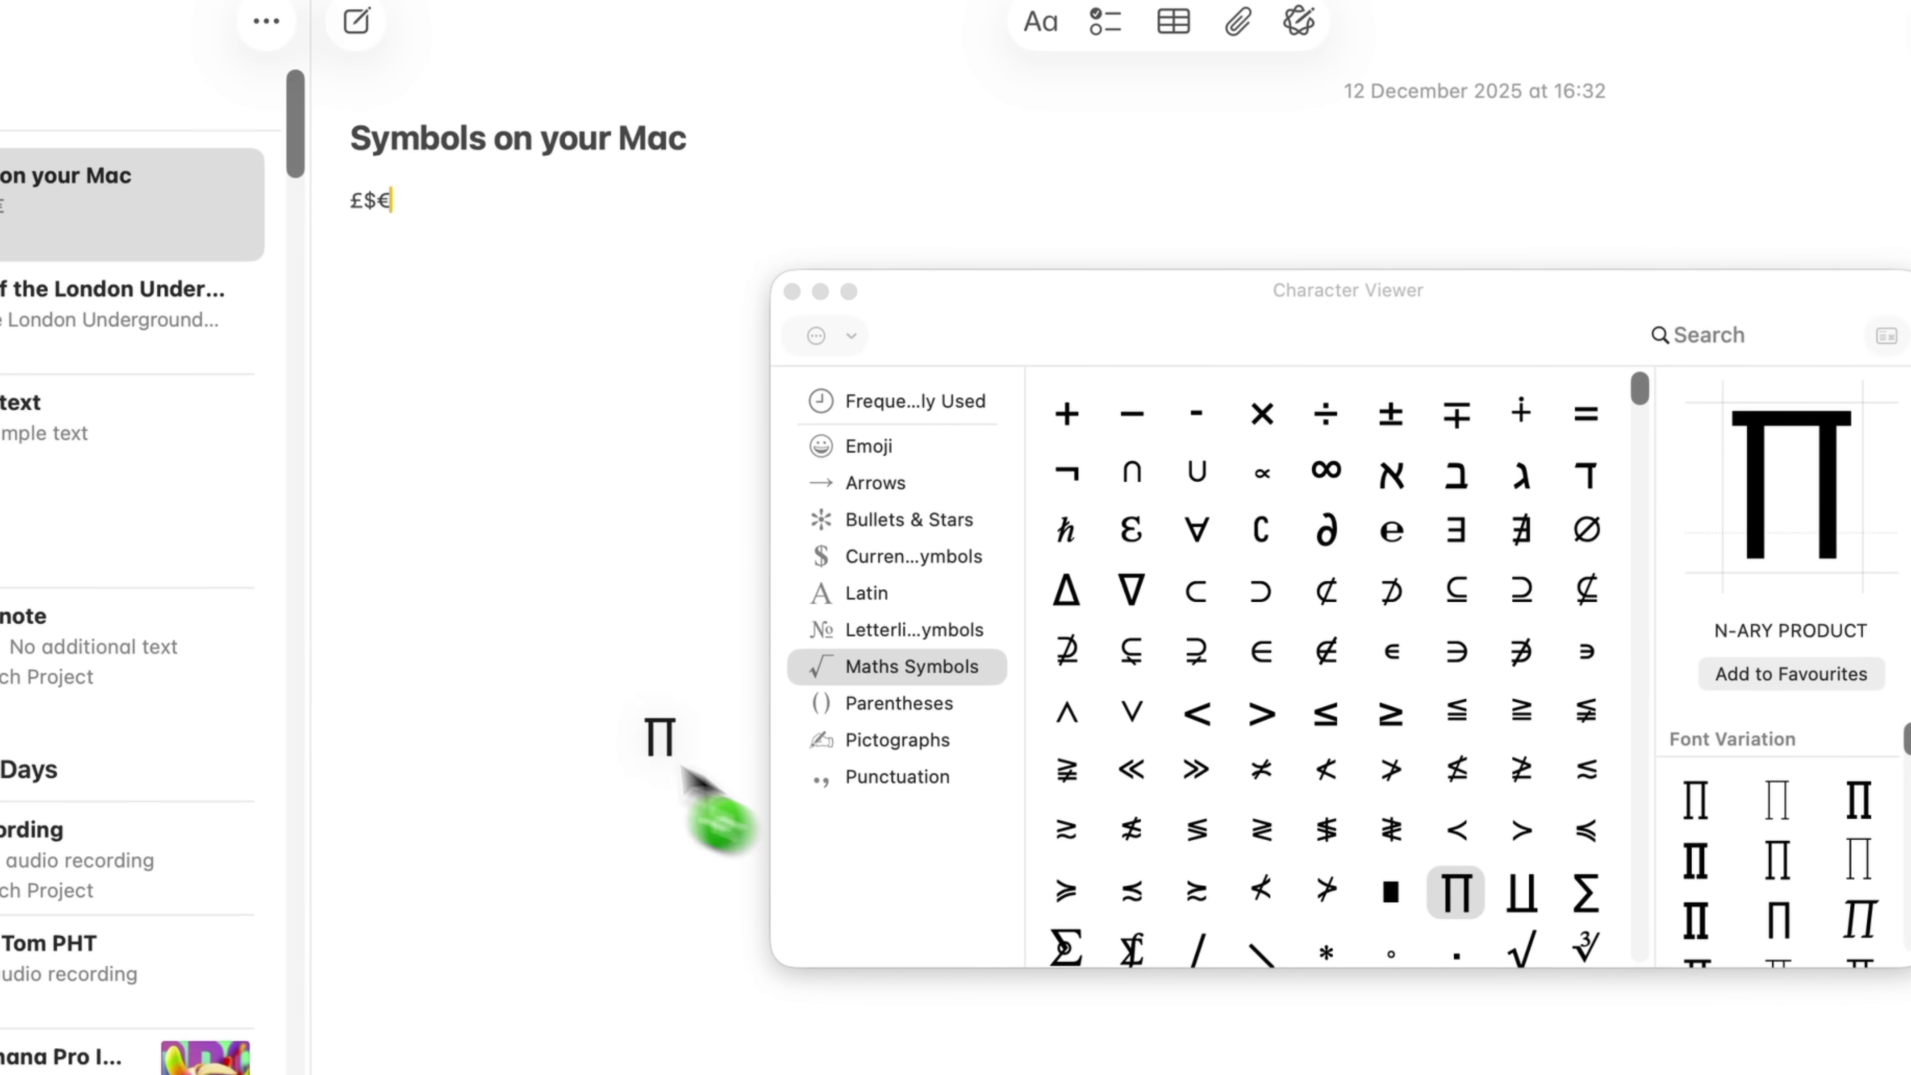
drag(680, 768, 537, 652)
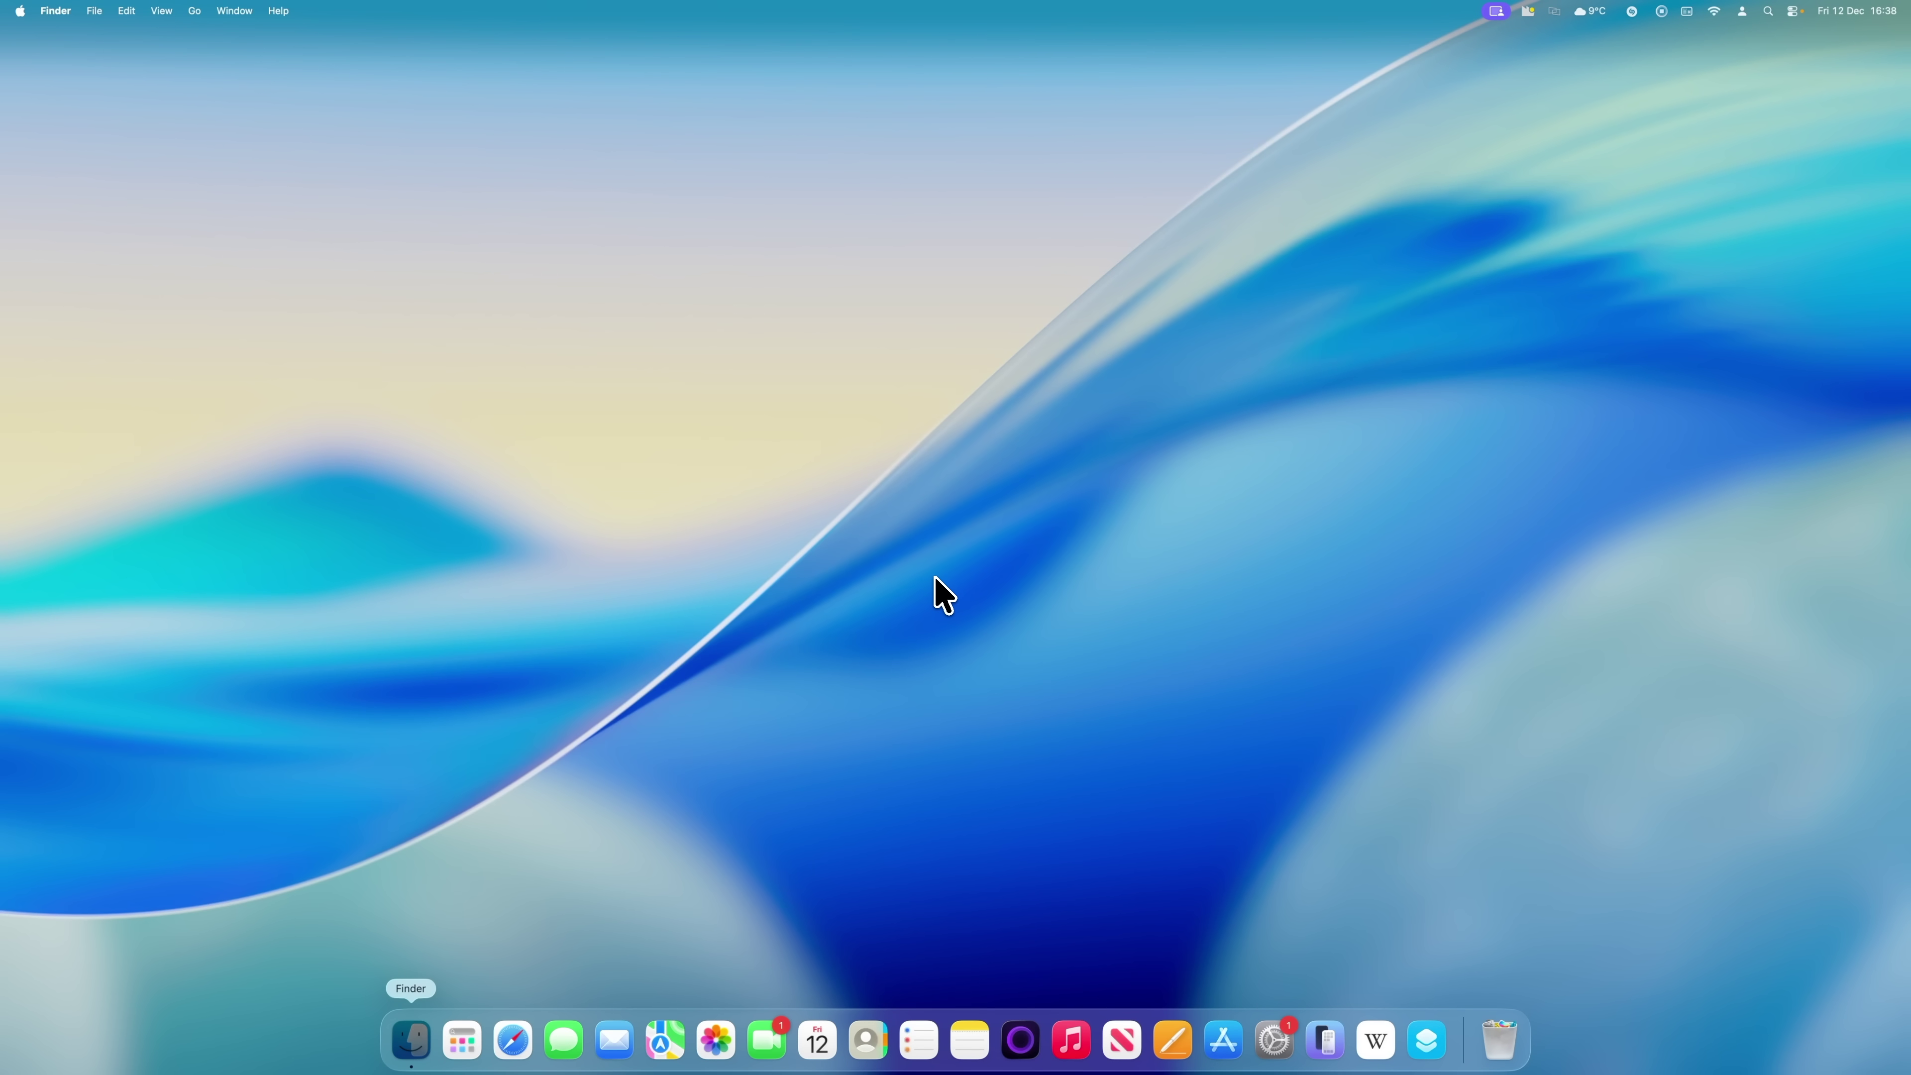
Enable 'Use F1, F2, etc. keys as standard function keys' under Keyboard Shortcuts > Function Keys.
click(1272, 1042)
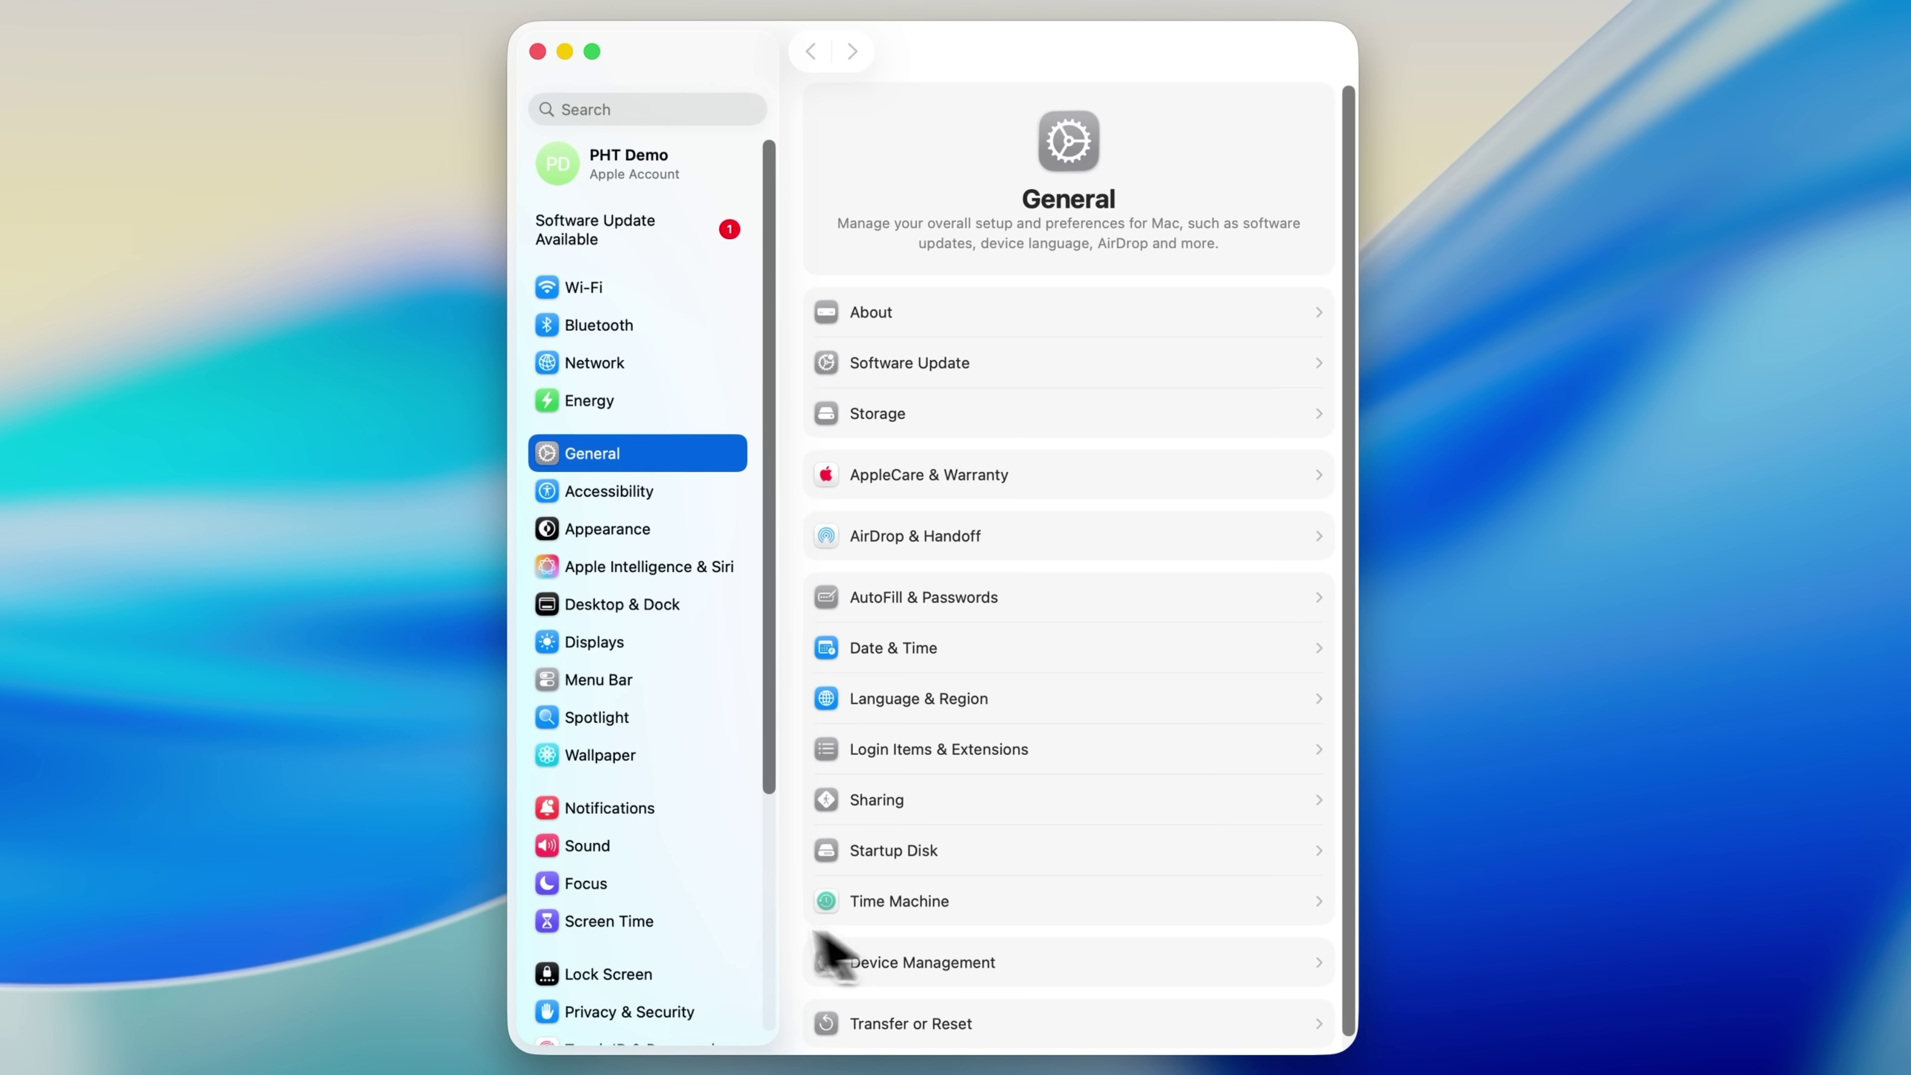
scroll(504, 894, down, 5)
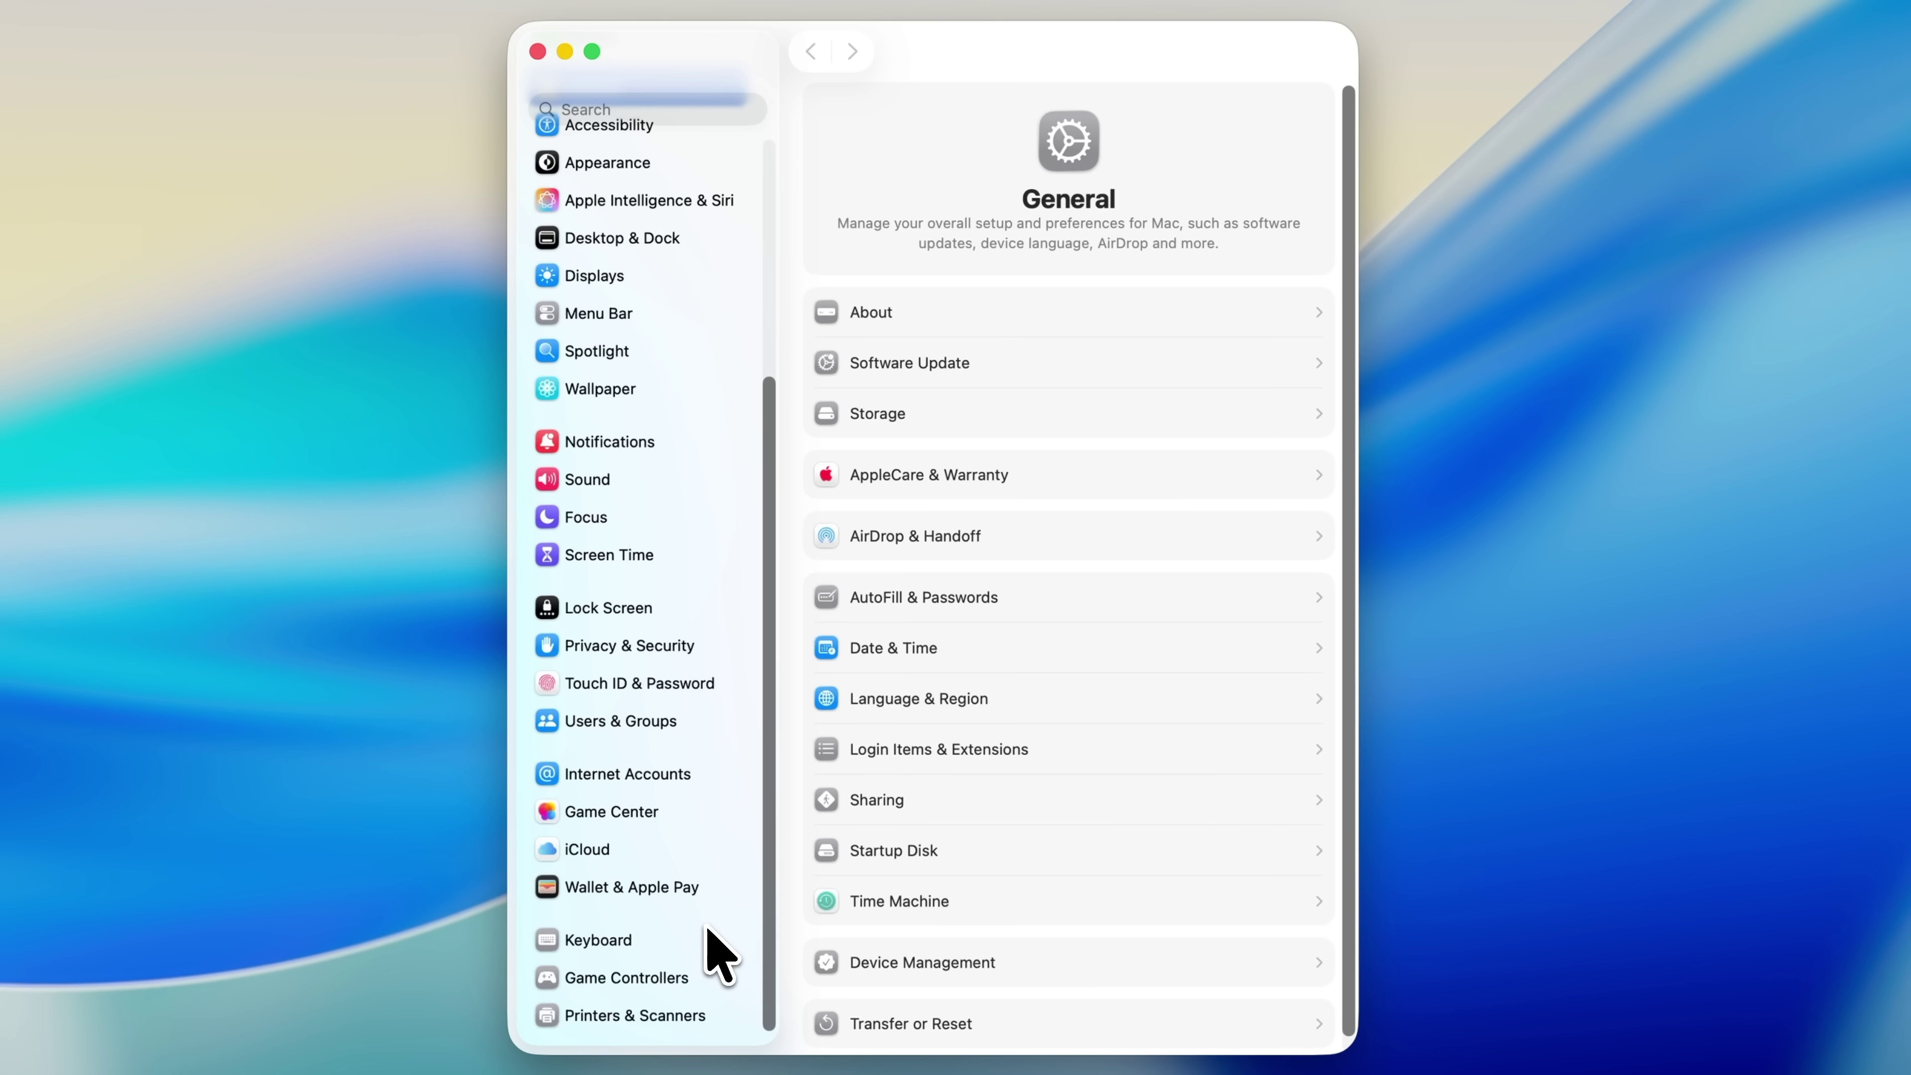
click(696, 939)
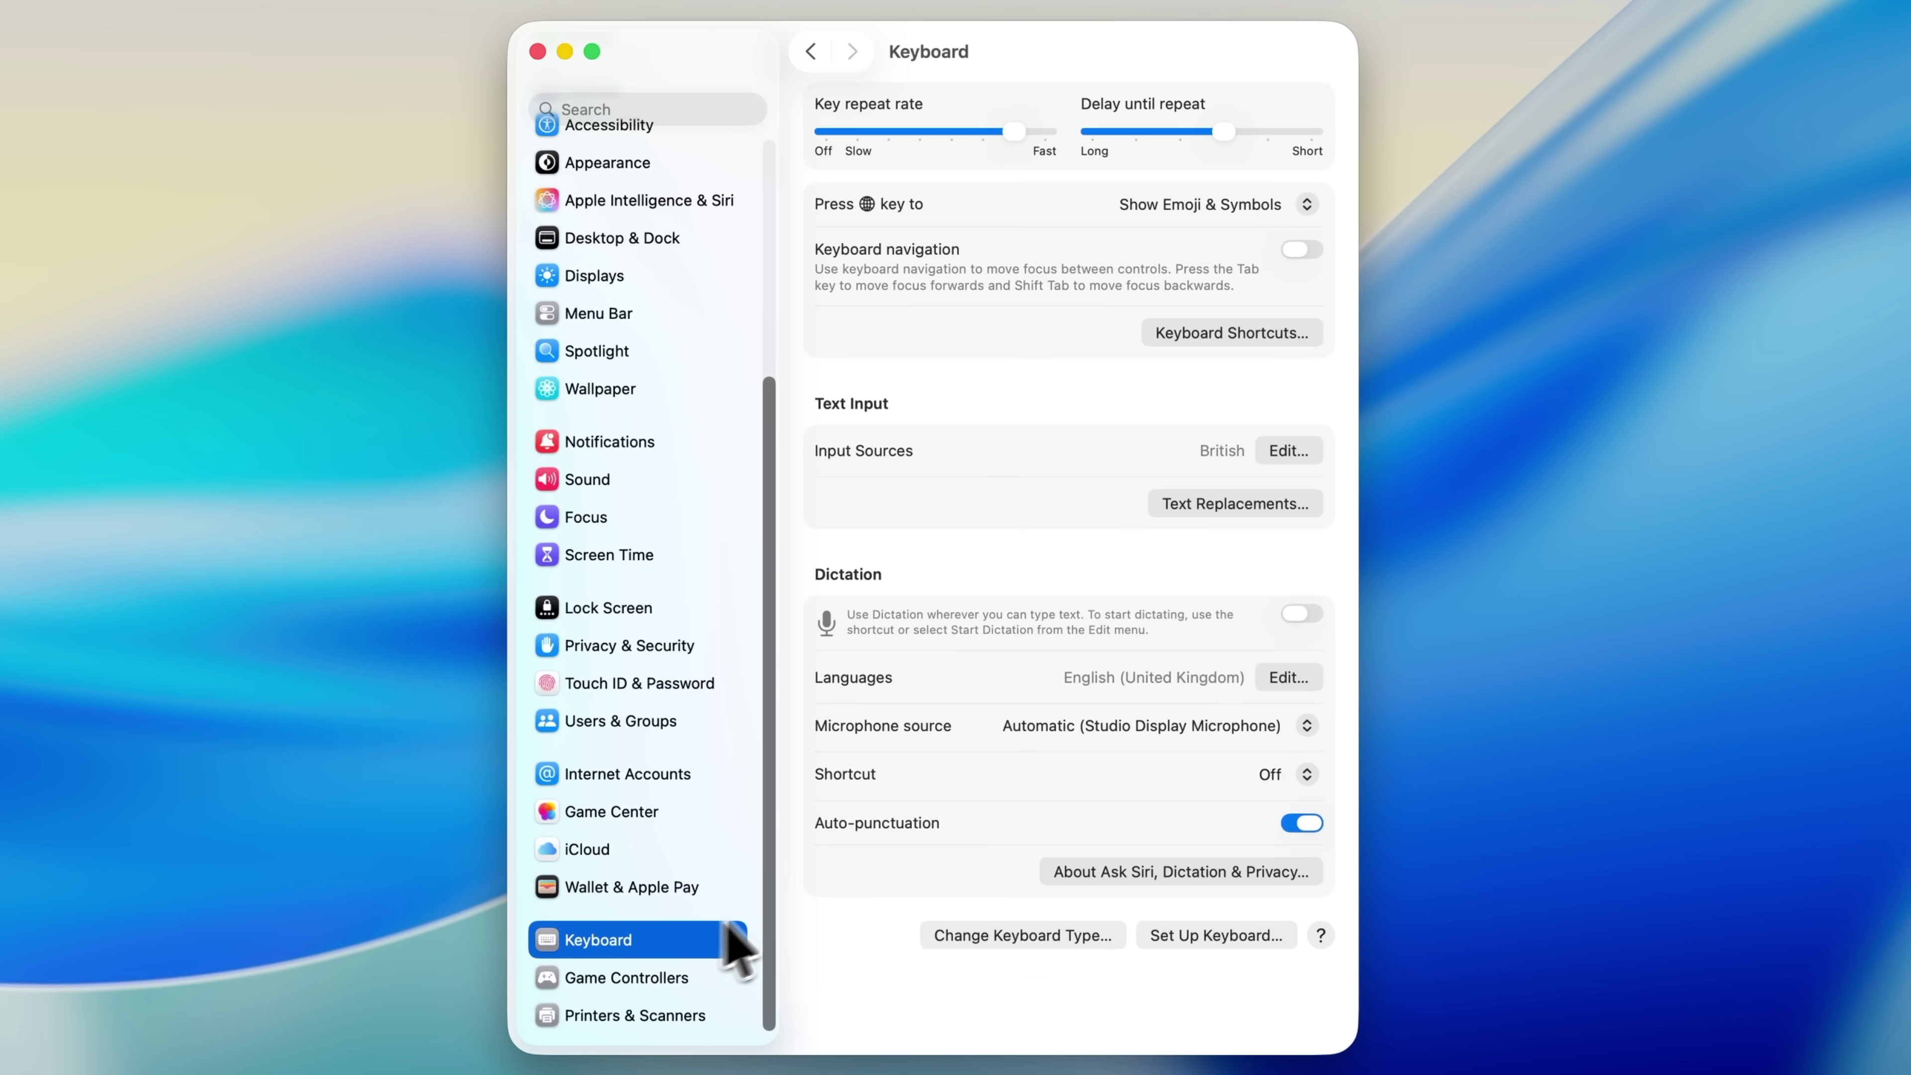
click(1245, 335)
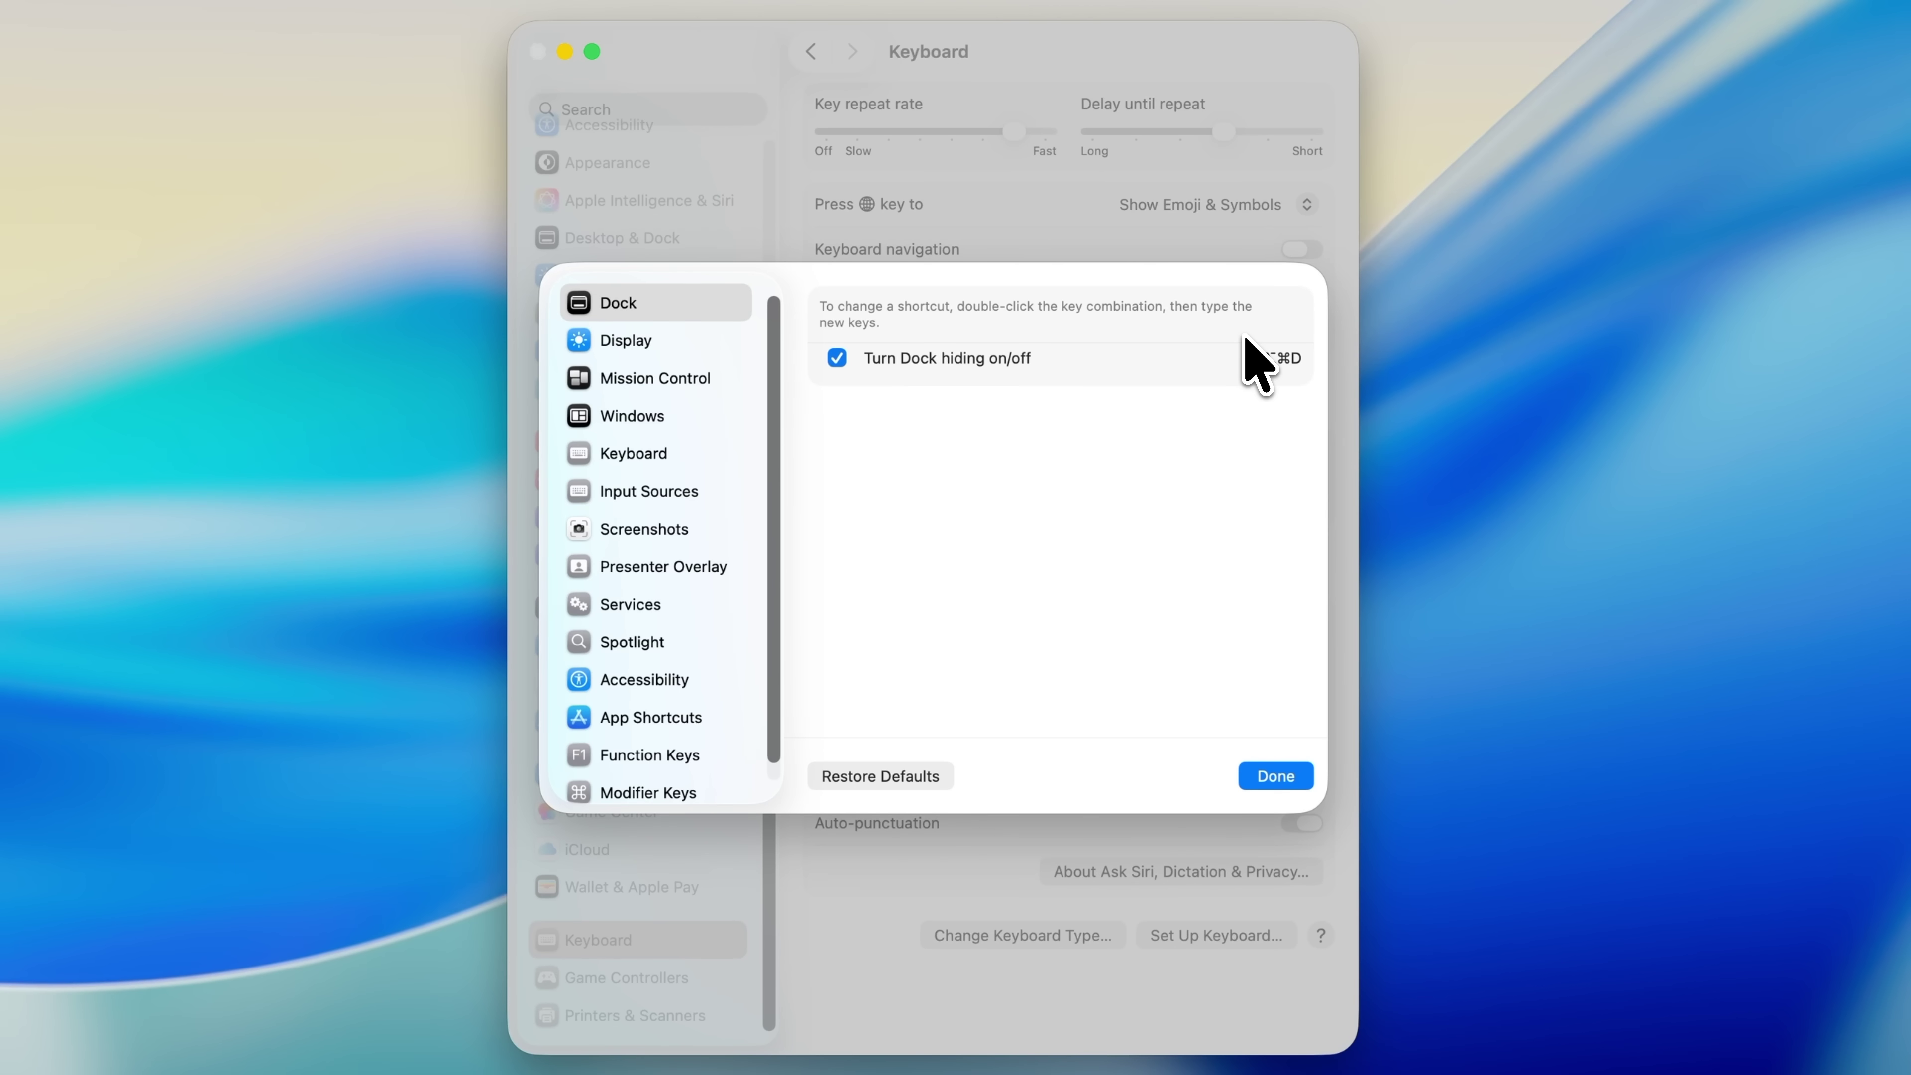
click(628, 756)
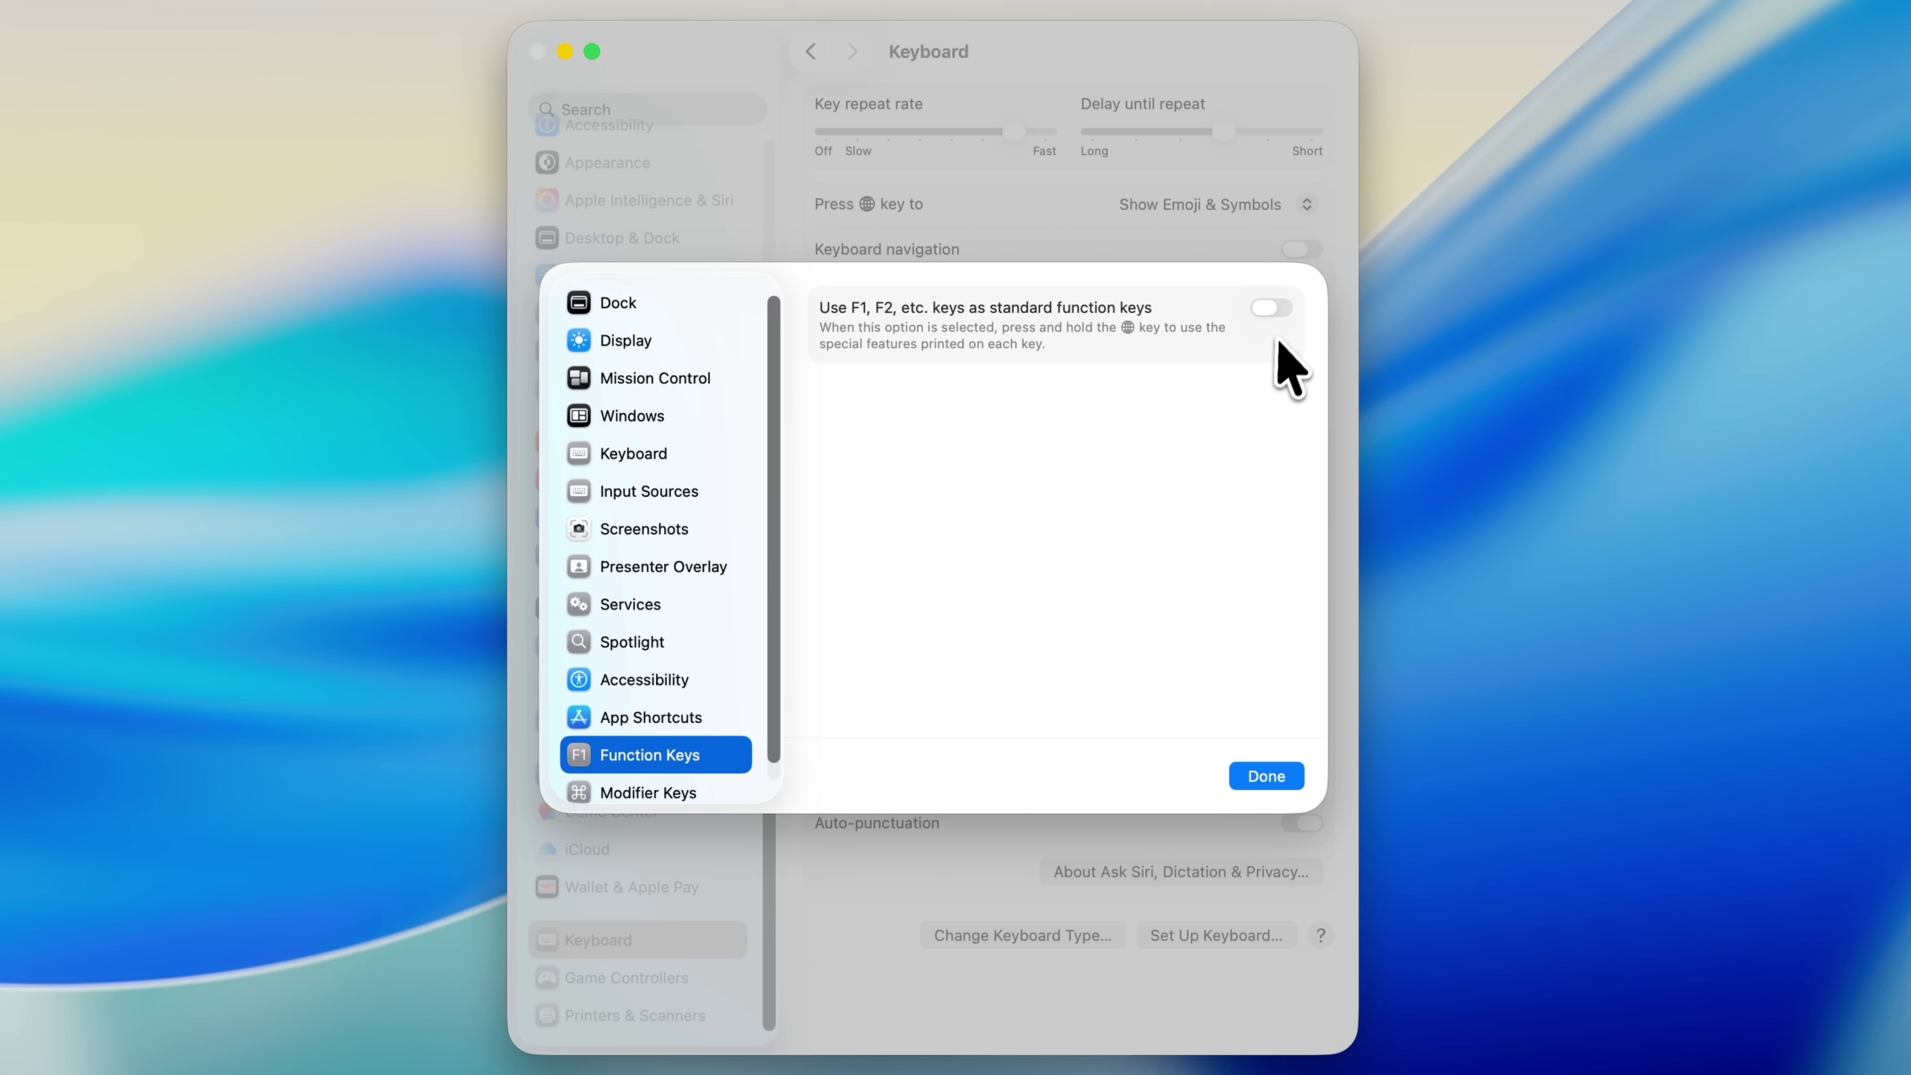
click(1281, 309)
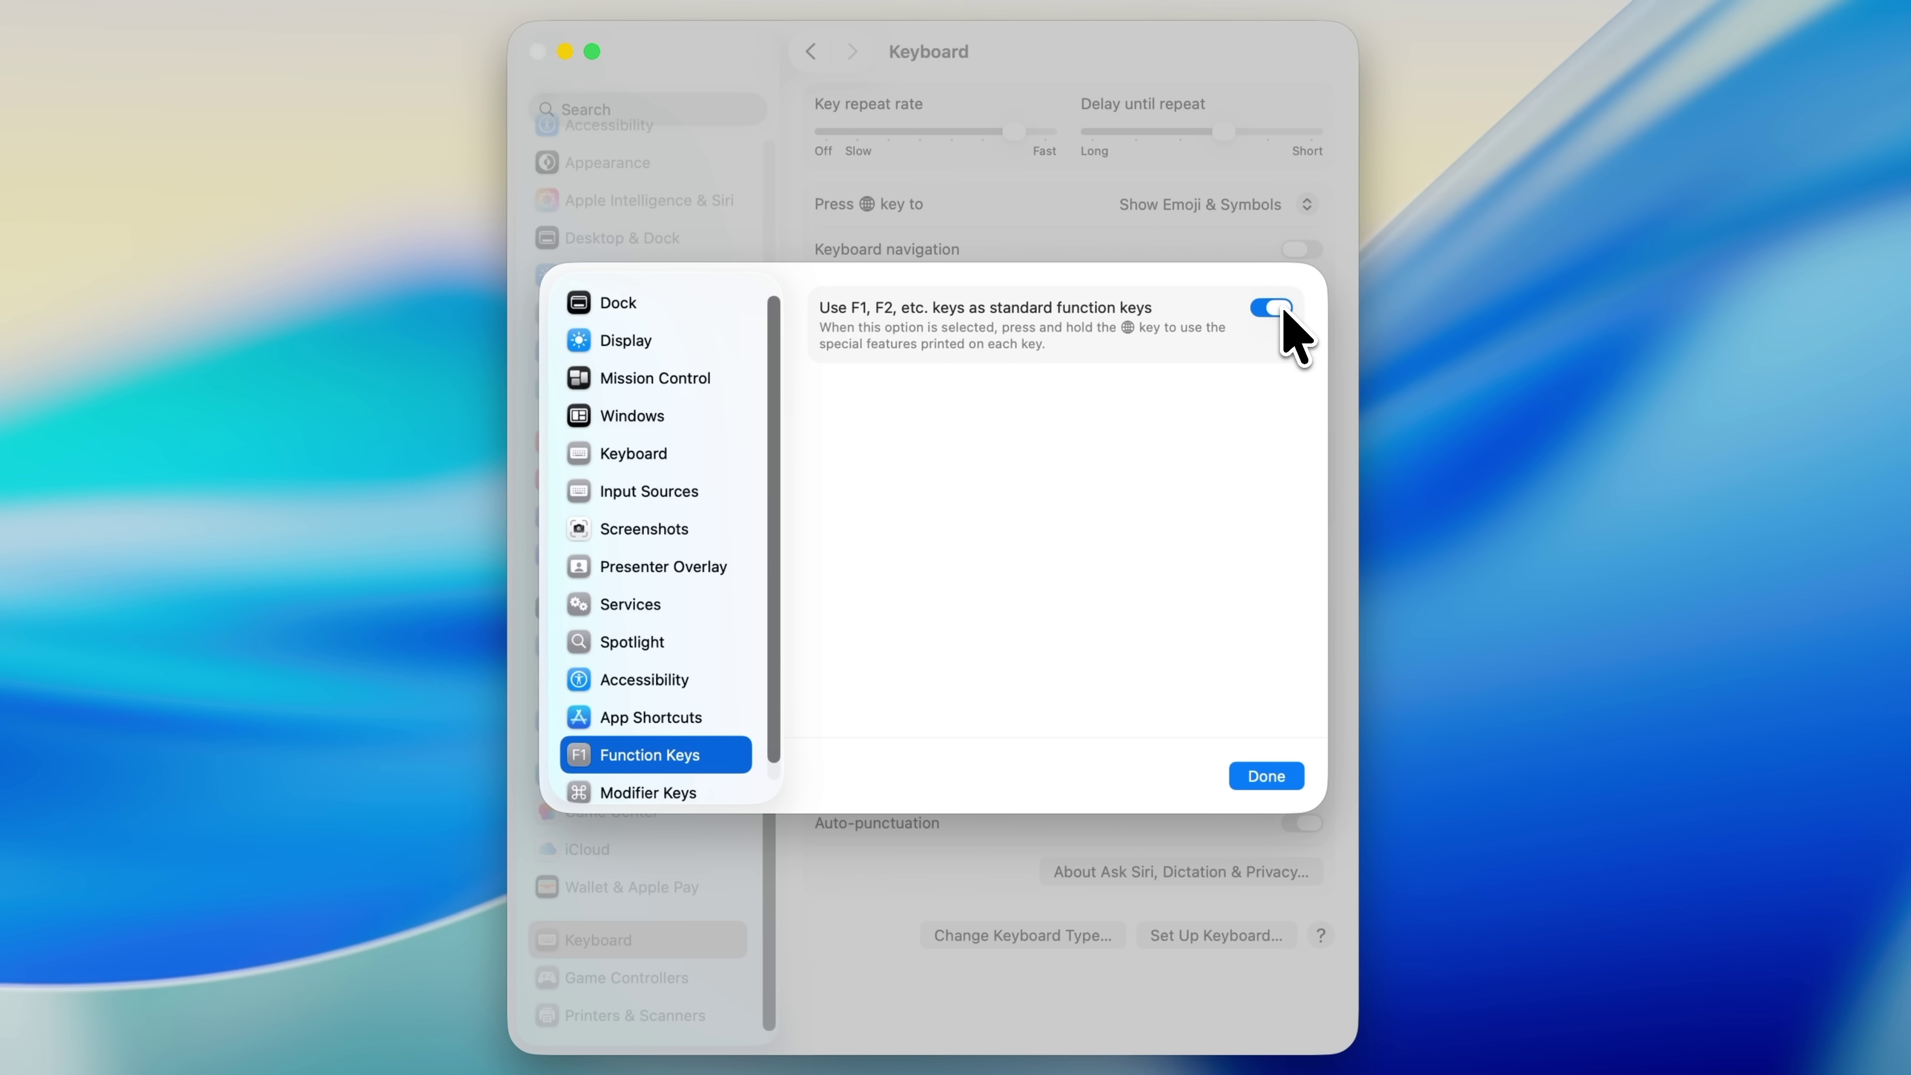